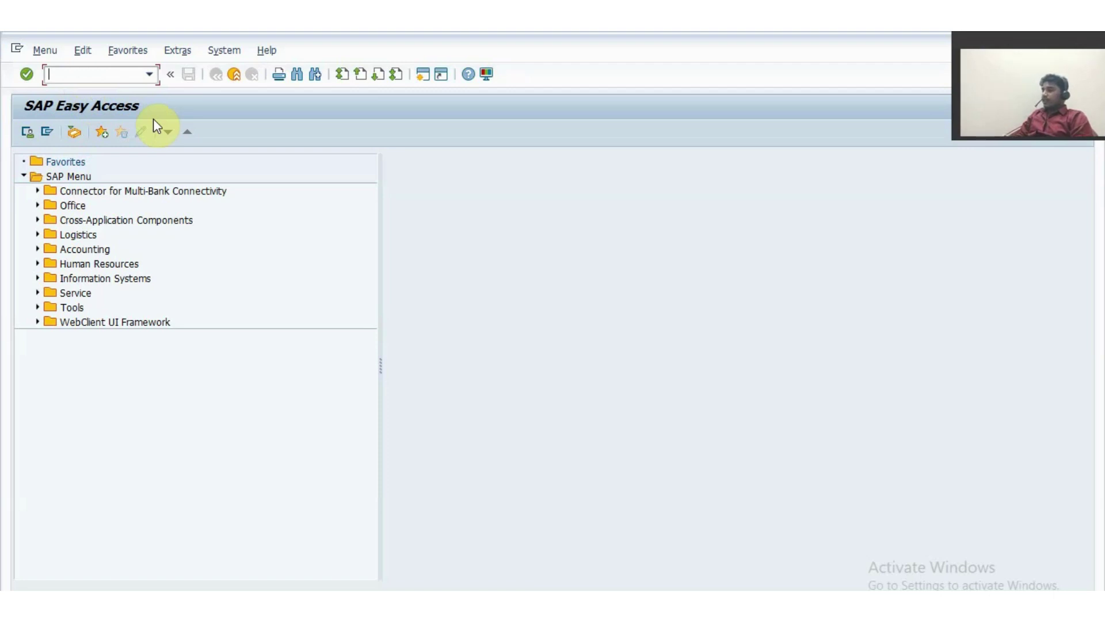
Open the condition contract transaction WCOCO
text(W)
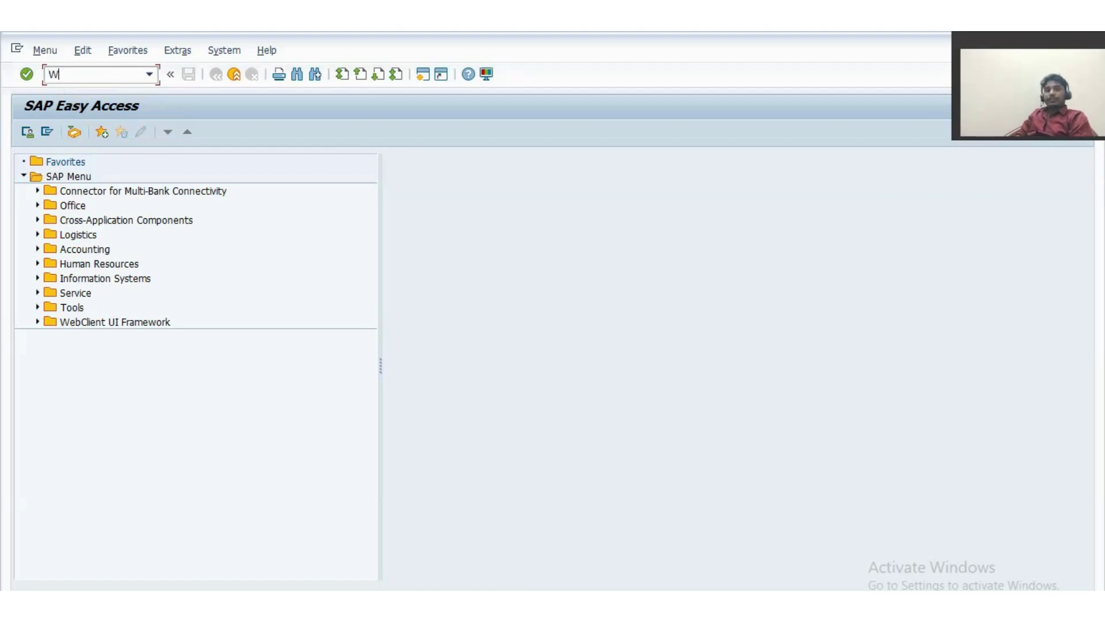
text(COCOP)
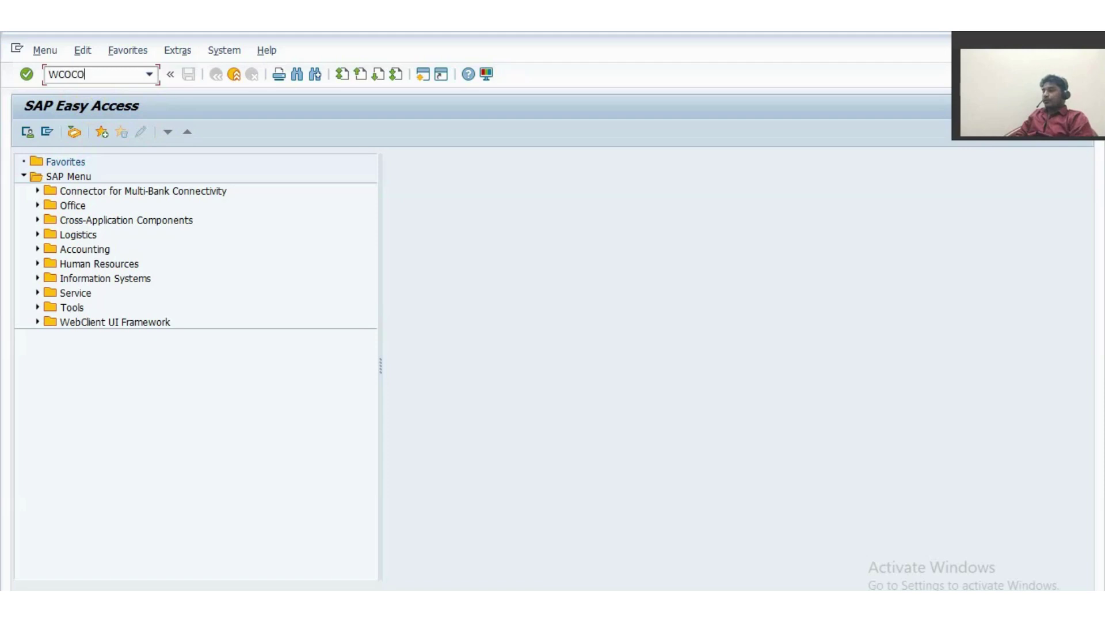
key(Return)
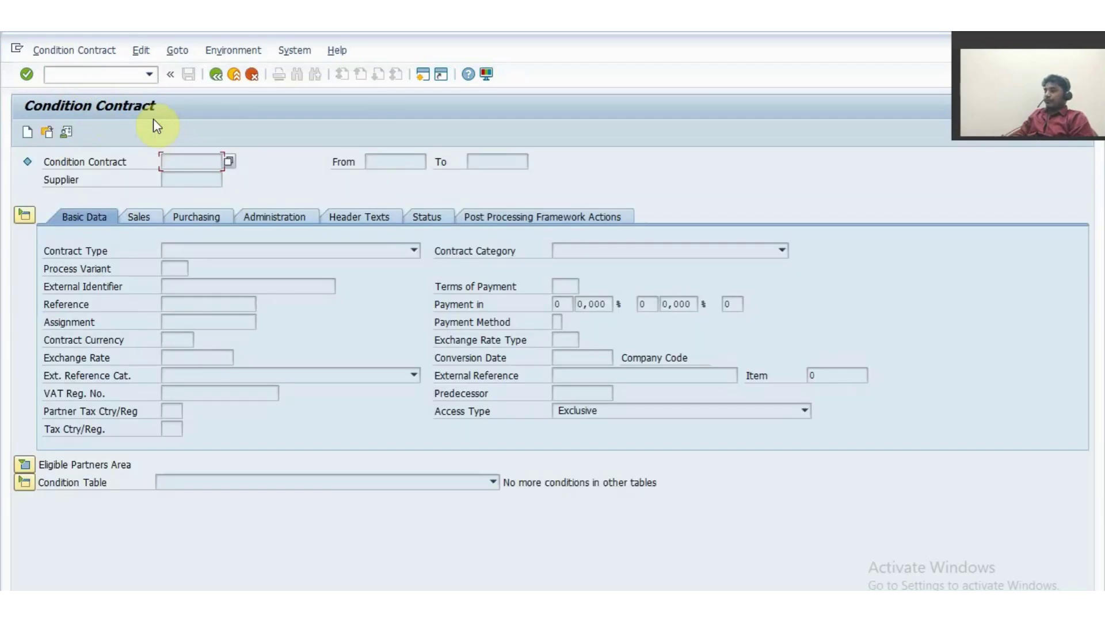
Create a new condition contract of type 0S01 Sales Rebate
click(28, 133)
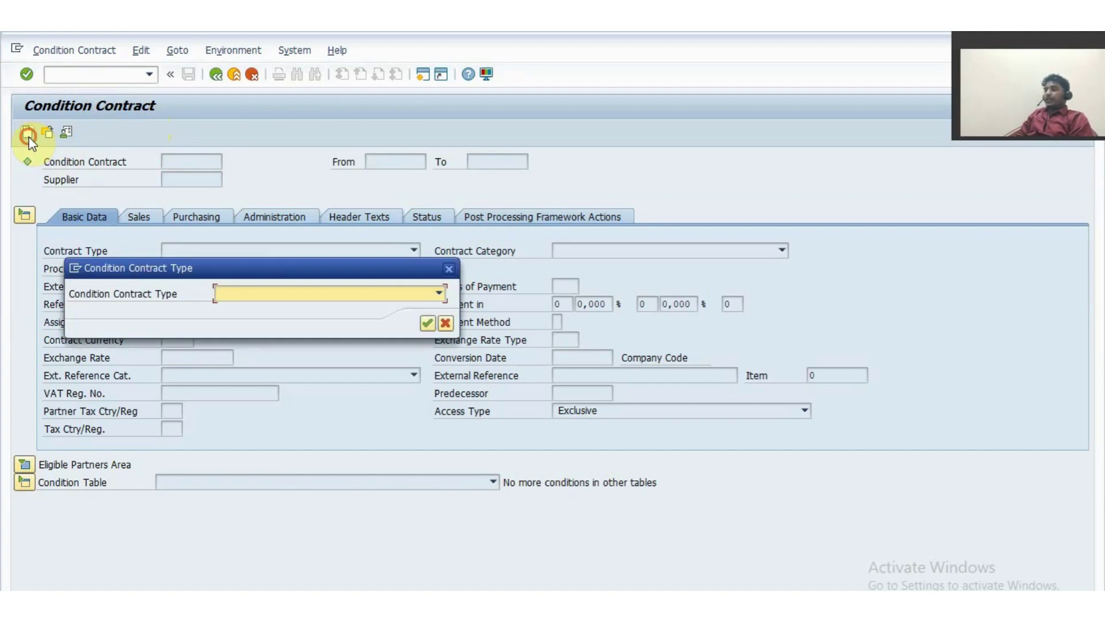
click(440, 293)
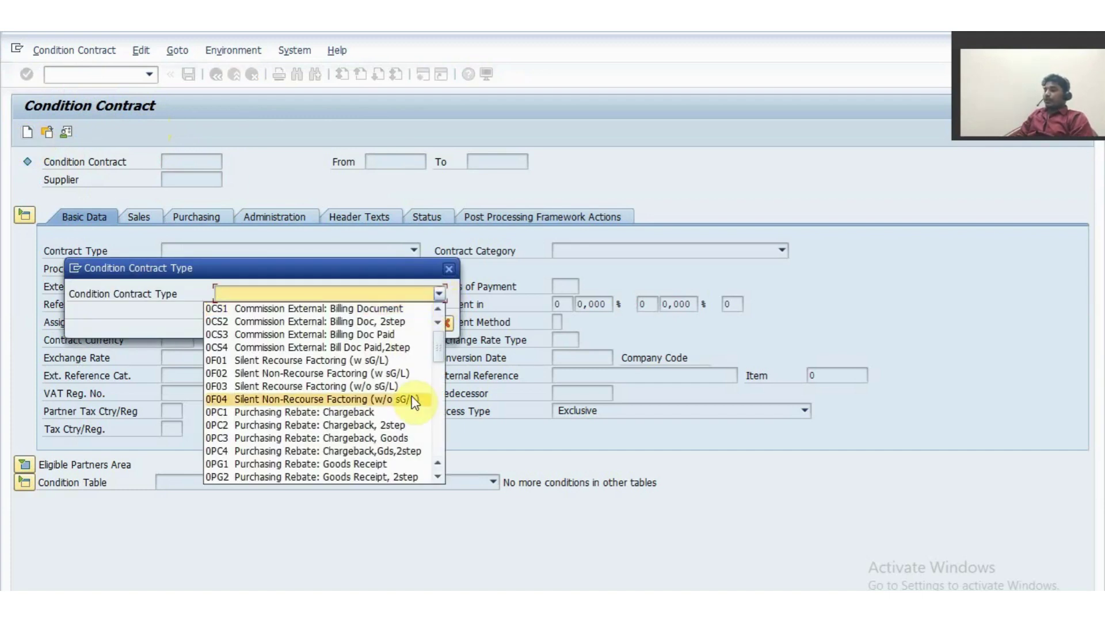
click(438, 477)
click(438, 476)
click(438, 477)
scroll(437, 479, down, 5)
scroll(437, 479, down, 4)
click(437, 477)
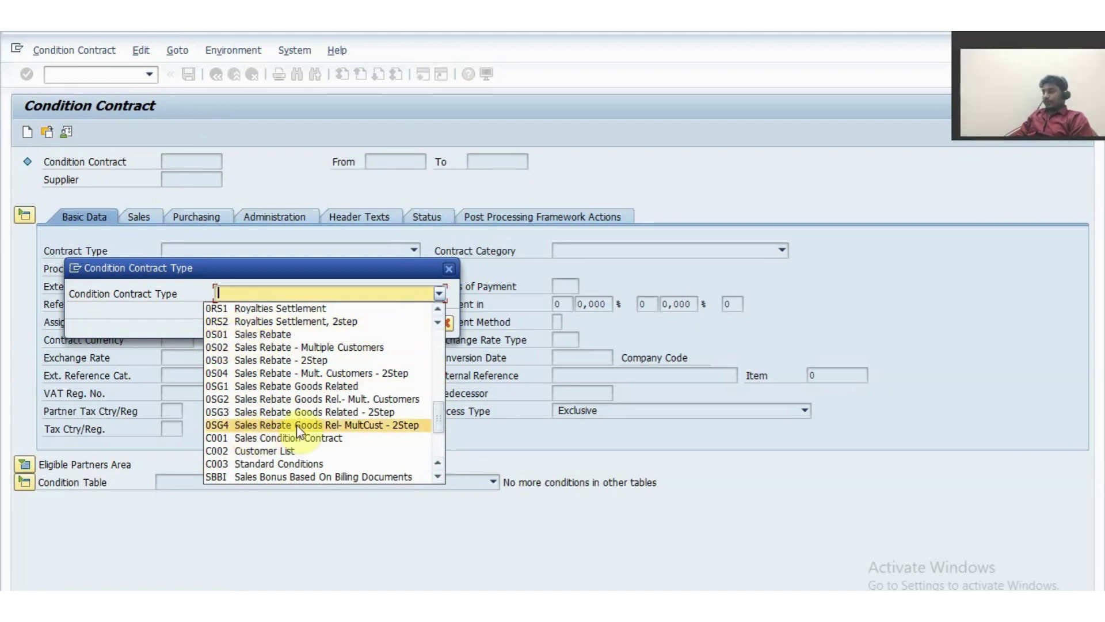
click(300, 334)
click(428, 323)
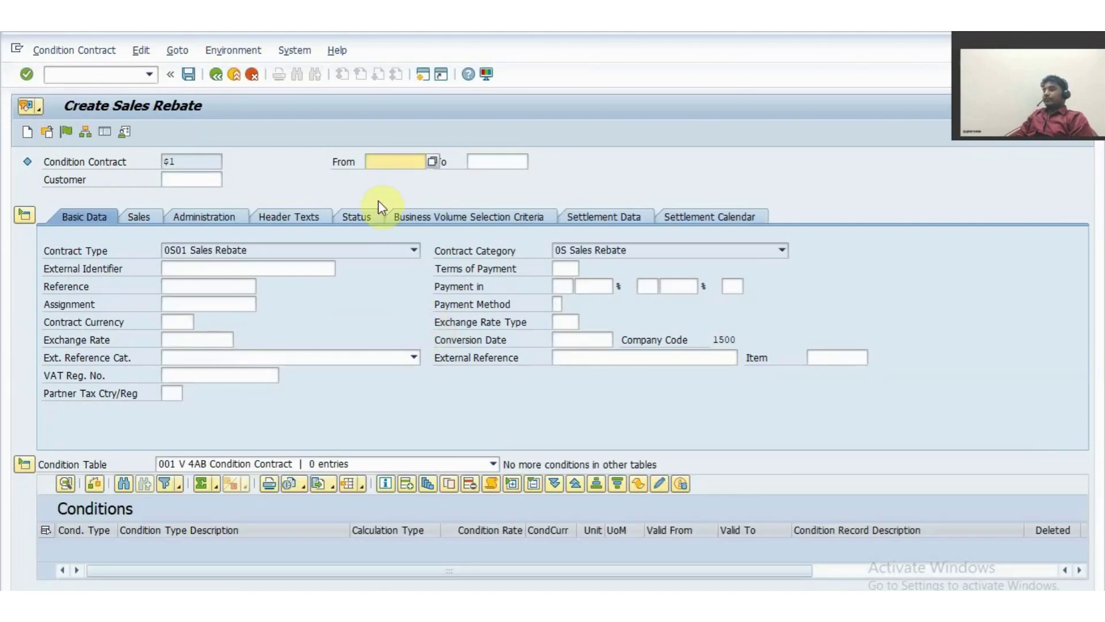
Set the contract's validity period from 04.09.2023 to 05.09.2023
click(393, 164)
click(483, 163)
click(408, 163)
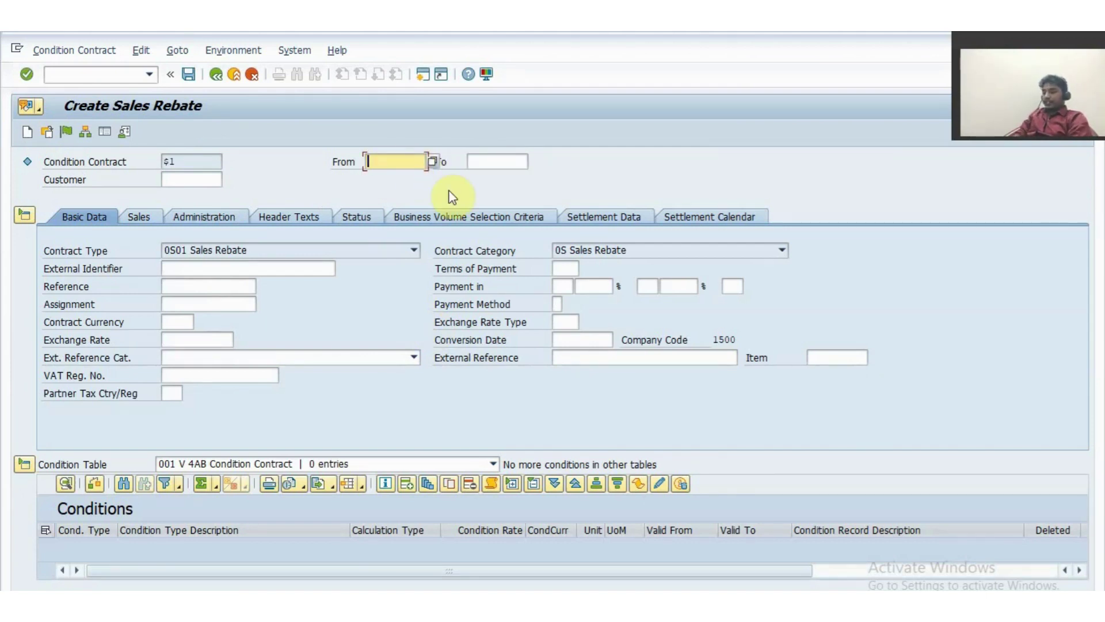
text(04092023)
key(Tab)
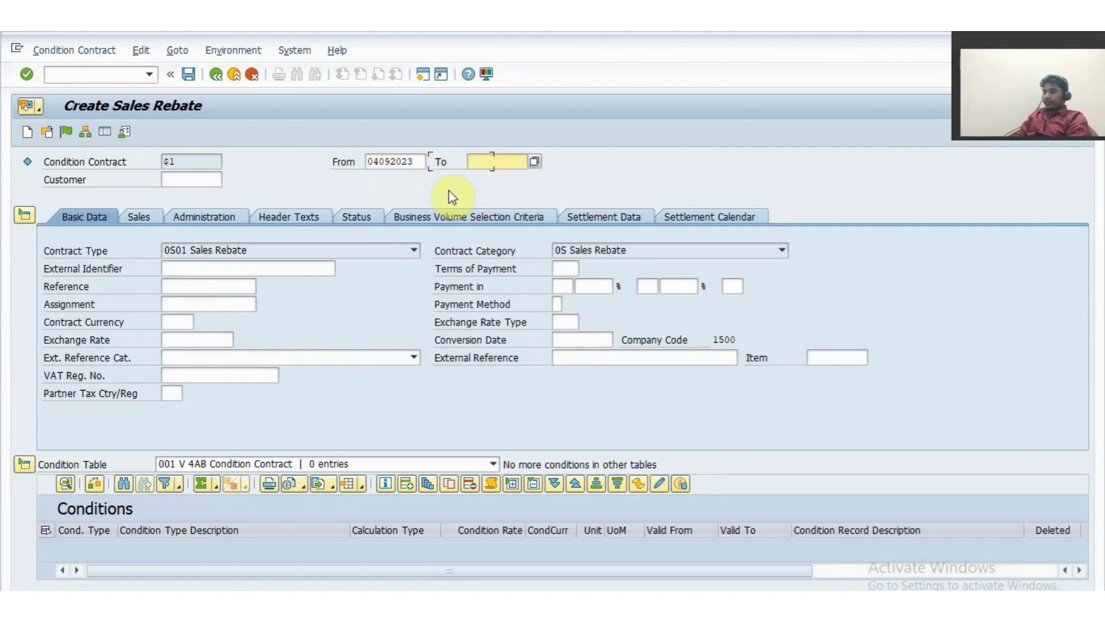
text(0)
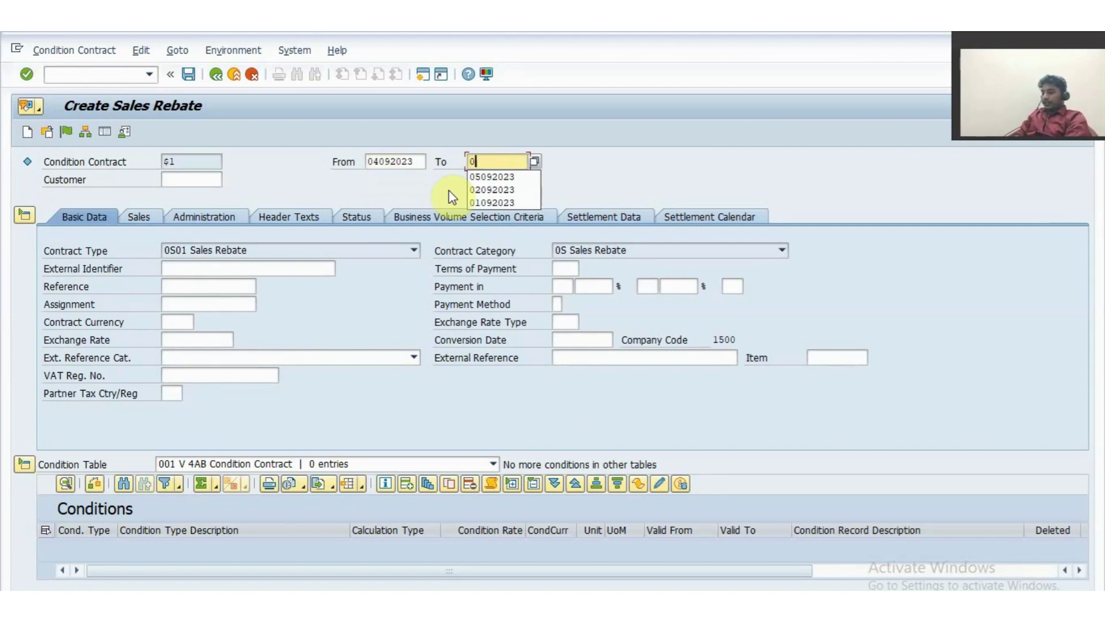
text(5092023)
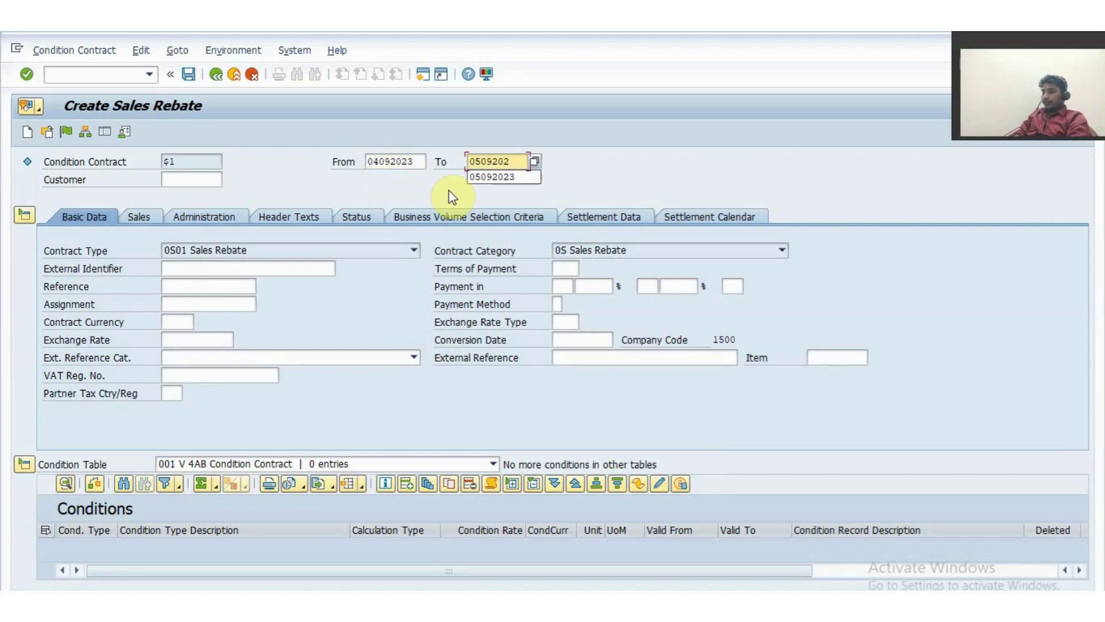
key(Return)
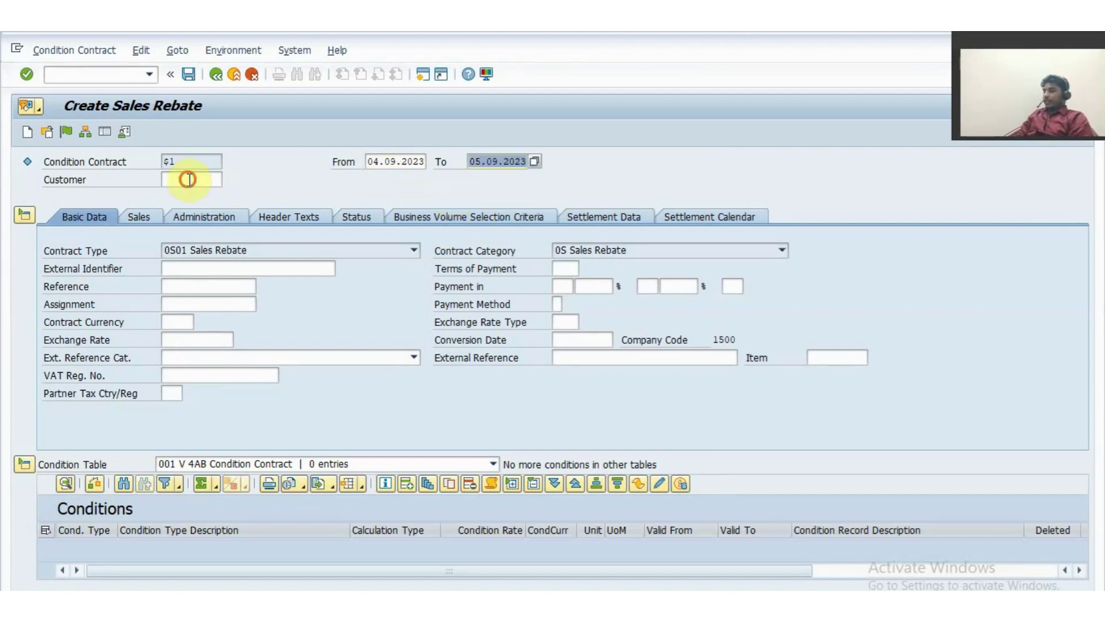
Enter the customer number in the contract header and display the contract's sales area data
click(187, 179)
text(10001)
key(Return)
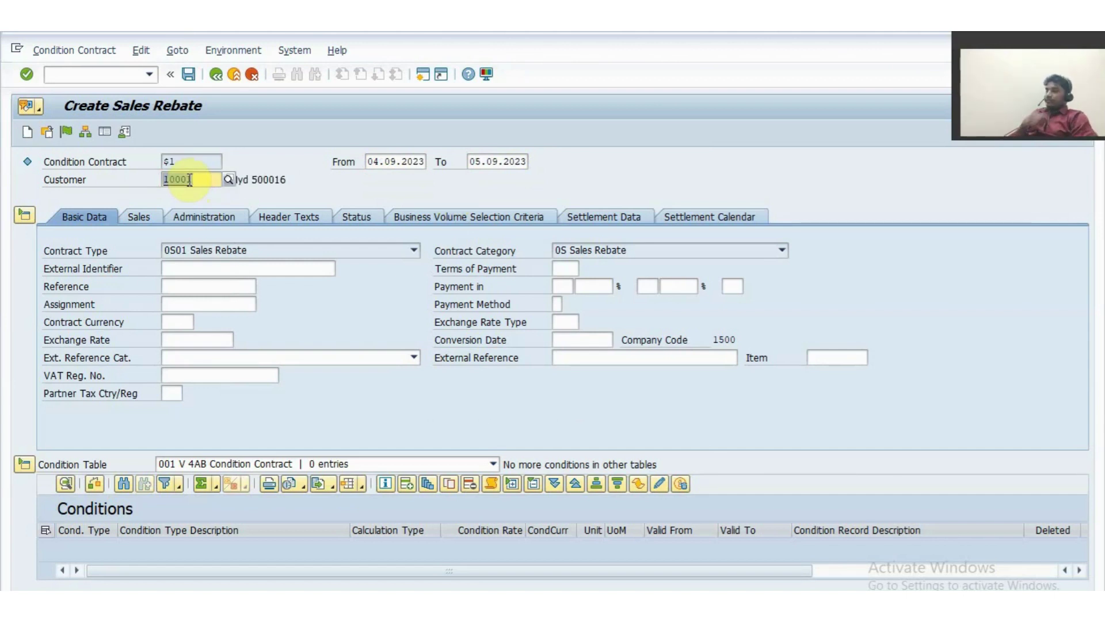
click(144, 213)
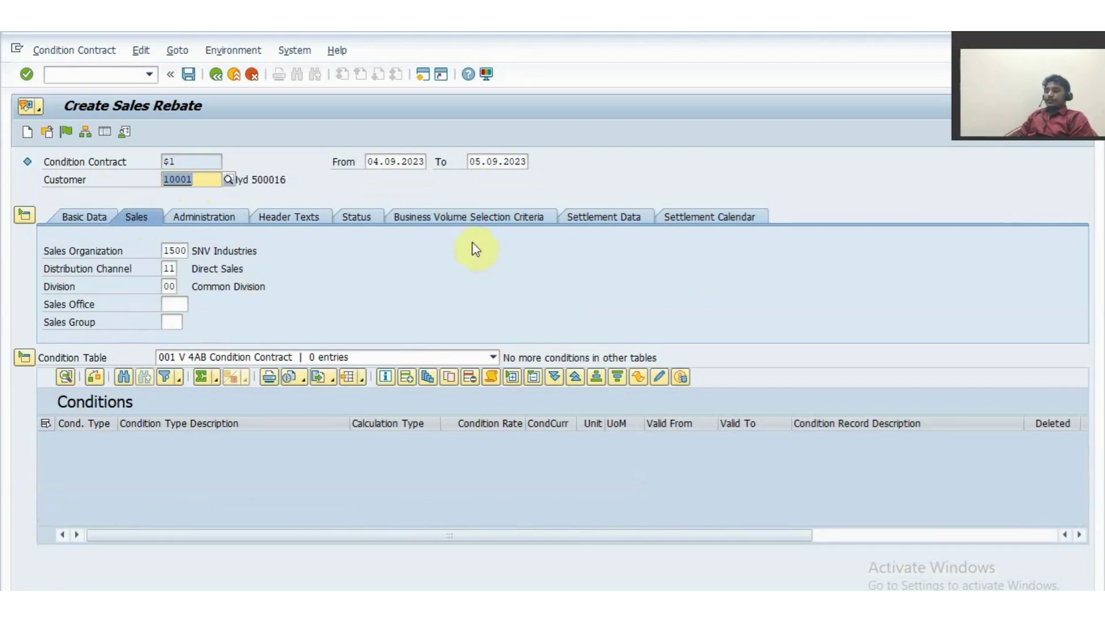
Add a business volume selection criterion for field combination 0003 Sales Organization with sales organization 1500
click(485, 214)
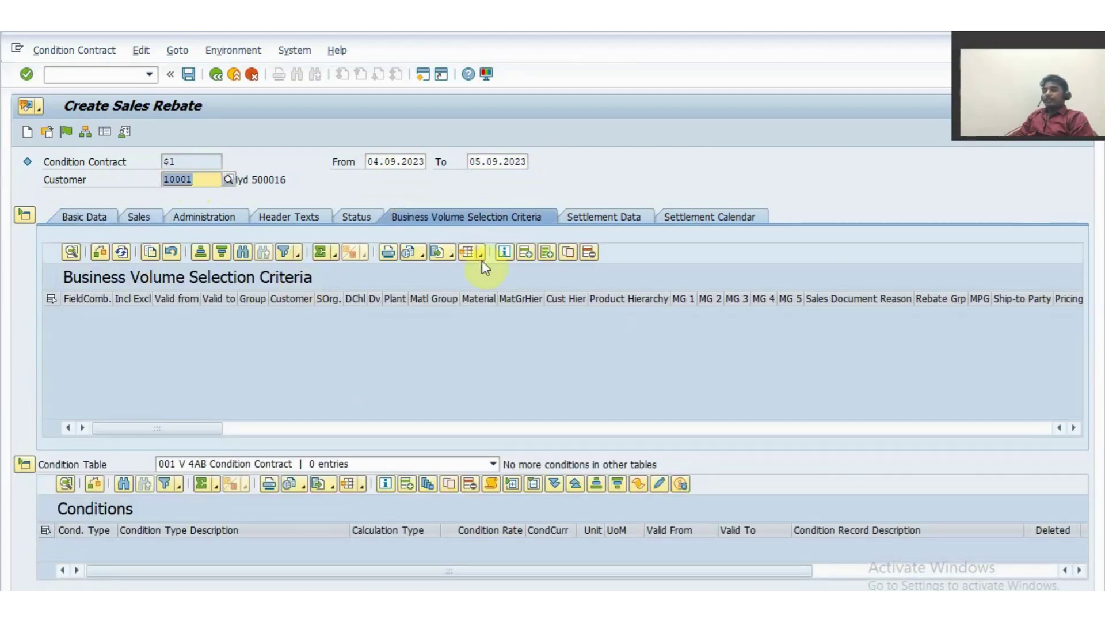
click(527, 251)
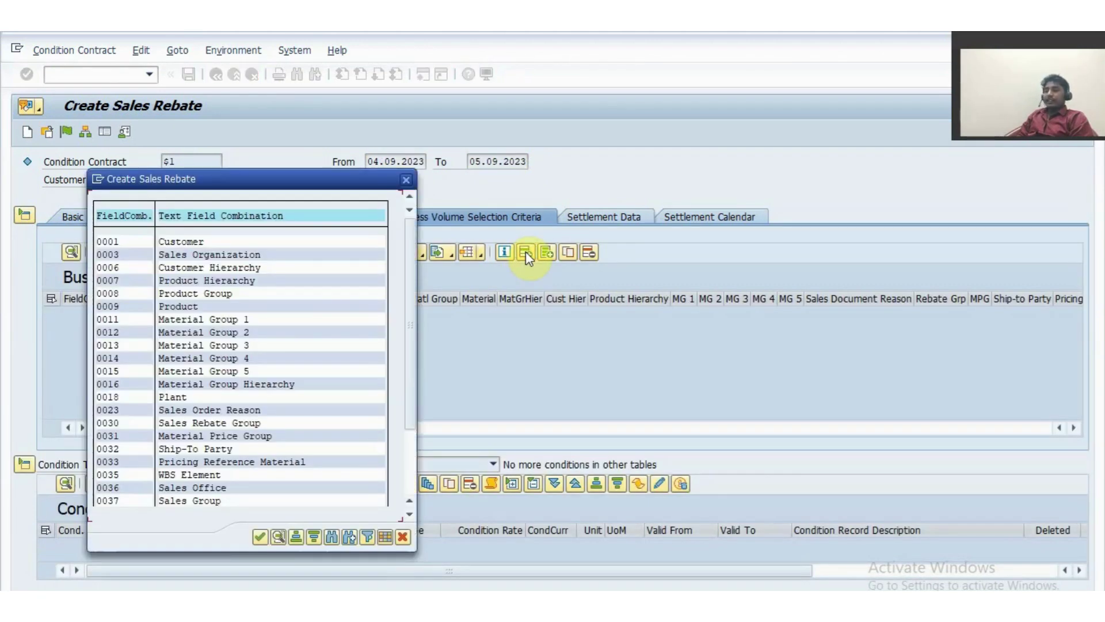
double_click(126, 255)
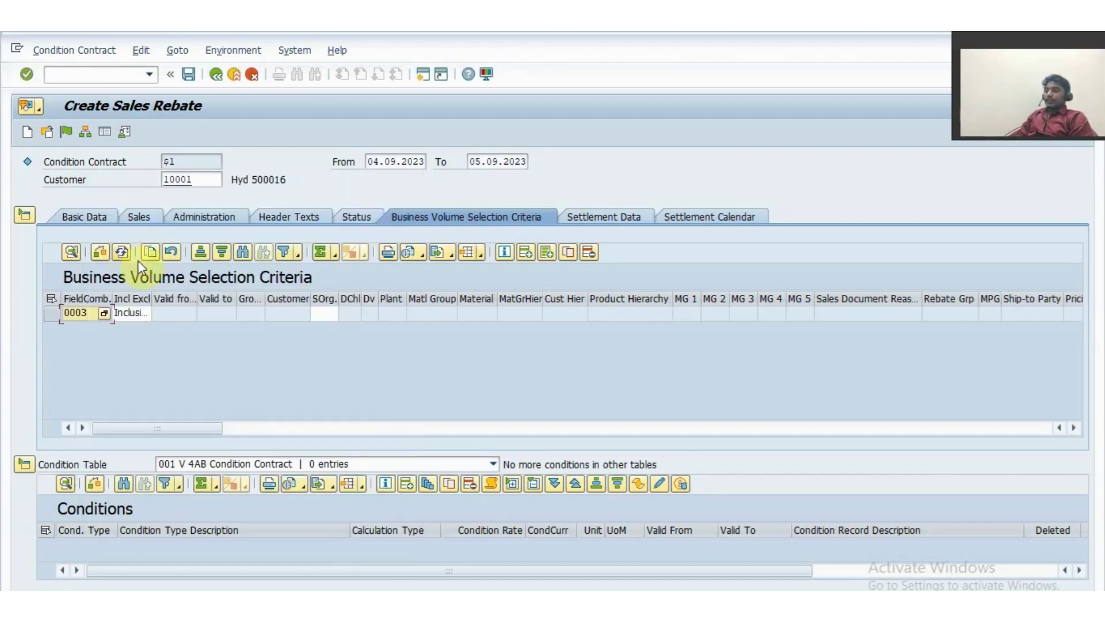
click(325, 317)
text(00)
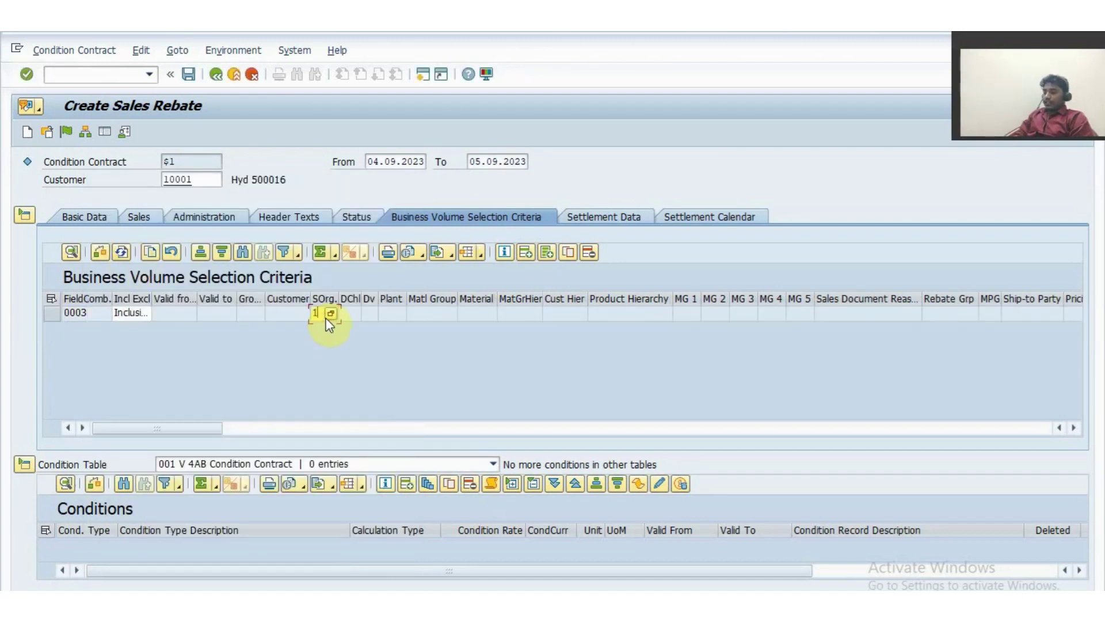
key(Return)
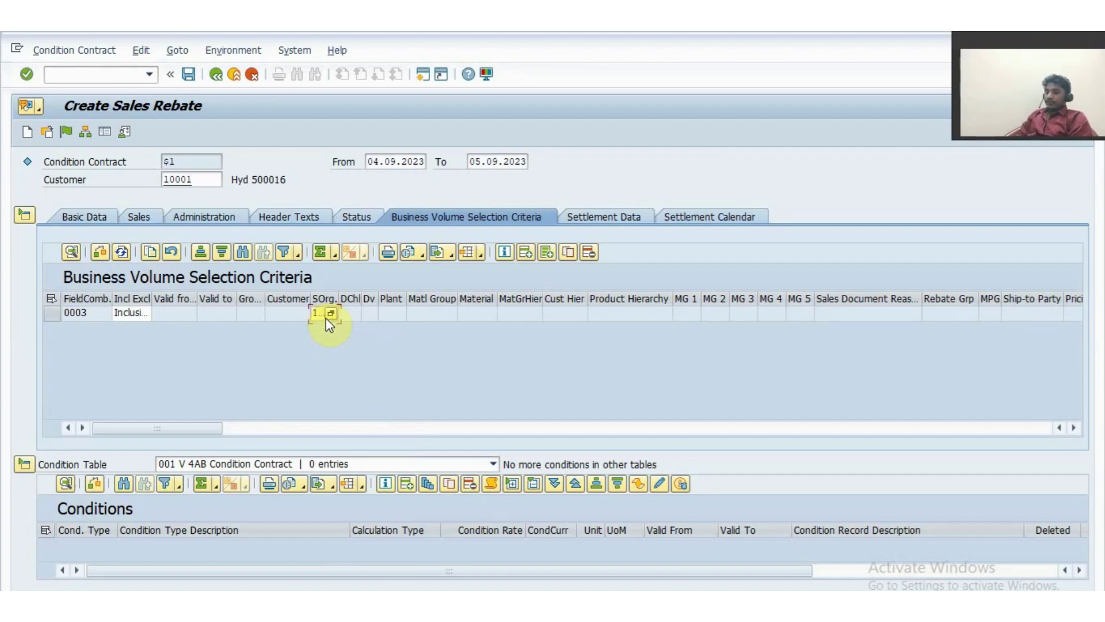
Add a second business volume selection criterion for field combination 0001 Customer and enter the customer number
click(530, 251)
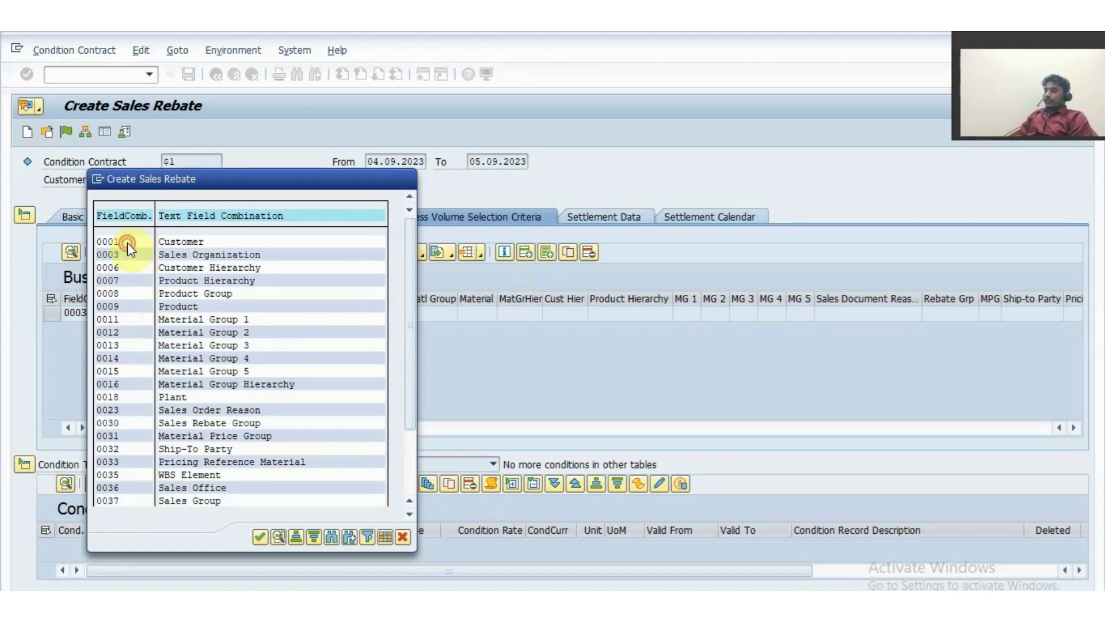
double_click(127, 243)
click(282, 333)
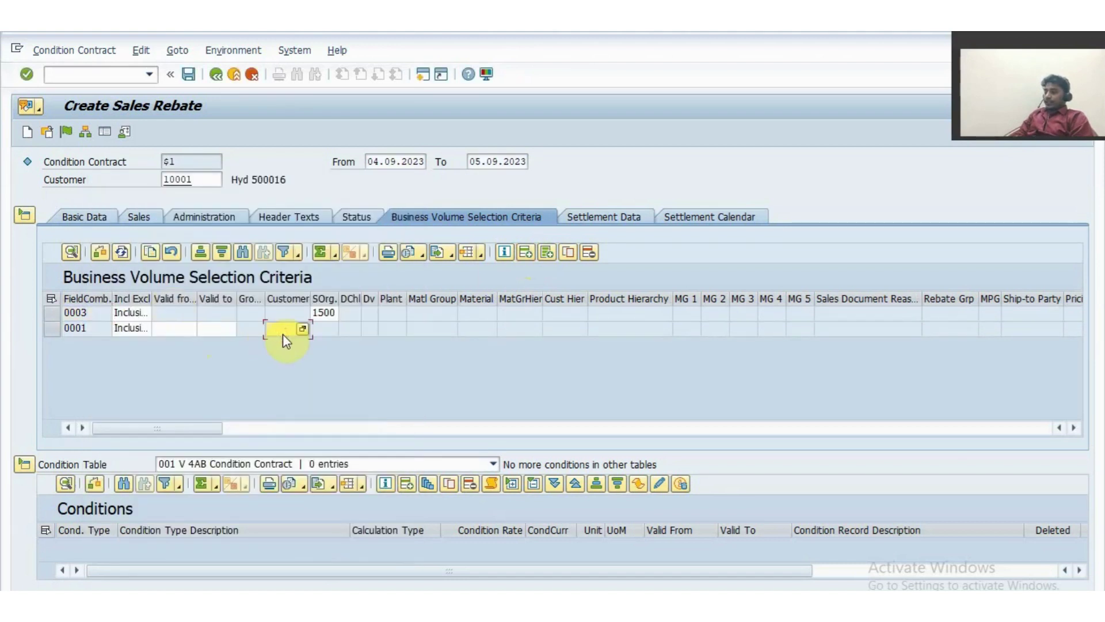
text(10001)
click(52, 328)
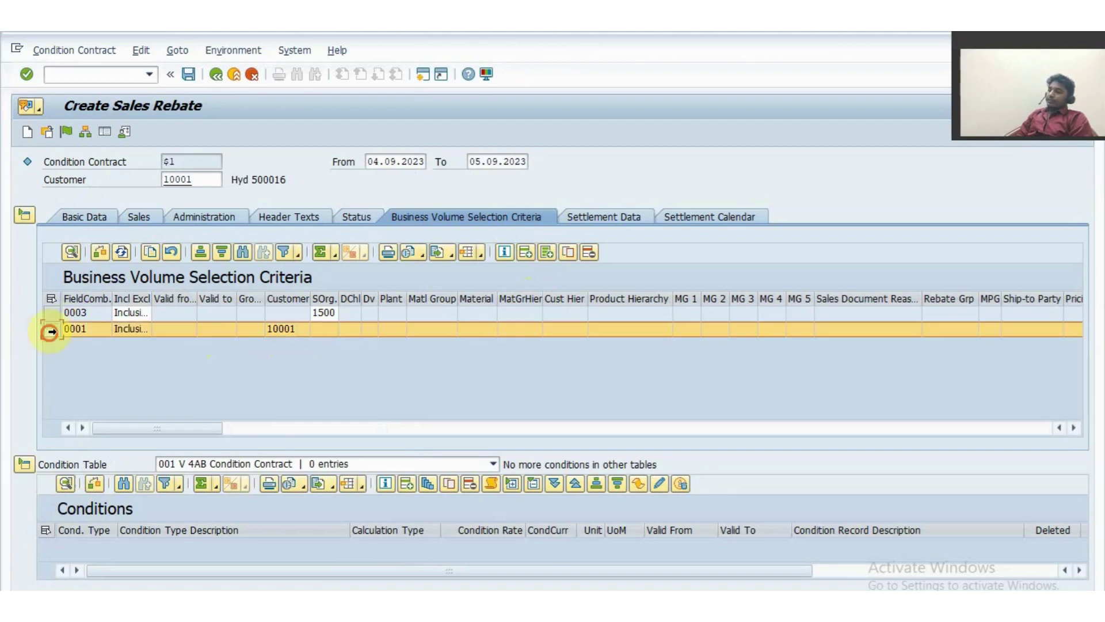
double_click(187, 179)
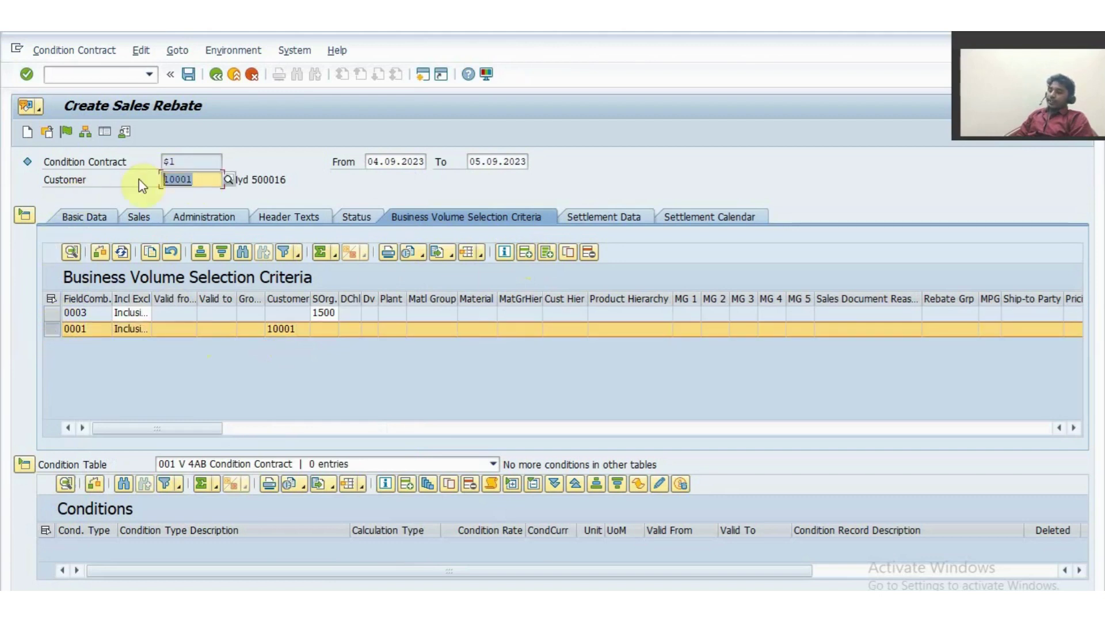
click(56, 331)
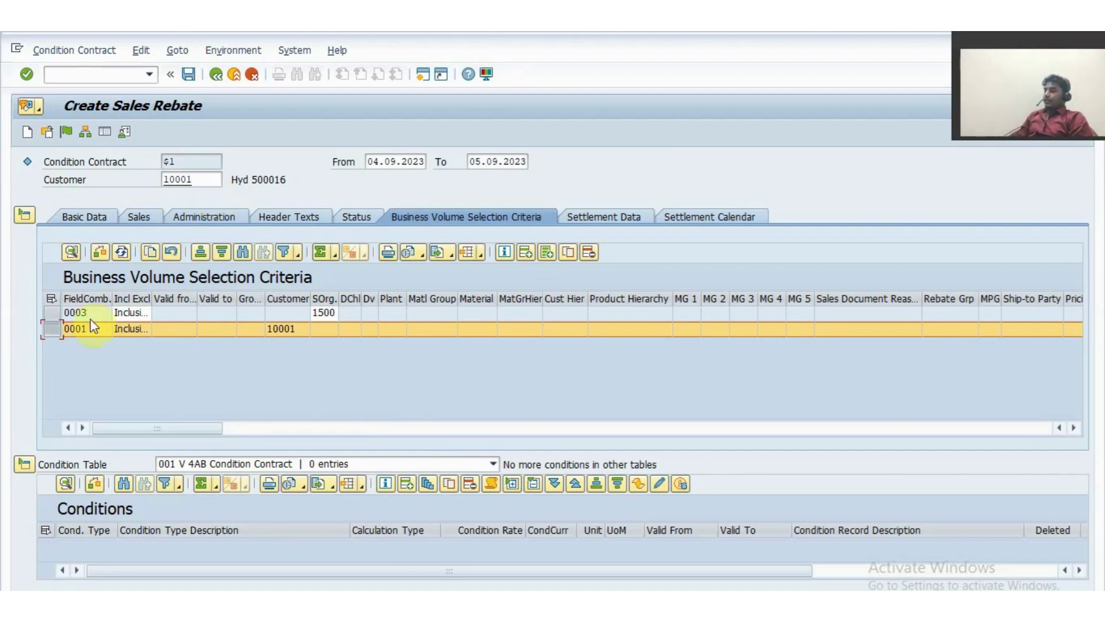
click(486, 328)
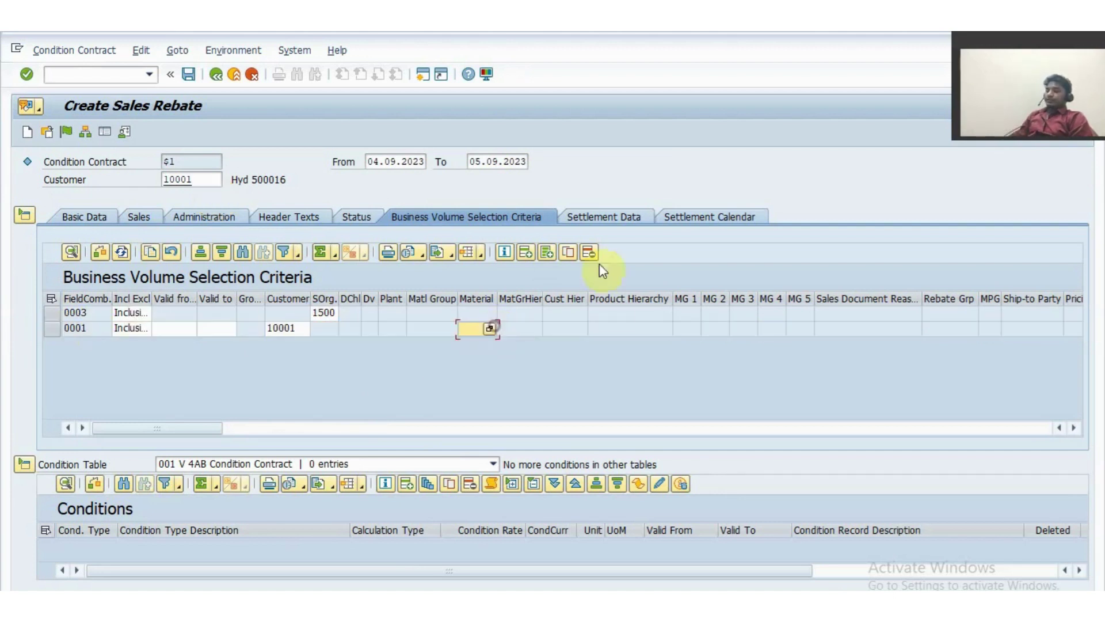
Add a Partial Settlement entry dated 04.09.2023 to the settlement calendar and dismiss the error log
click(713, 216)
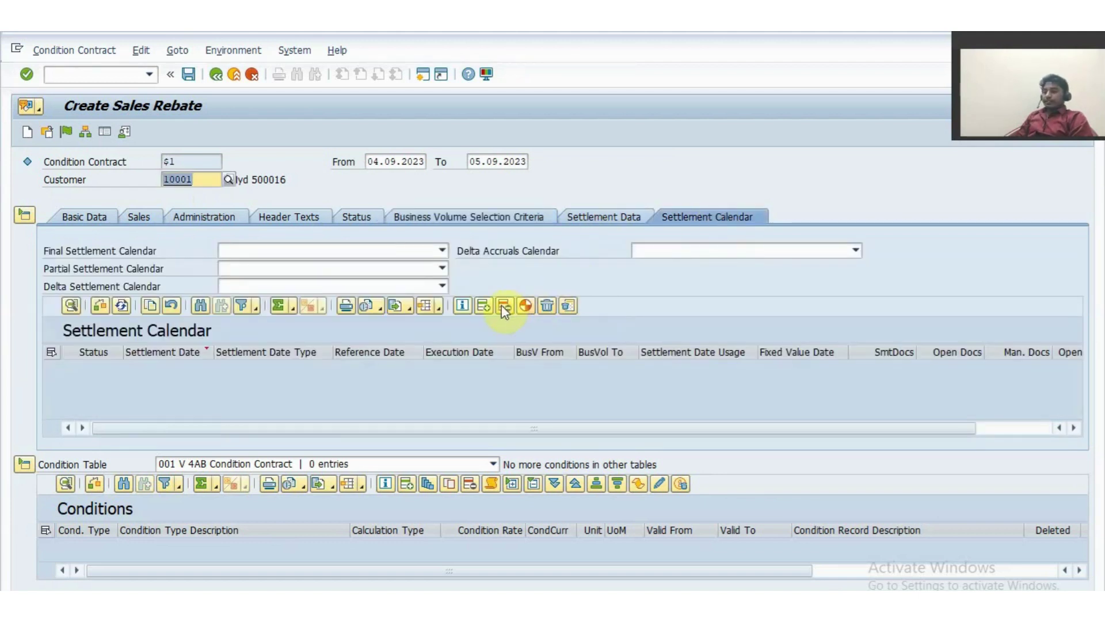
click(485, 305)
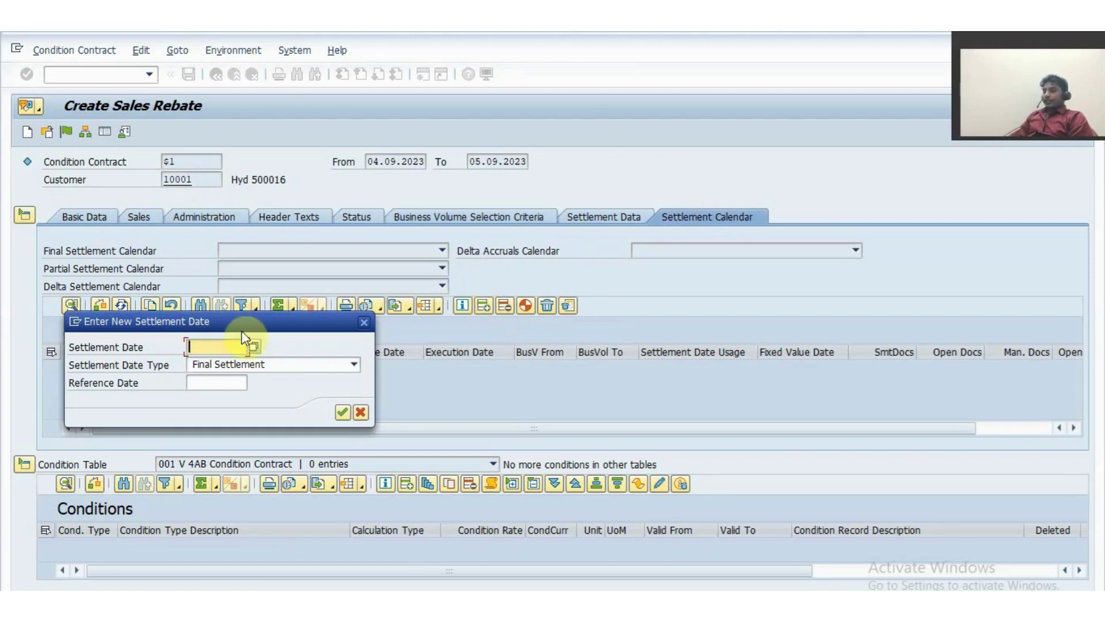
click(354, 364)
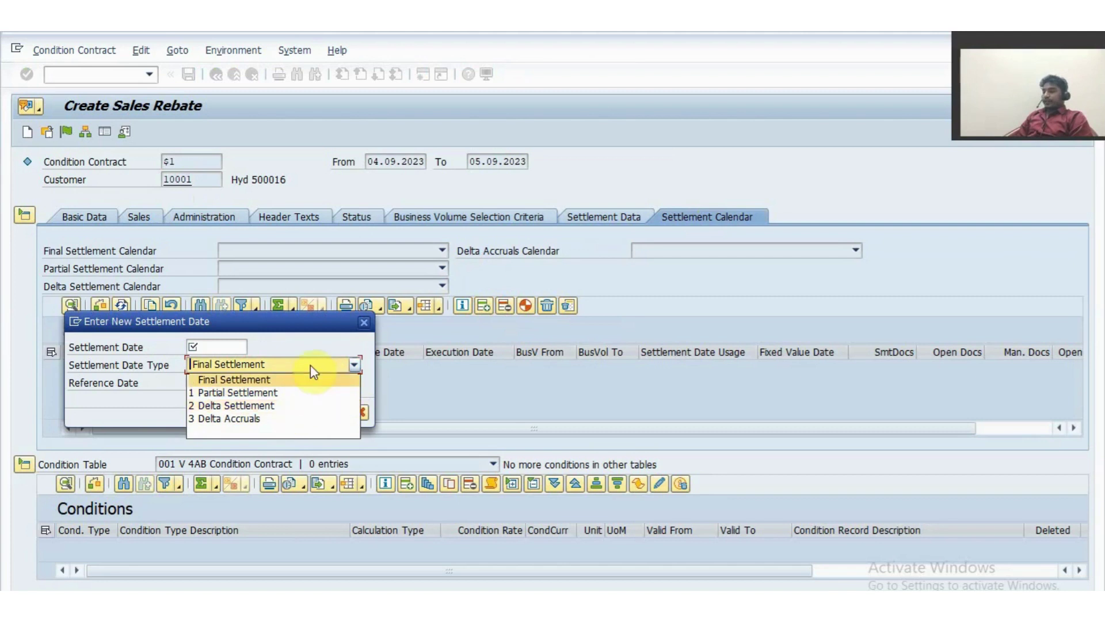
click(288, 393)
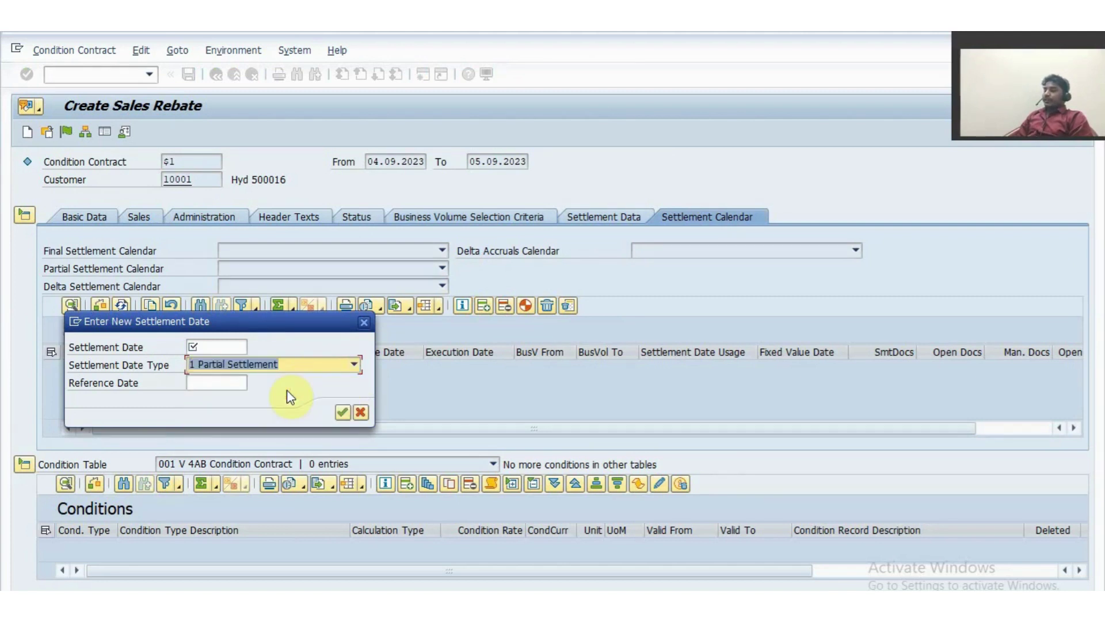
click(223, 345)
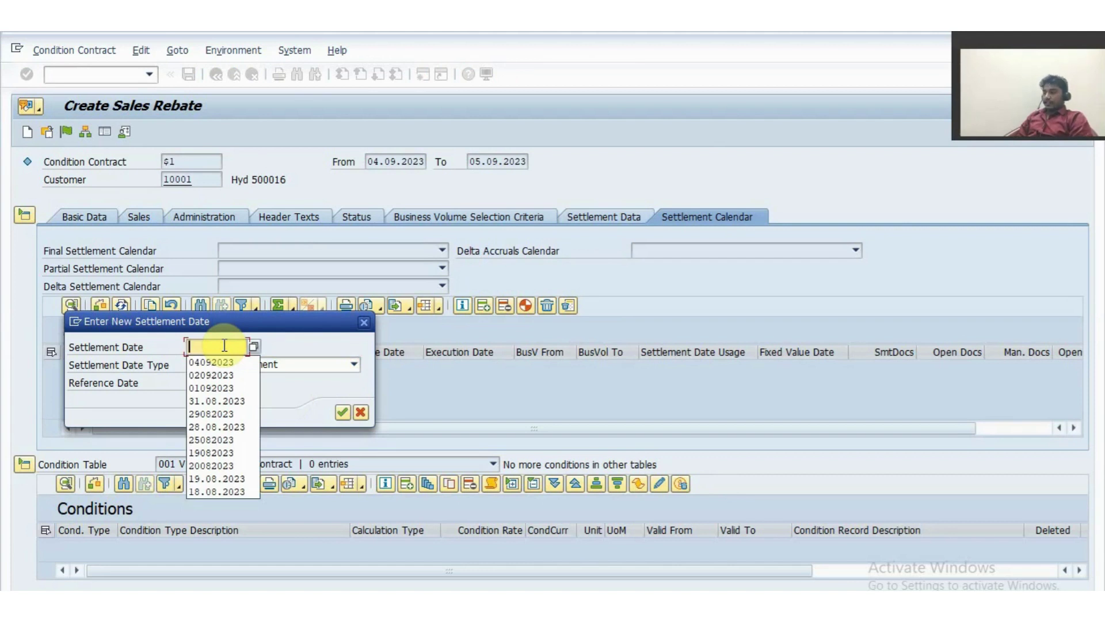
key(Down)
key(Return)
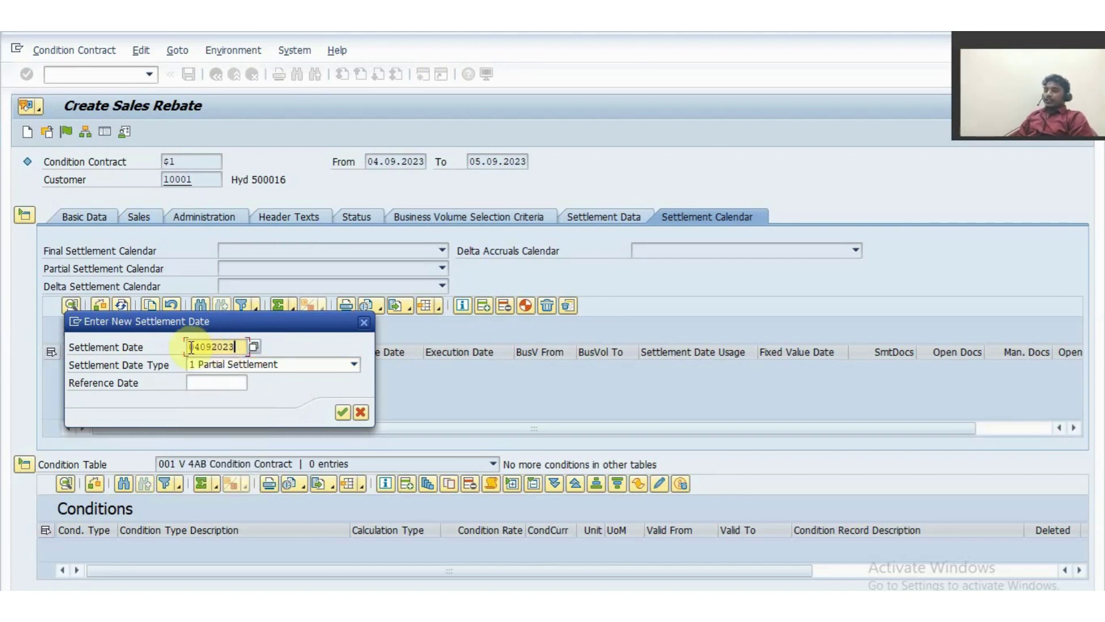
click(343, 411)
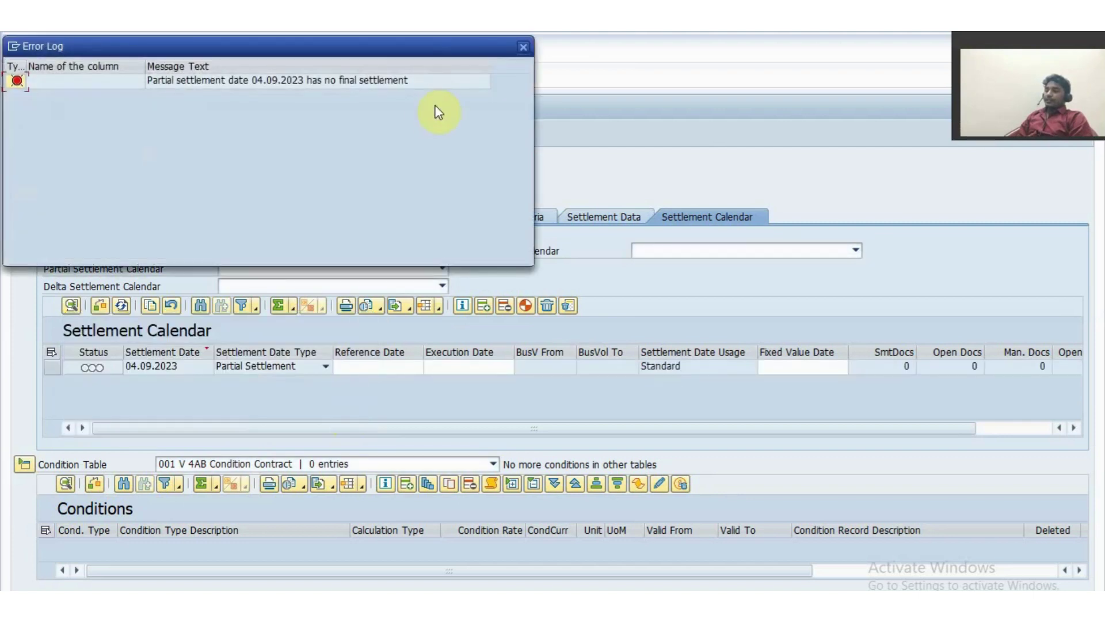
click(524, 46)
Add a Final Settlement entry dated 05.09.2023 to the settlement calendar
click(484, 305)
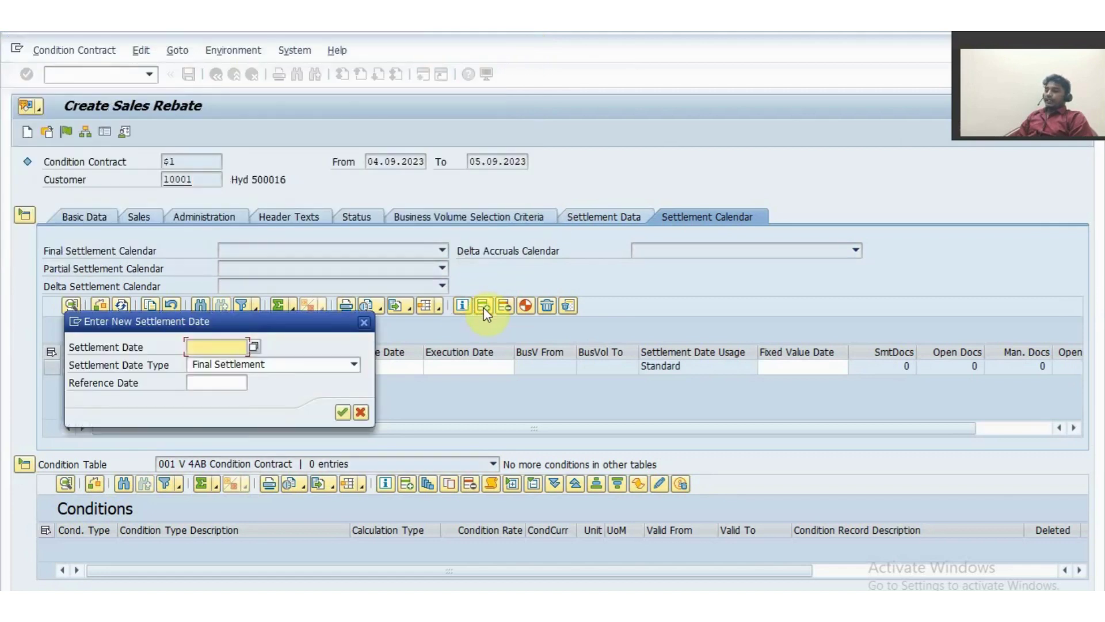
click(237, 351)
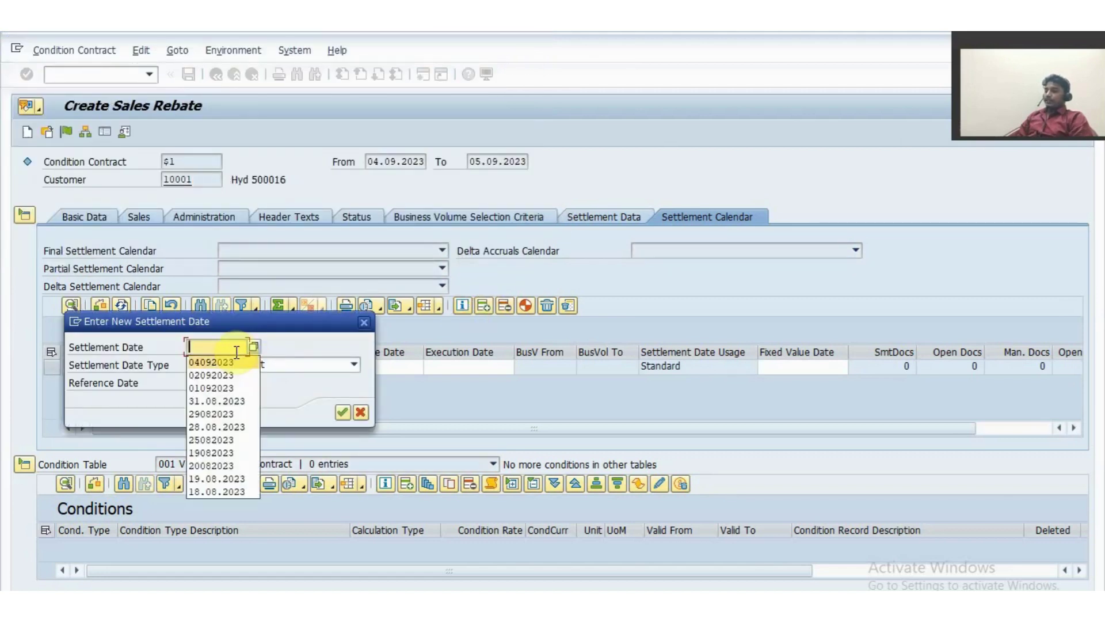
text(04092023)
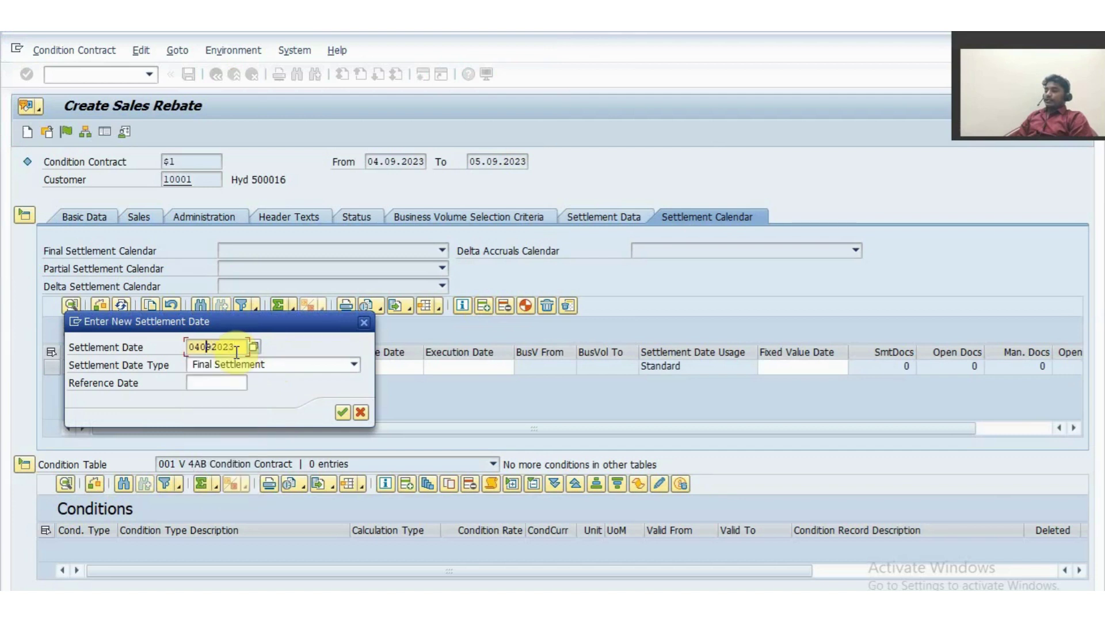
key(BackSpace)
text(5)
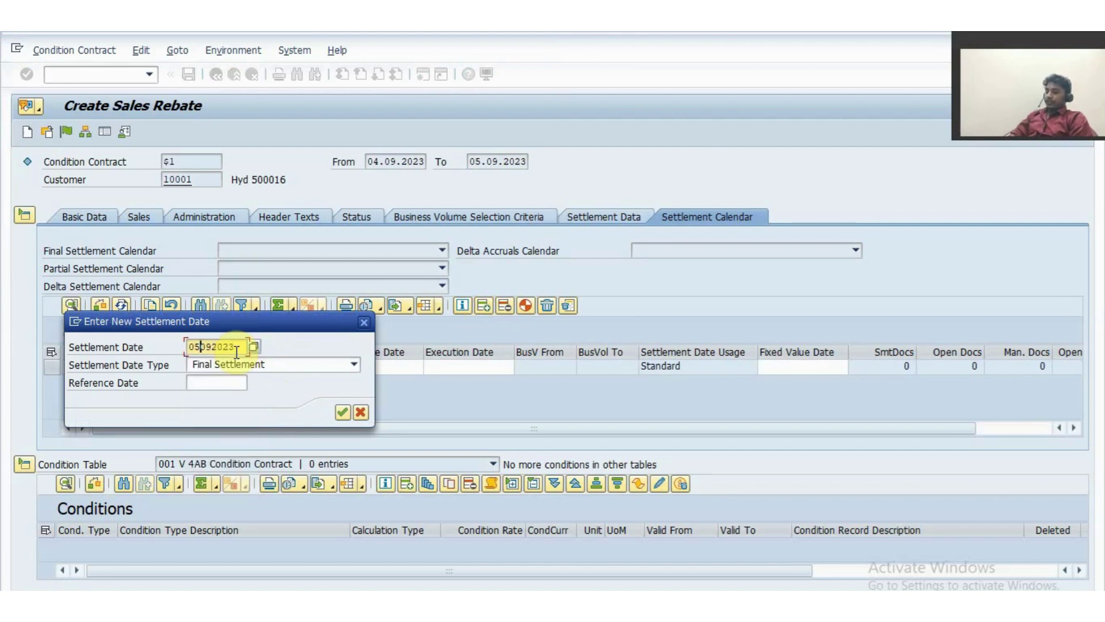
click(343, 413)
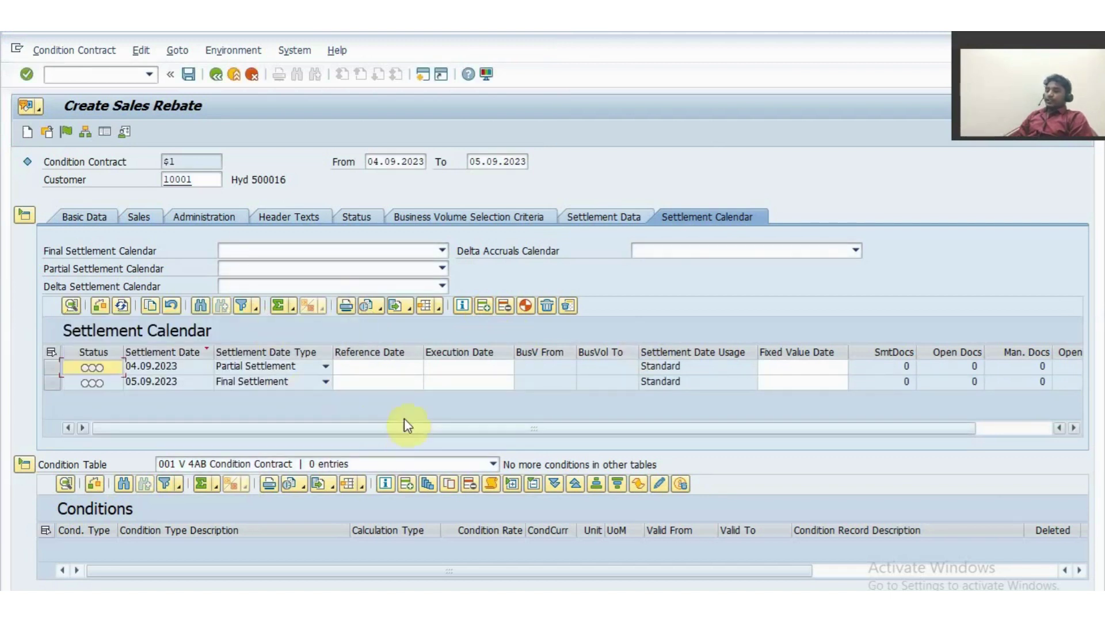
click(247, 381)
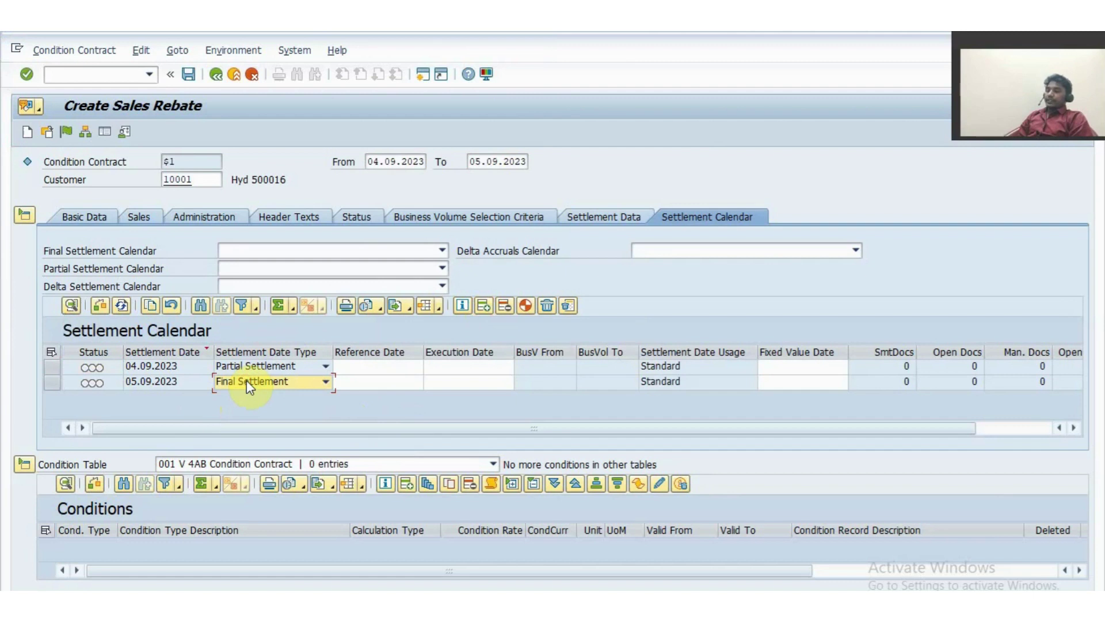
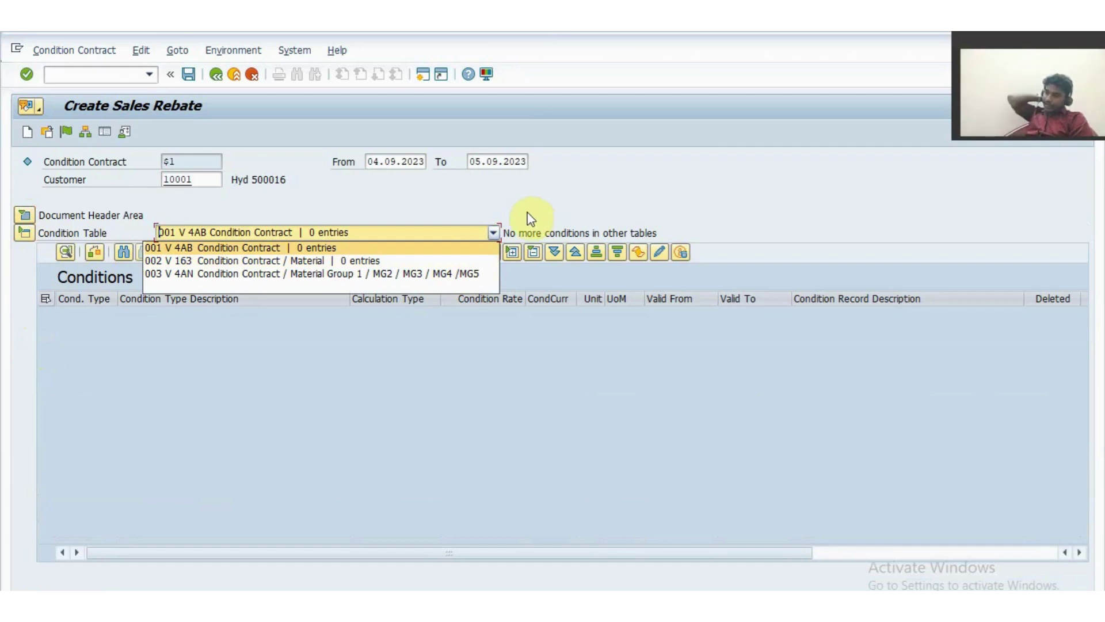
Add a condition record of type RES1 Rebate in condition table 001 Condition Contract
click(527, 206)
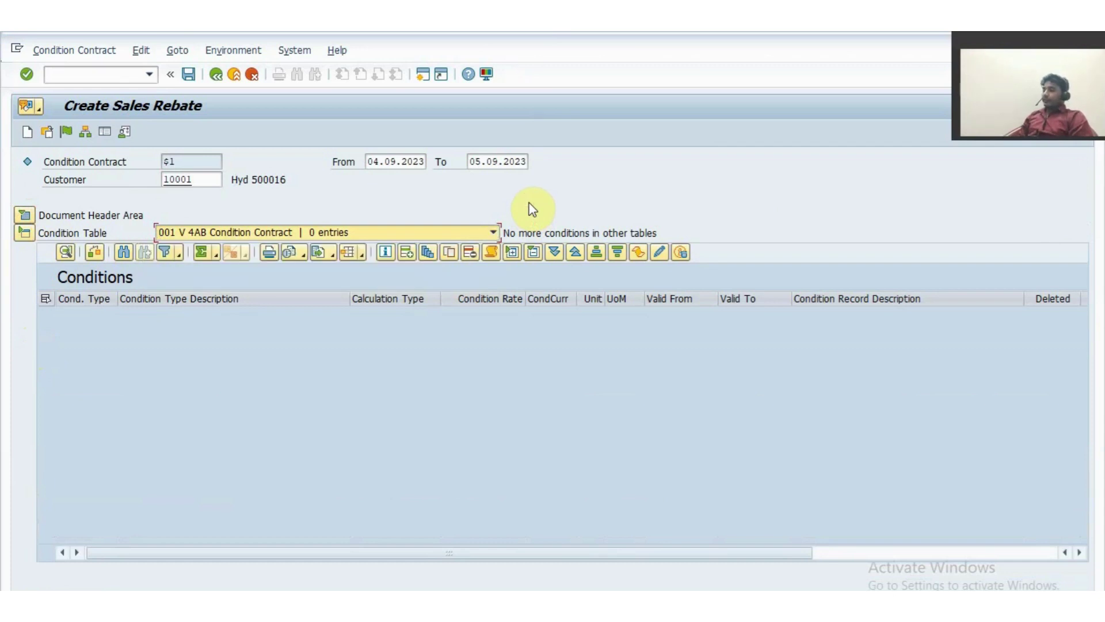
click(409, 254)
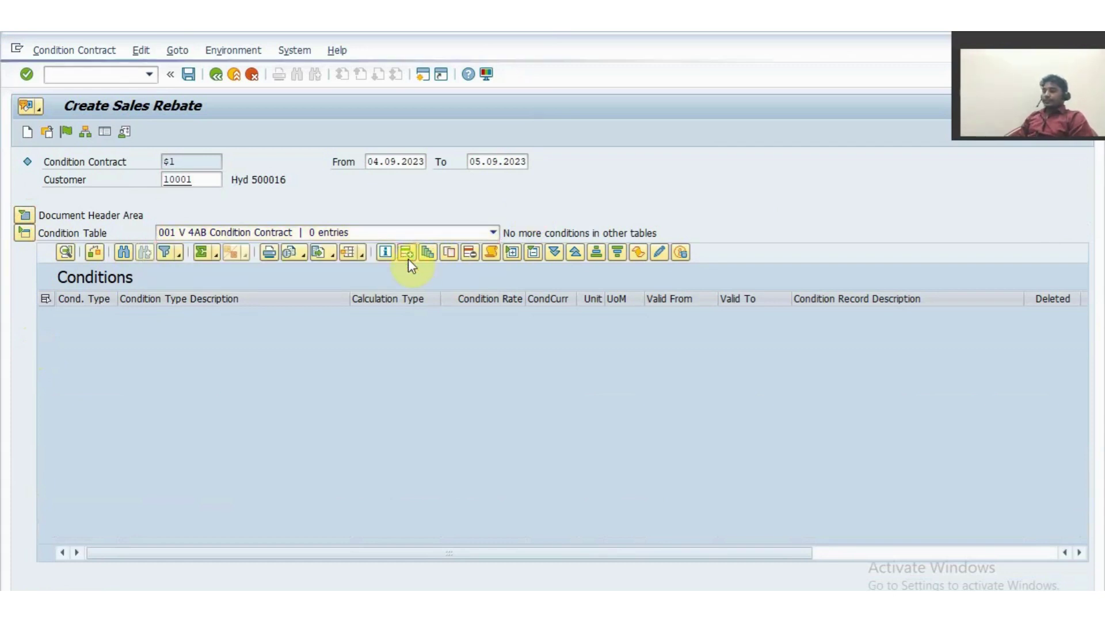
click(110, 314)
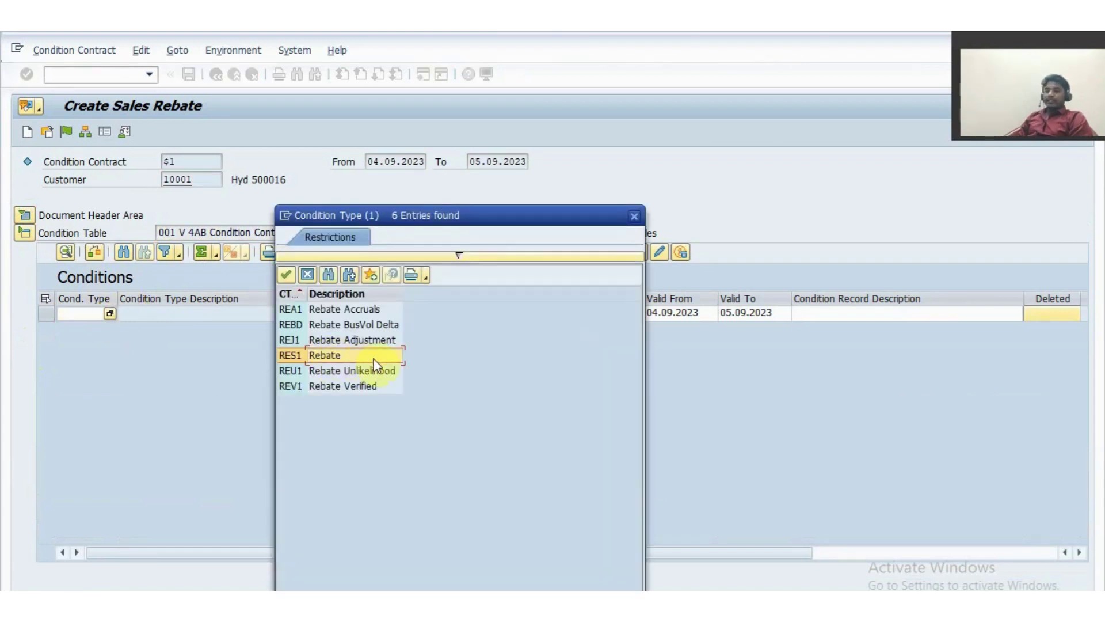
double_click(374, 358)
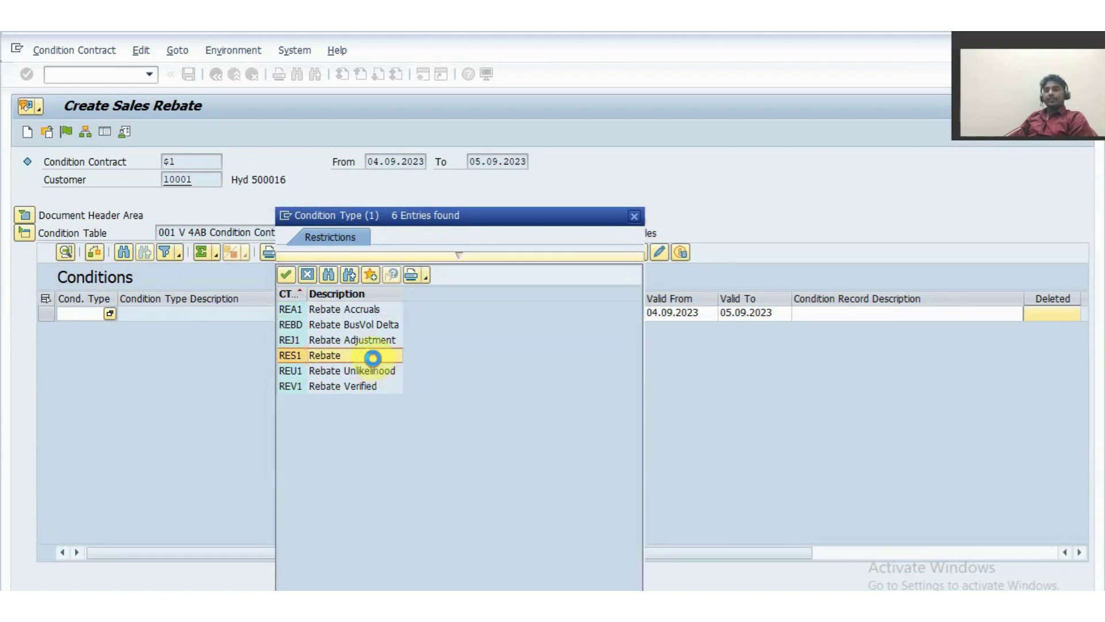
click(377, 363)
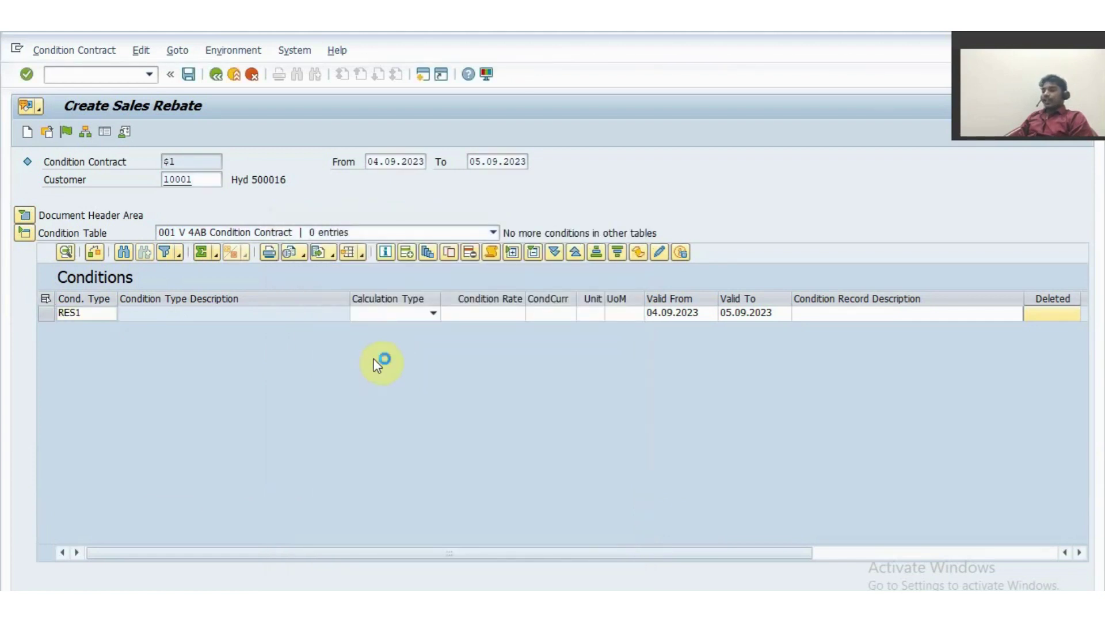
Create a scale line for the RES1 Rebate condition and set its condition rate to 1 %
click(47, 313)
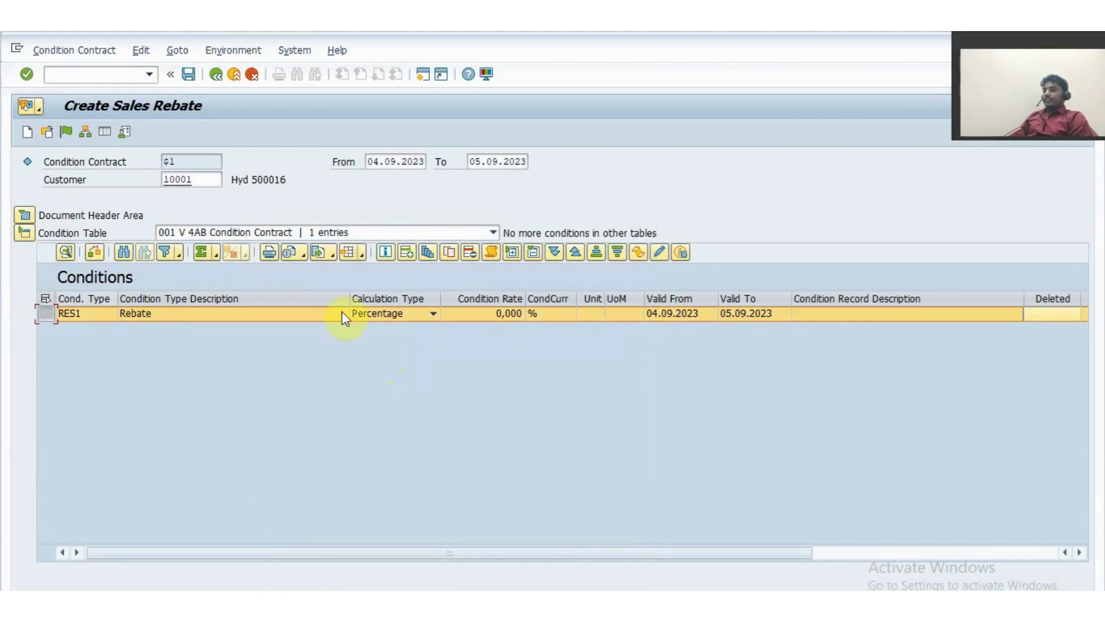
click(429, 251)
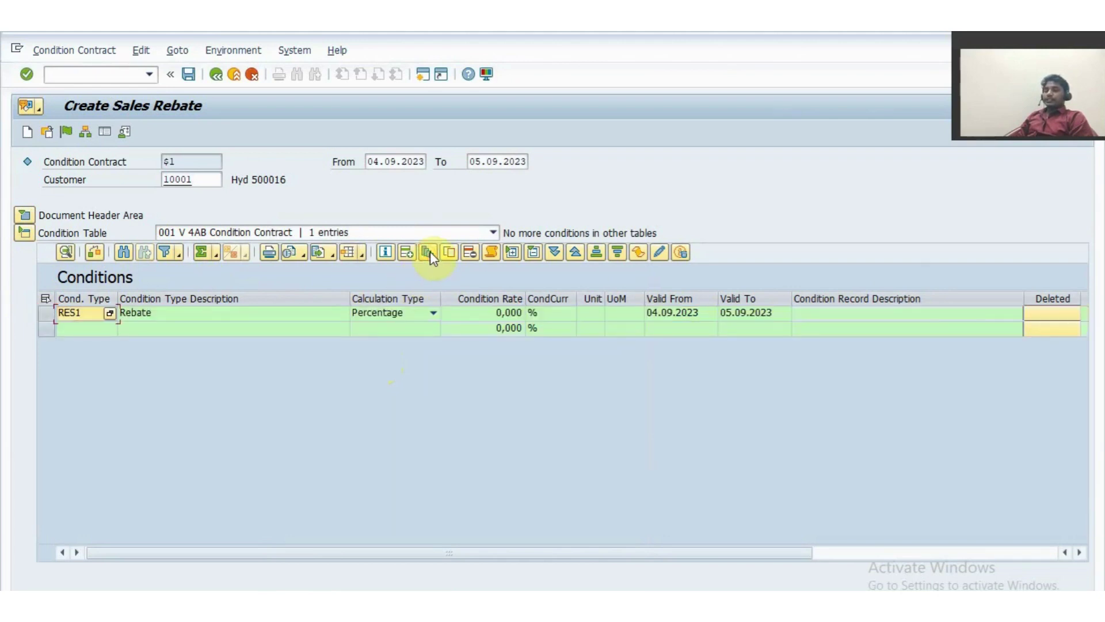
click(497, 329)
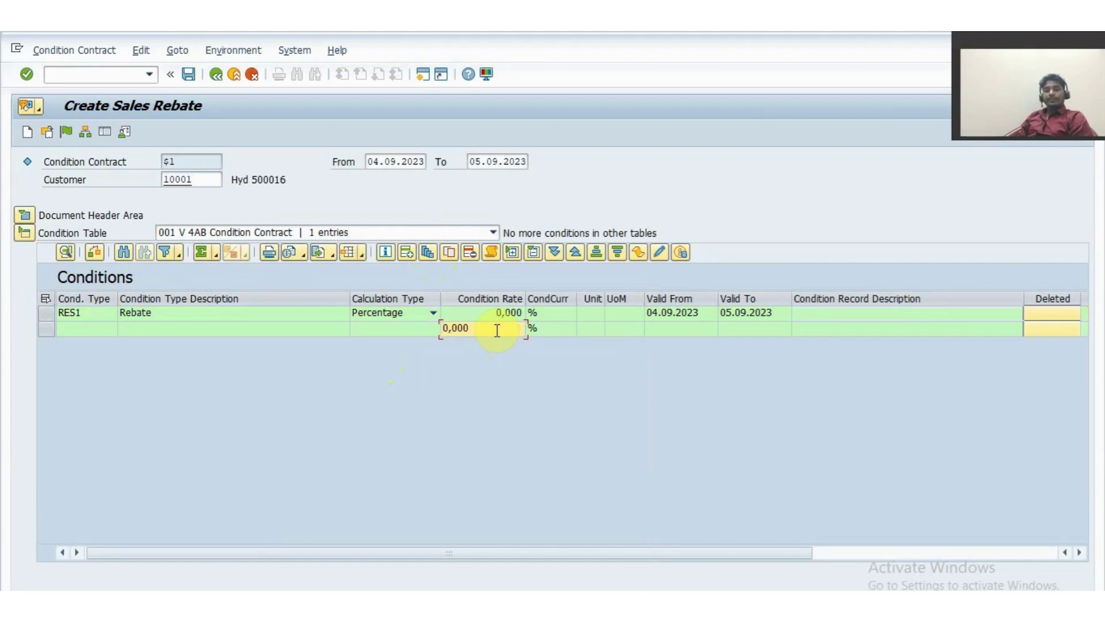
text(1)
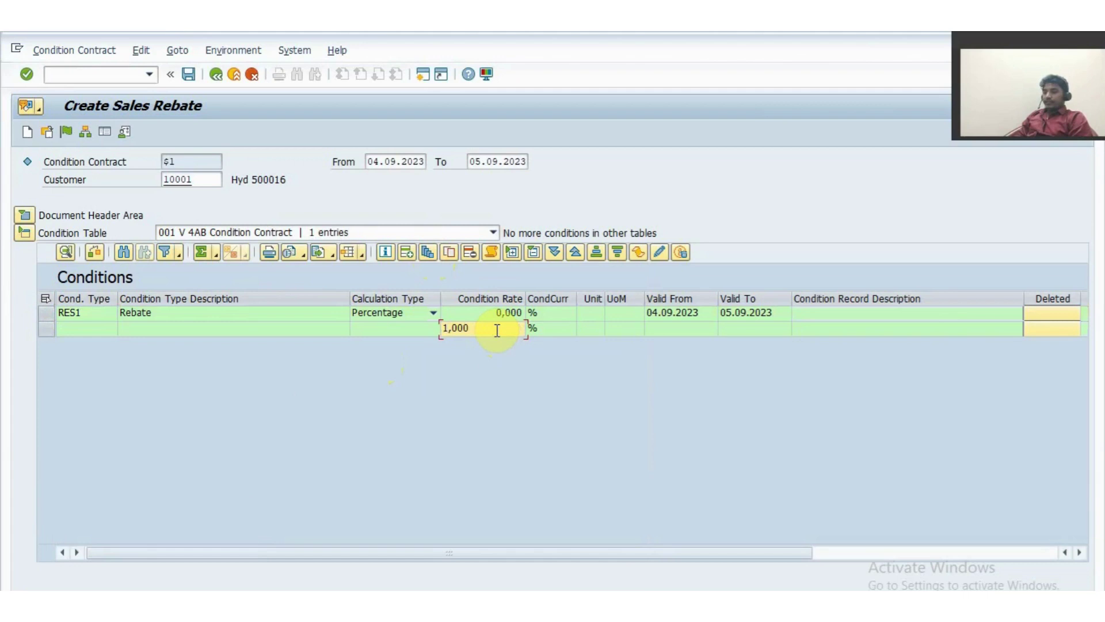
key(Tab)
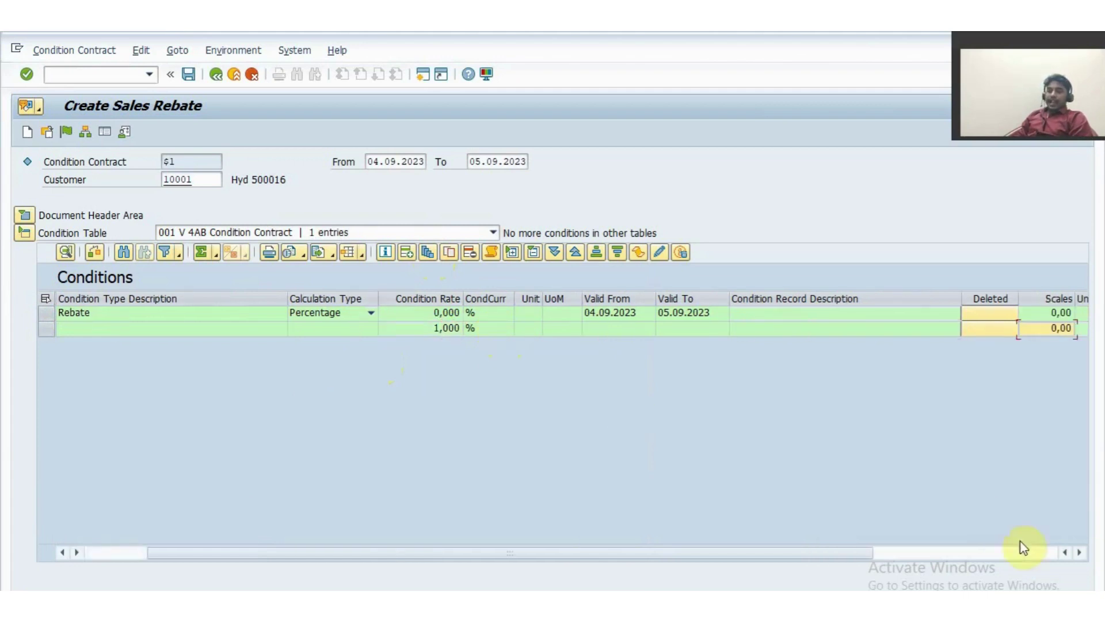
Set the scale value of the RES1 condition's scale line to 10.000,00 with unit INR
click(1080, 553)
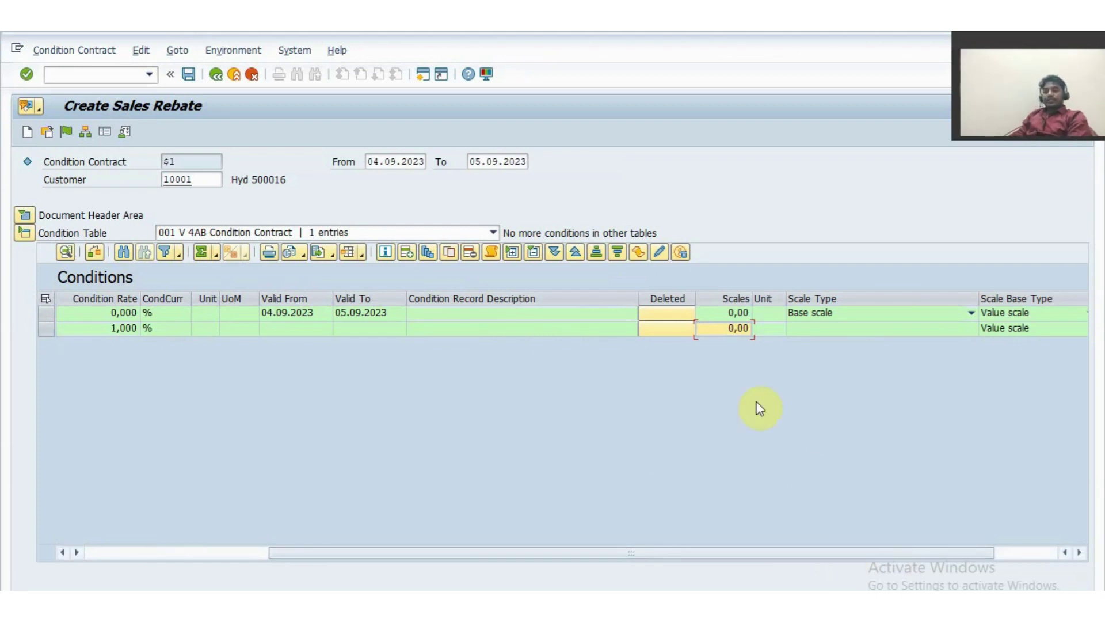
text(1)
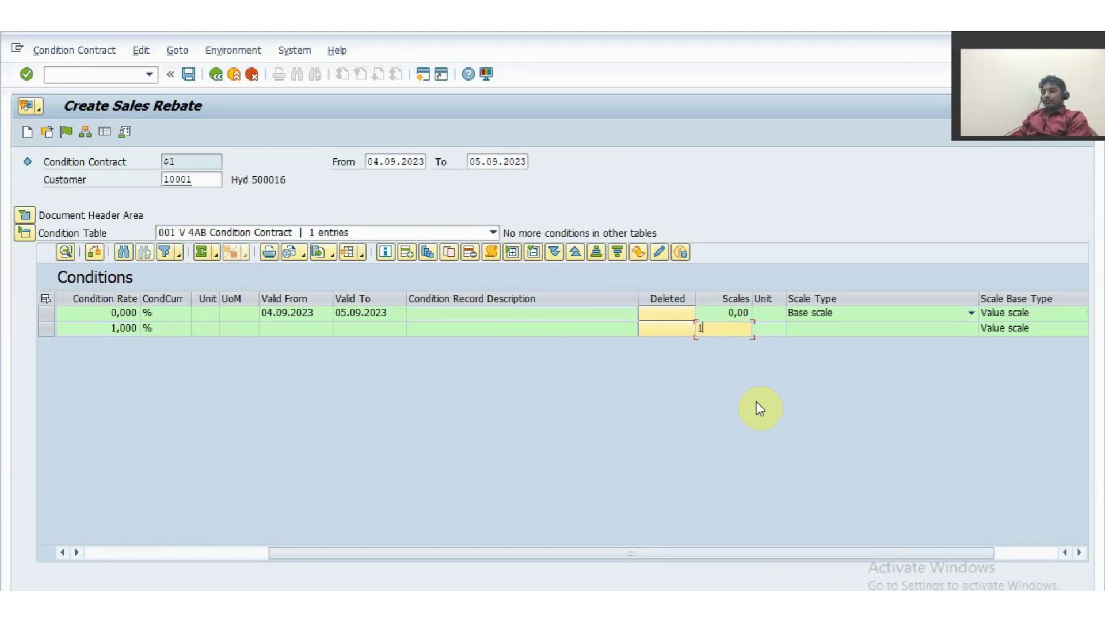
text(0.000)
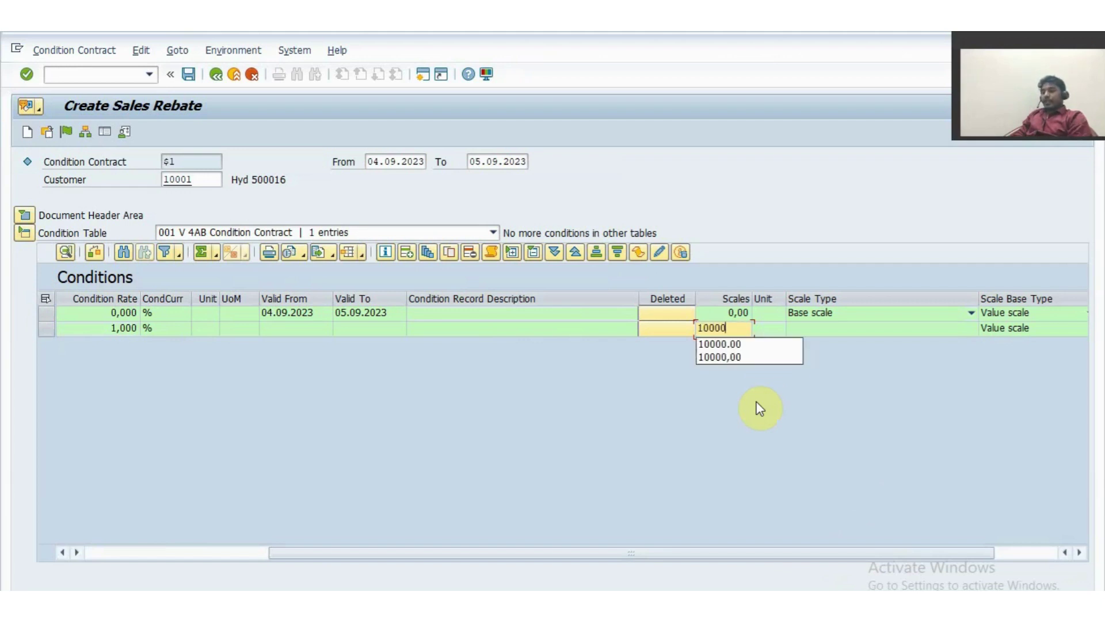
key(Return)
key(Tab)
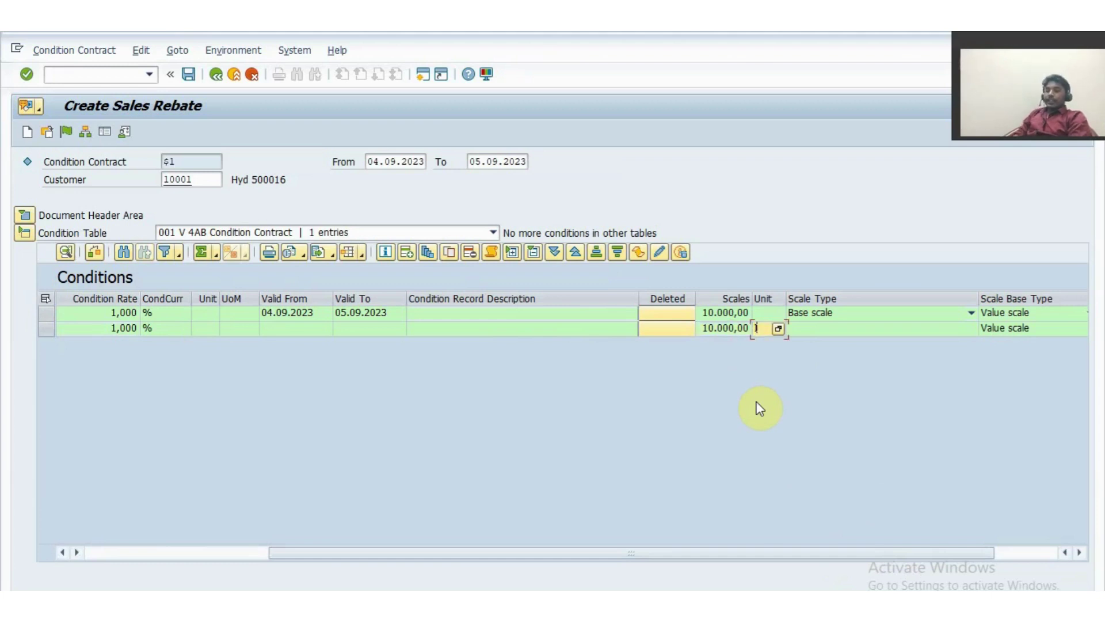
text(INR)
key(Return)
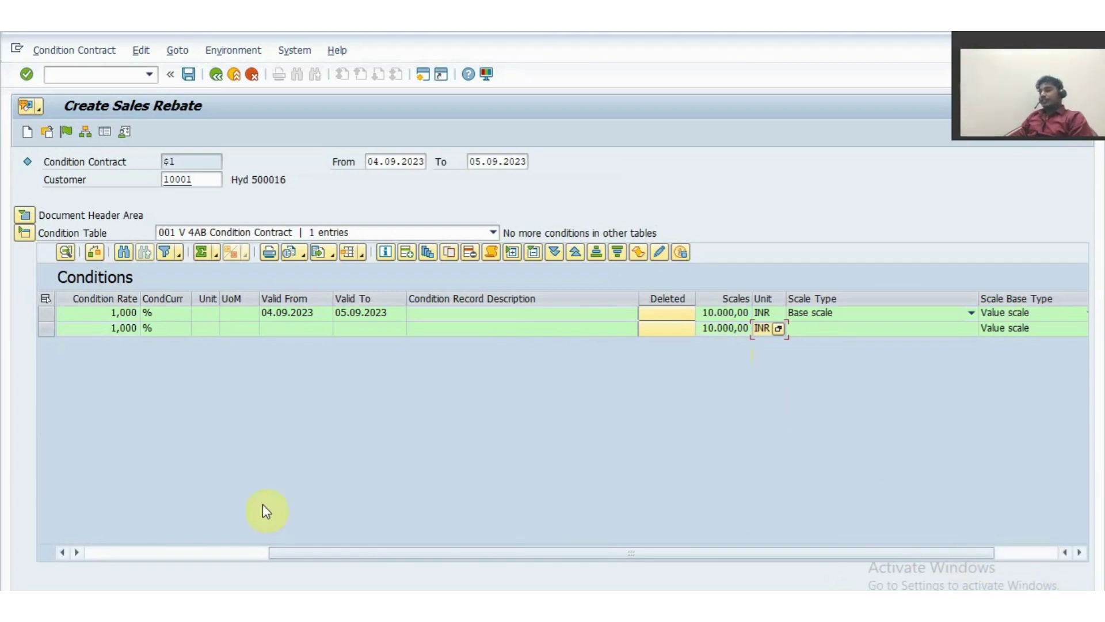
click(116, 553)
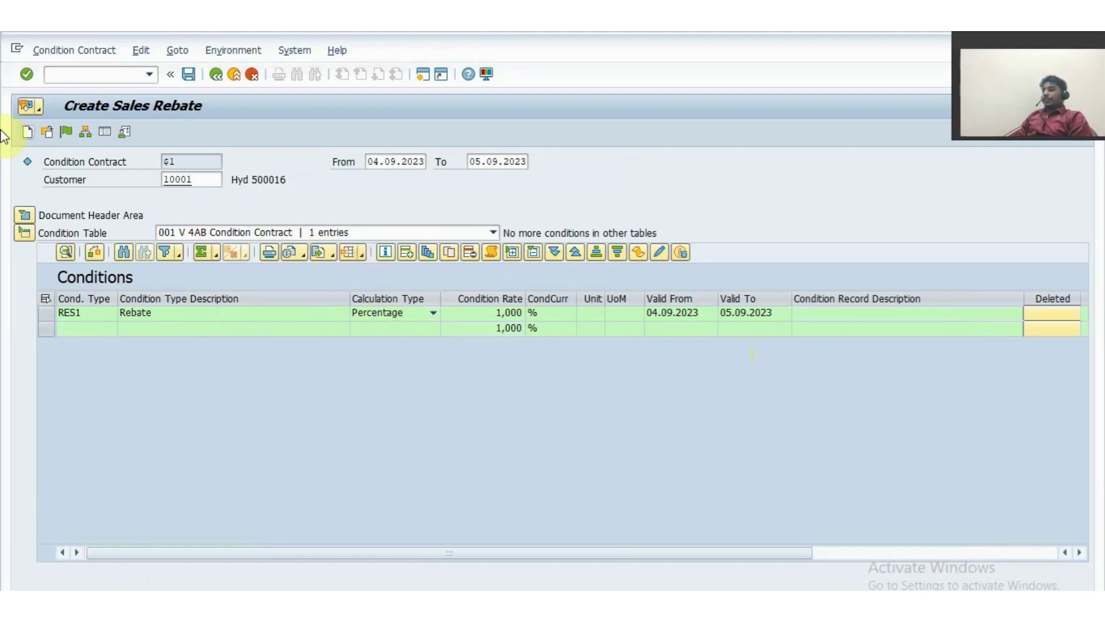
Release the condition contract for settlement and save it
click(66, 133)
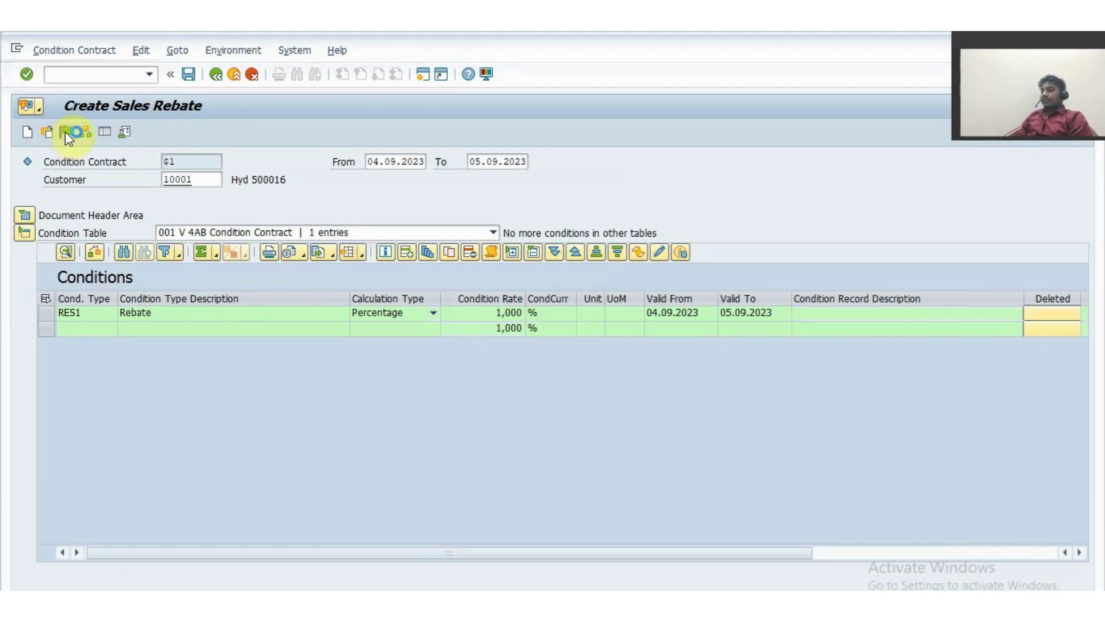
click(190, 80)
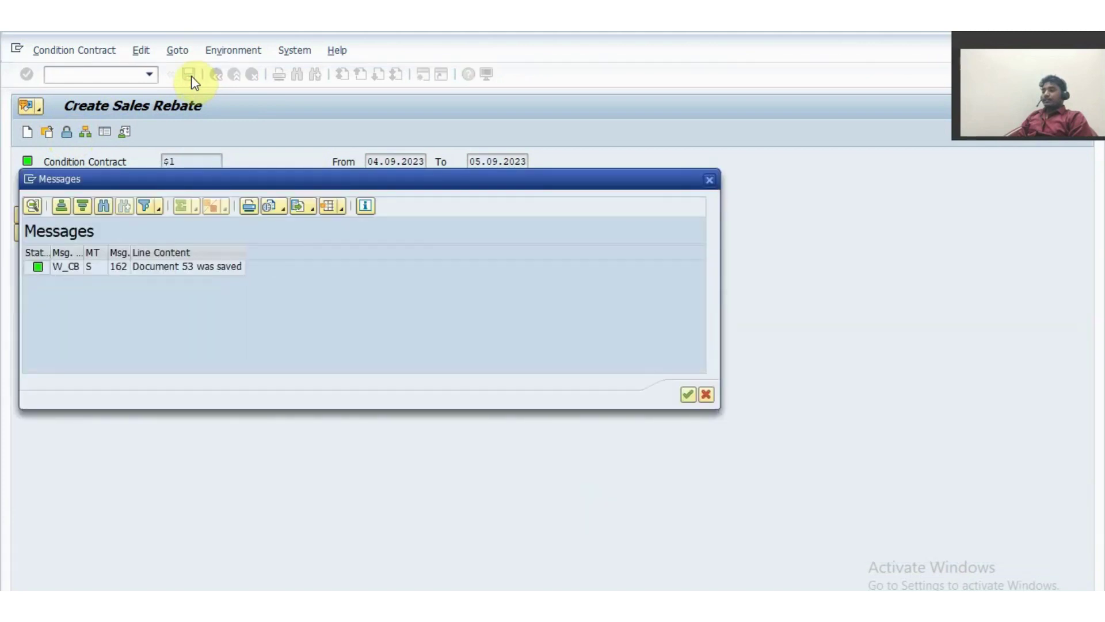
click(182, 268)
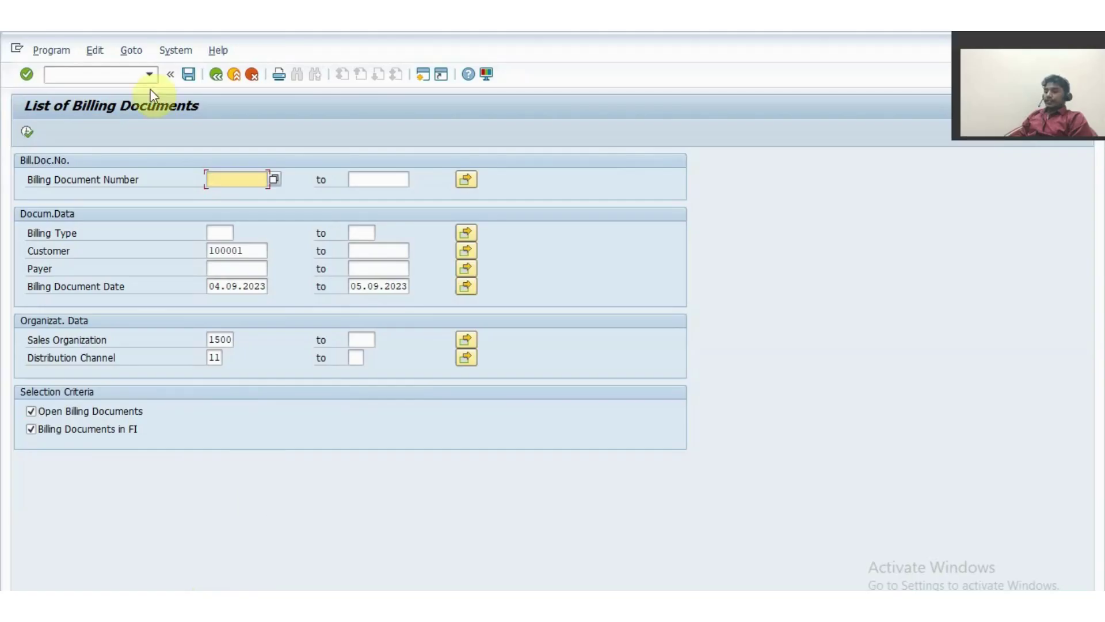
Start creating a domestic sales order of type ZIOR for sales organization 1500, distribution channel 11 and division 00
click(113, 77)
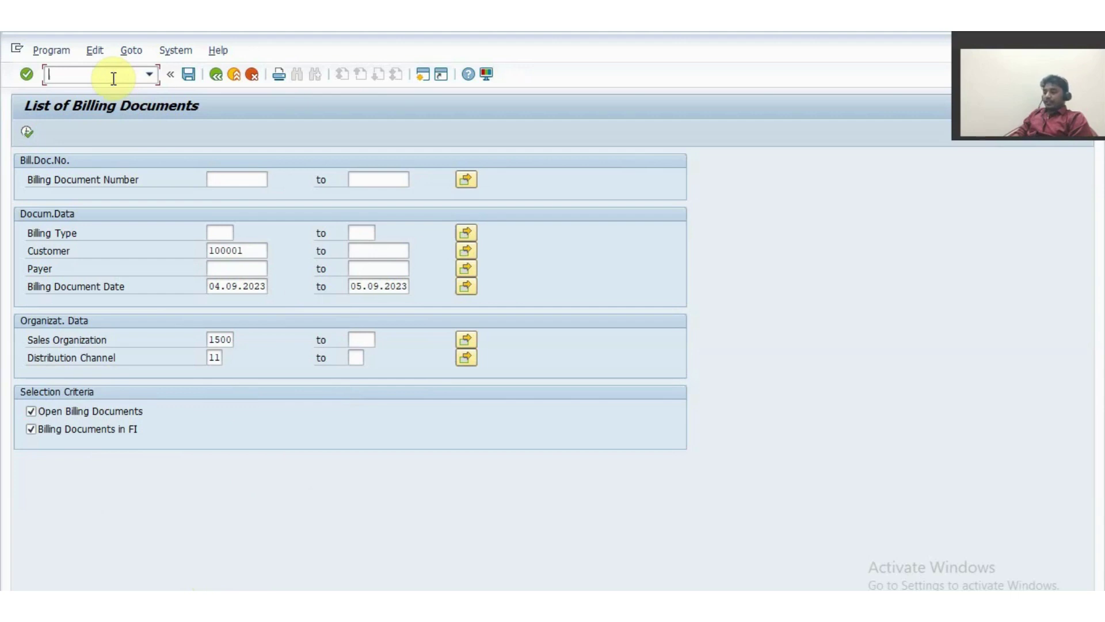
text(/NVA)
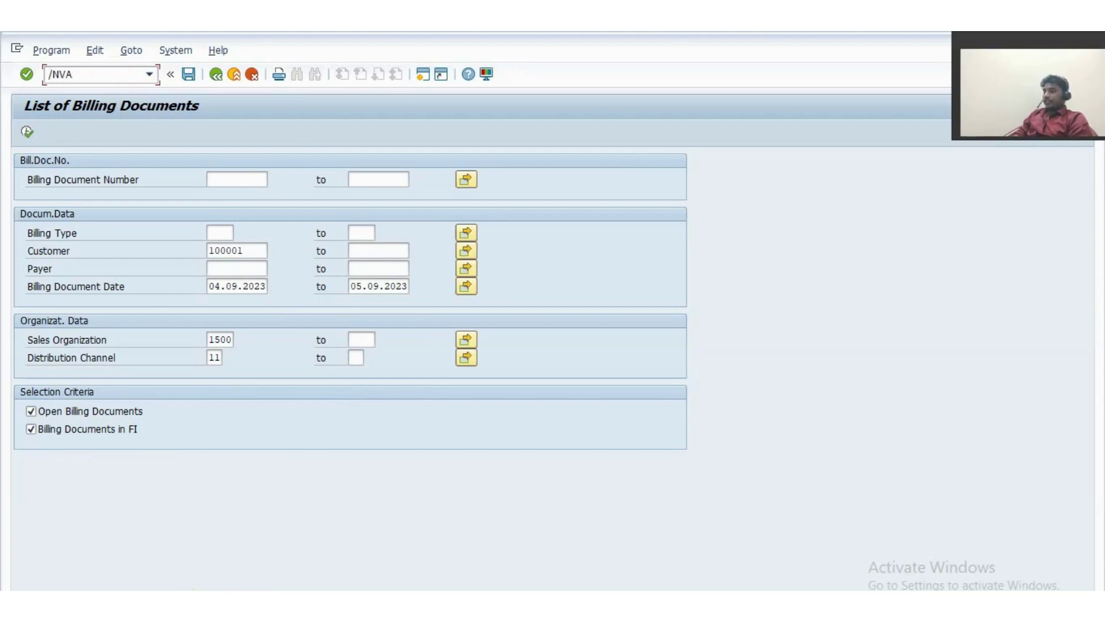
key(Return)
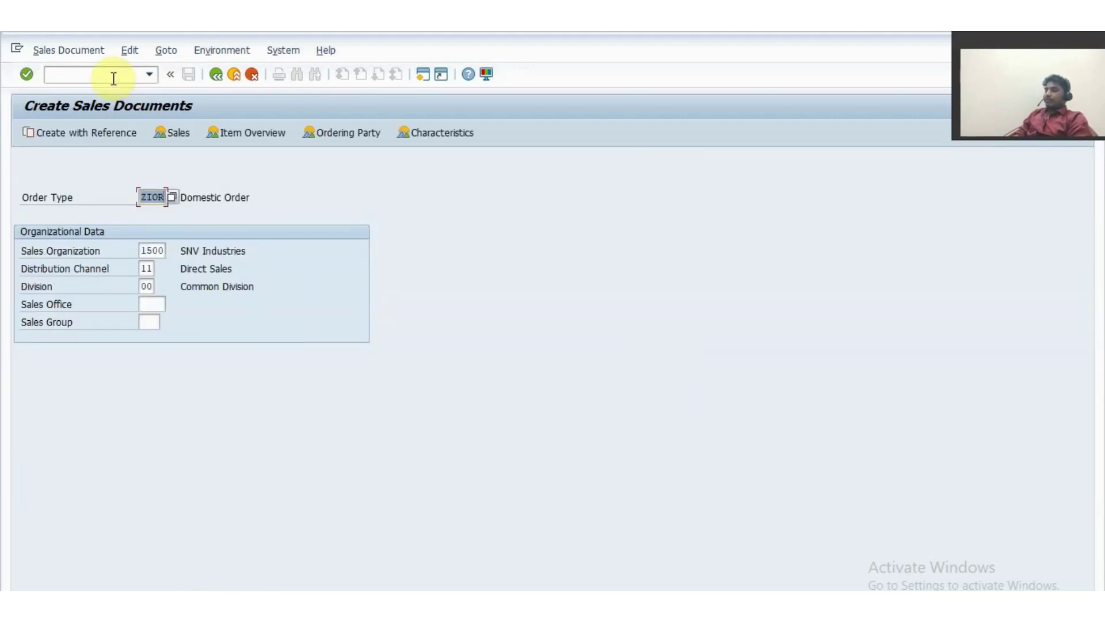
key(Return)
Enter the customer number as sold-to party and PO1 as customer reference in the order header
text(10001)
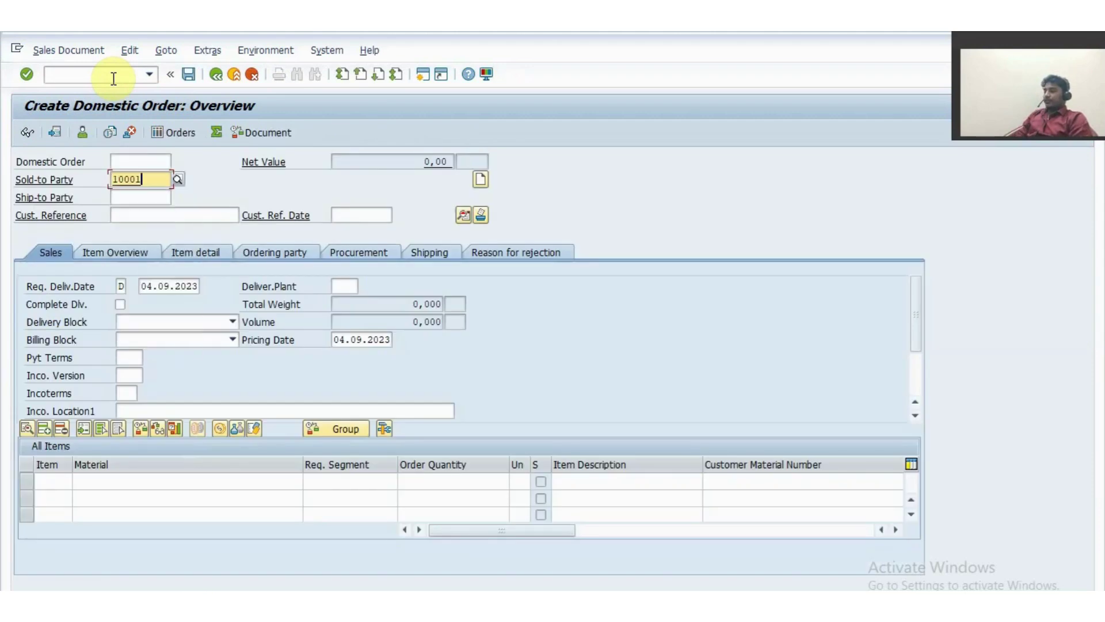
key(Tab)
key(Tab)
text(PO1)
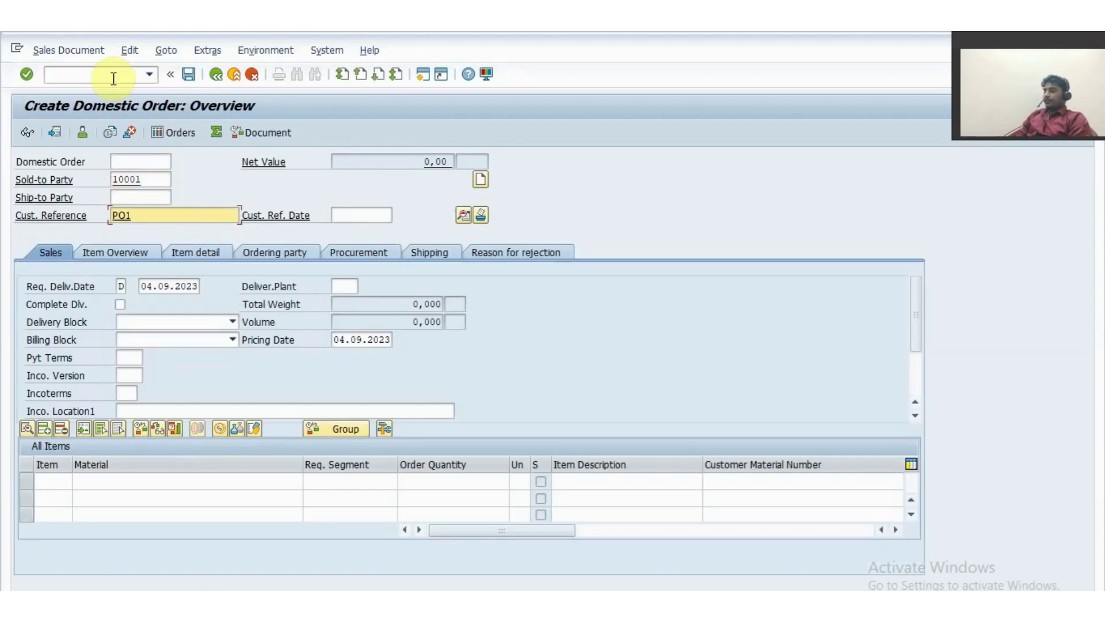
key(Return)
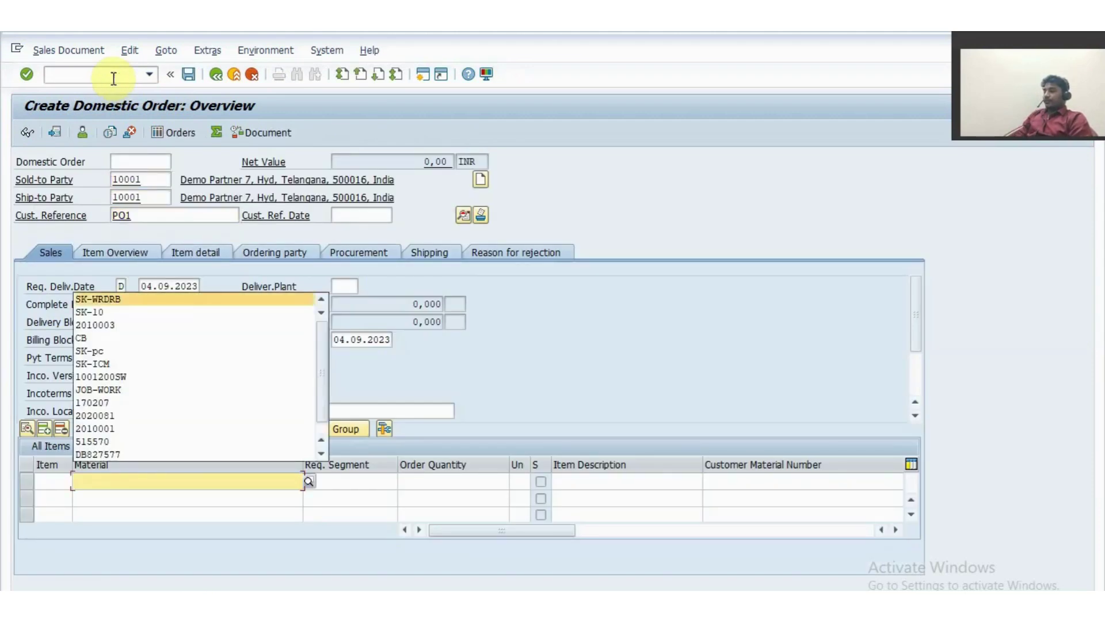
Add material SK-WRDRB with order quantity 1 to the order and open the item's data
key(Tab)
key(Tab)
text(1)
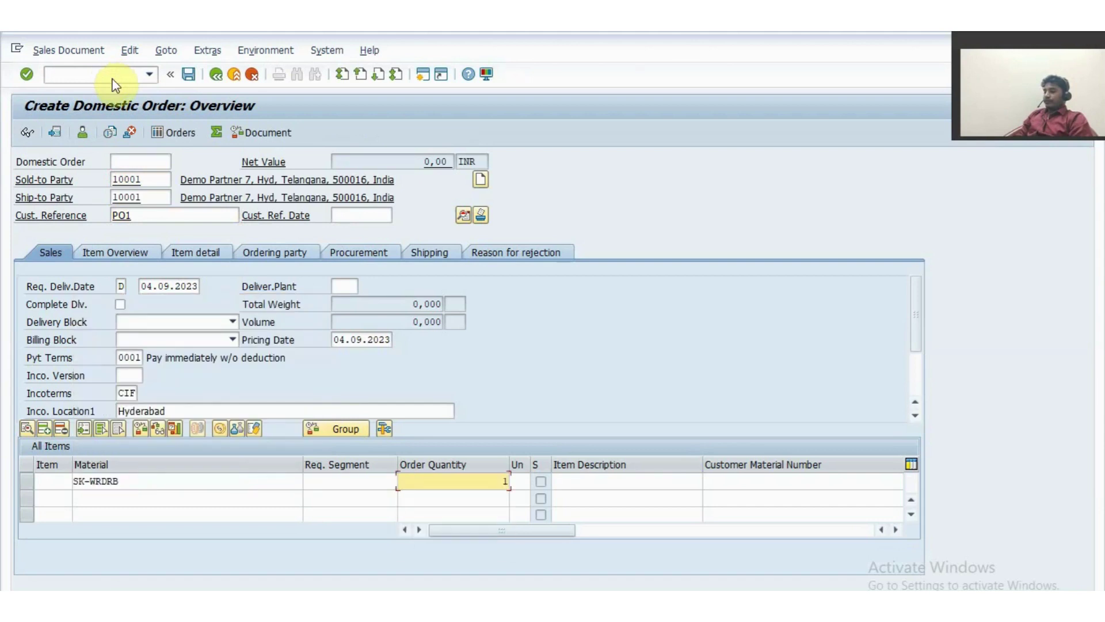
key(Return)
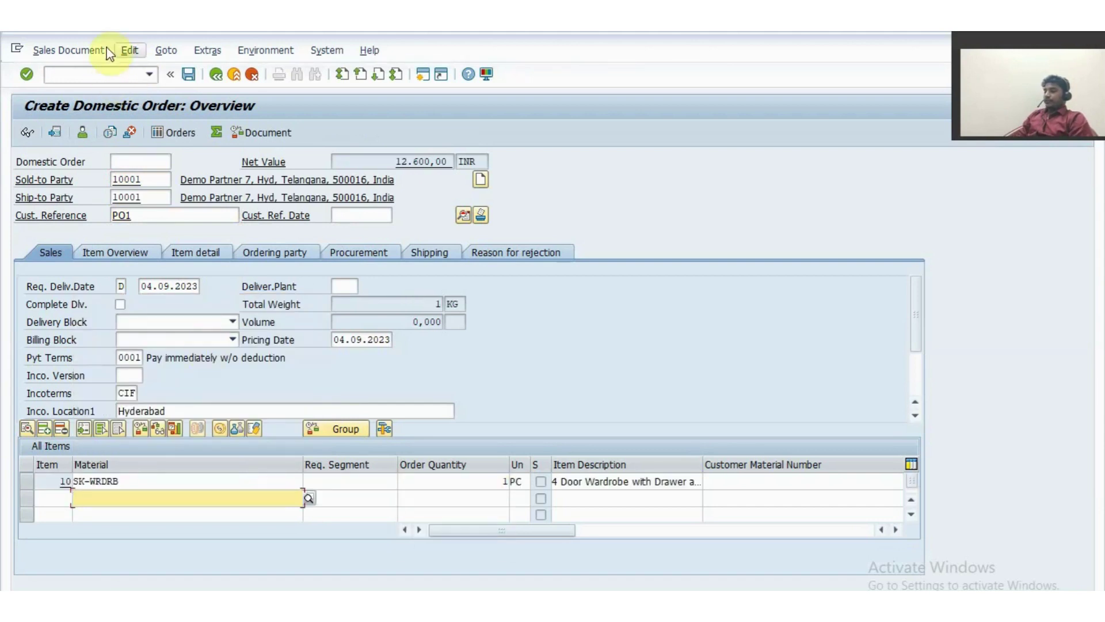
click(221, 427)
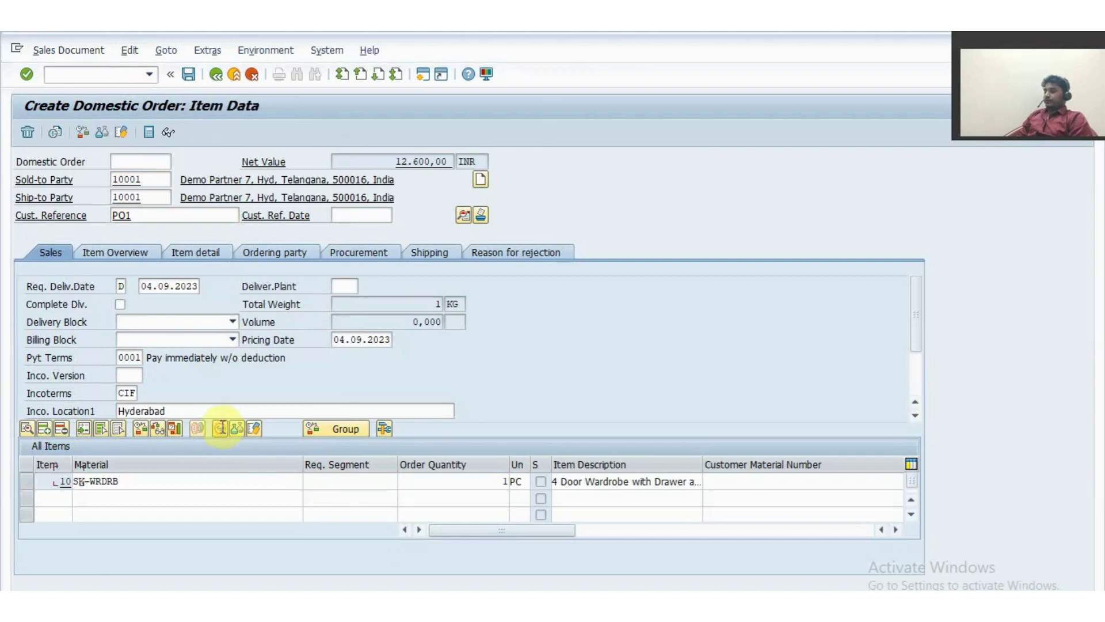
Check the price and GST conditions of the order item and start the outbound delivery for the order
click(183, 373)
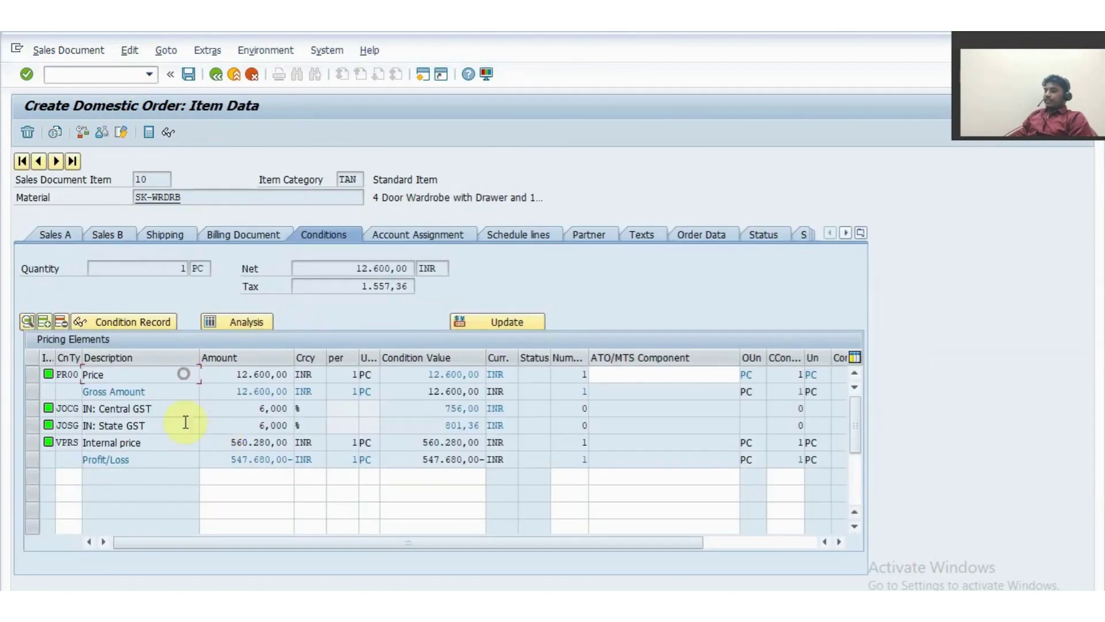
click(184, 426)
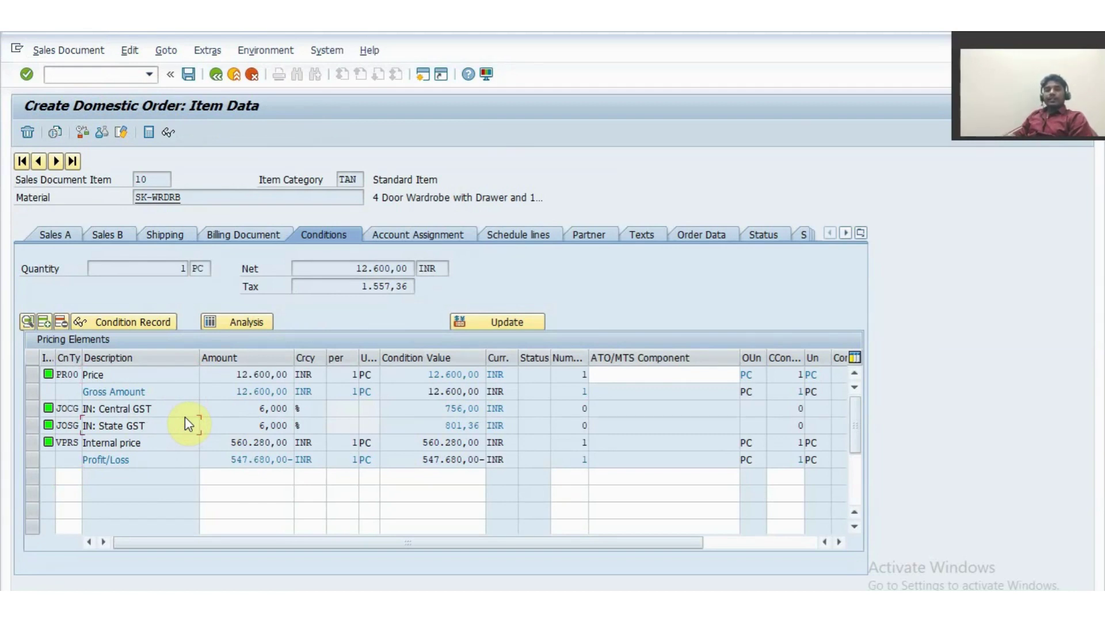
click(65, 50)
click(115, 212)
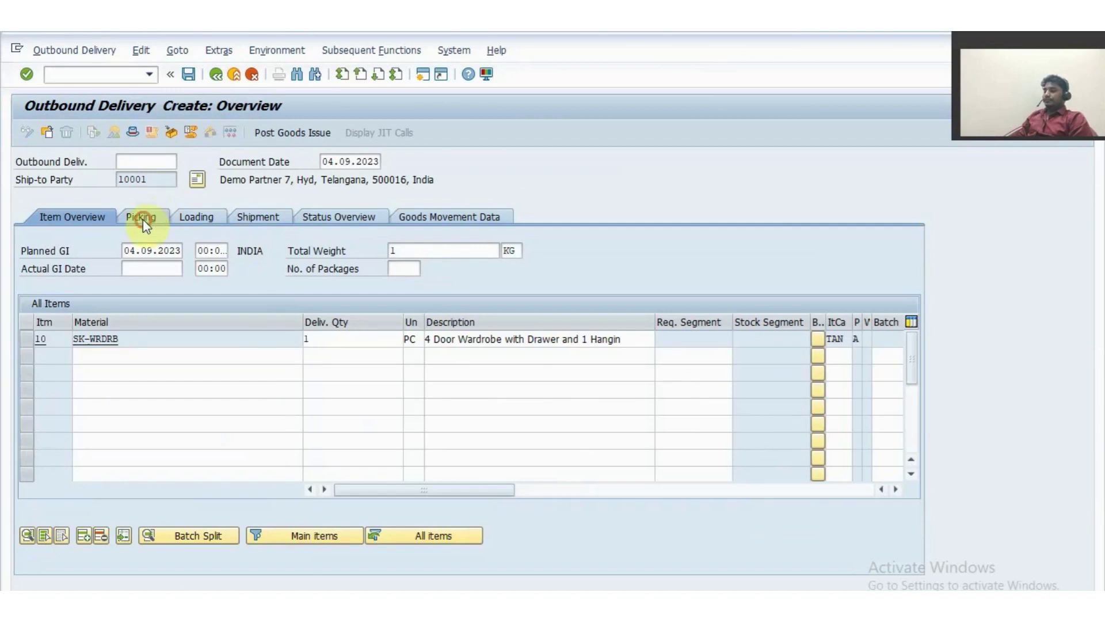
Set storage location 1501 and picked quantity 1 for the delivery's SK-WRDRB item and post the goods issue
click(138, 217)
click(344, 339)
text(1501)
key(Tab)
key(Tab)
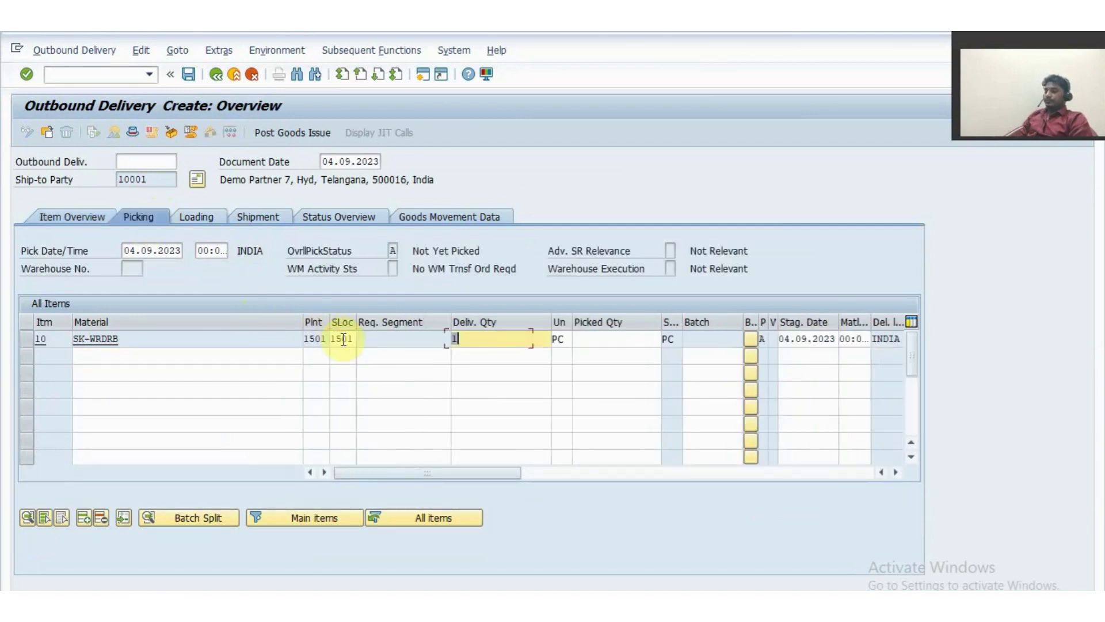
key(Tab)
text(1)
key(Return)
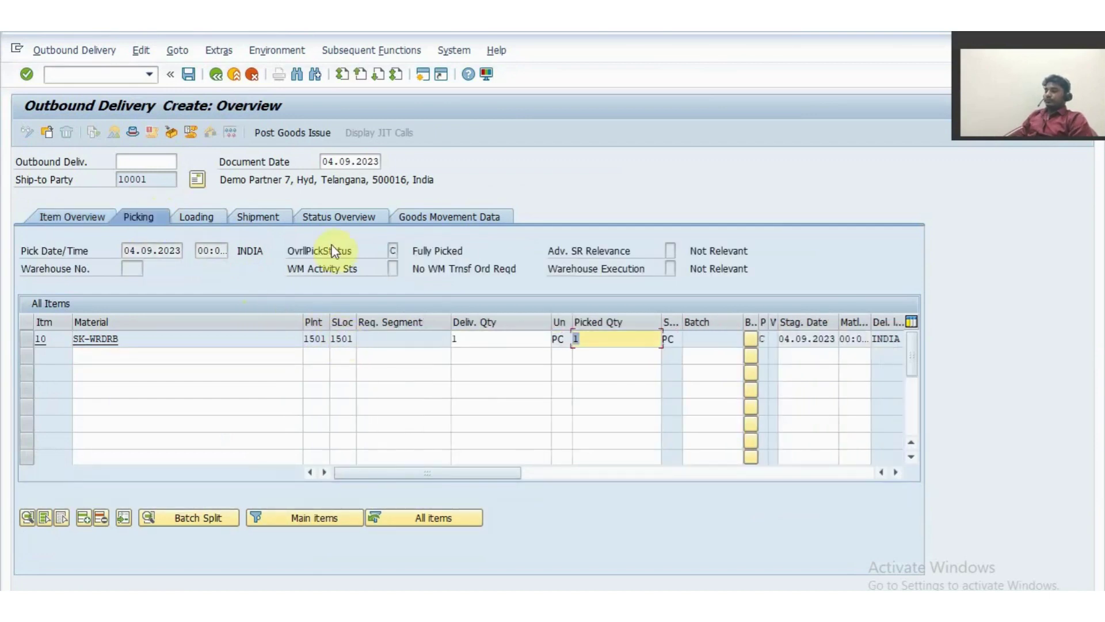
click(295, 135)
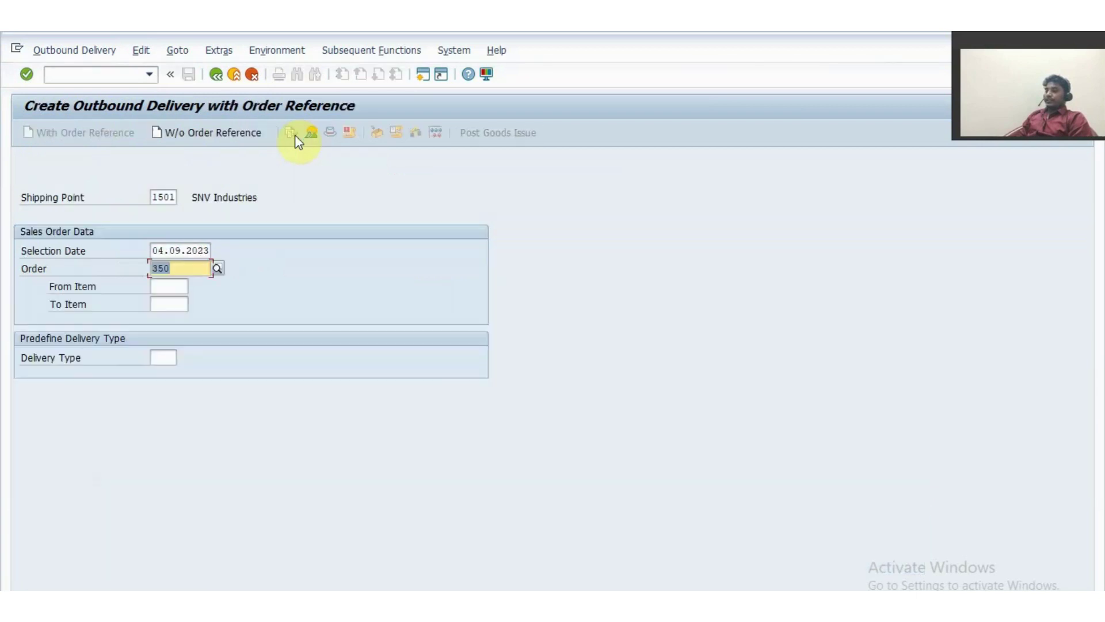
Create and save the F2 invoice for the delivery with transaction VF01, and return to SAP Easy Access
click(102, 75)
text(/nvl03n)
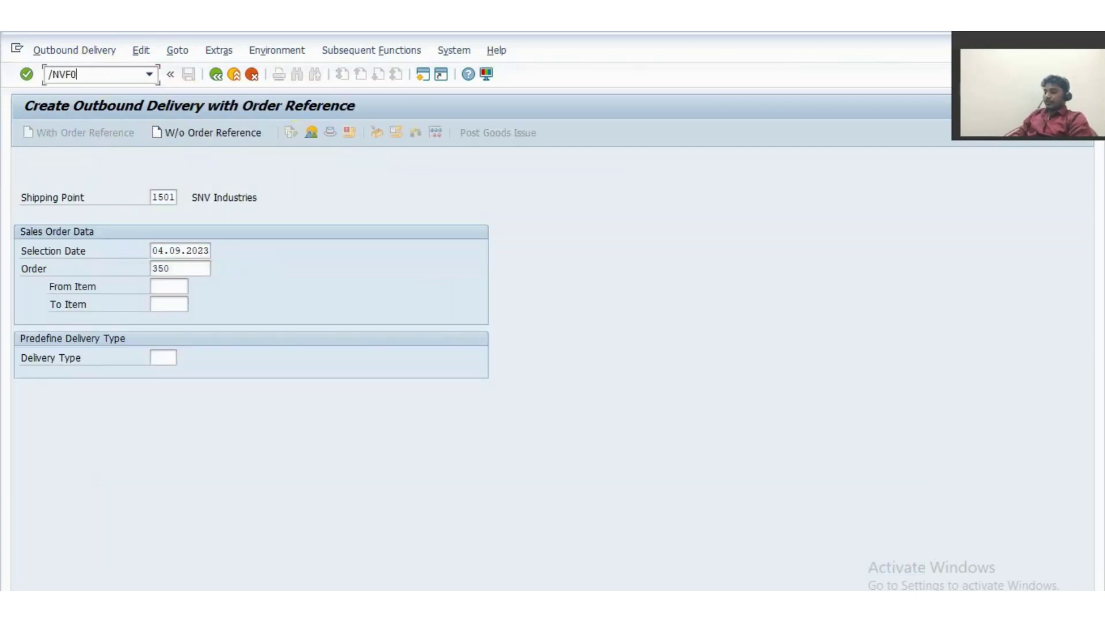
key(Return)
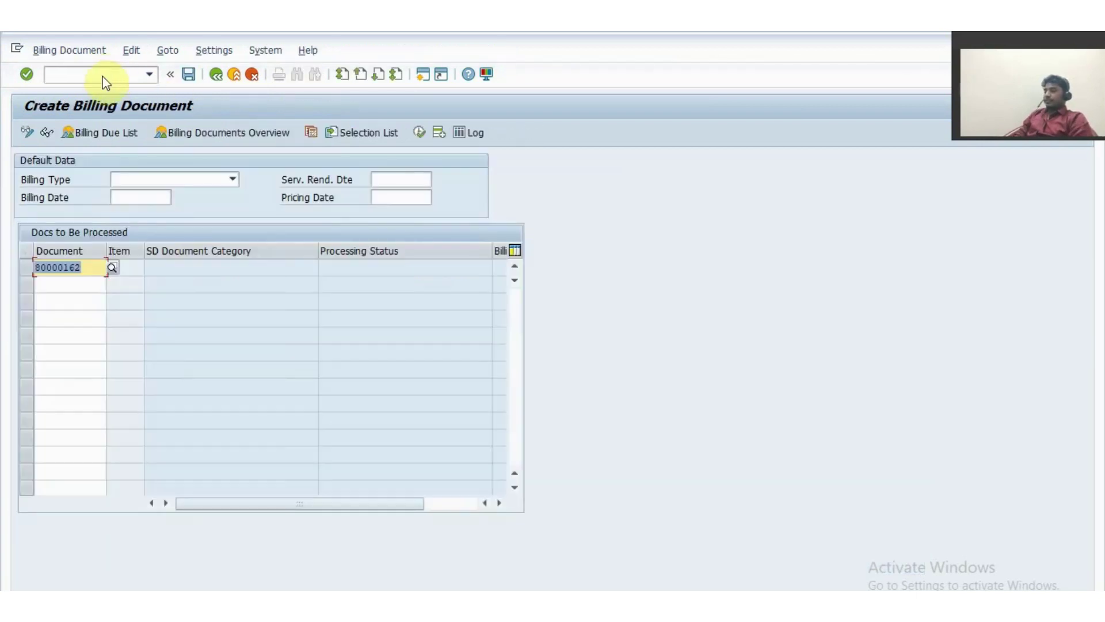
key(Return)
key(ctrl+s)
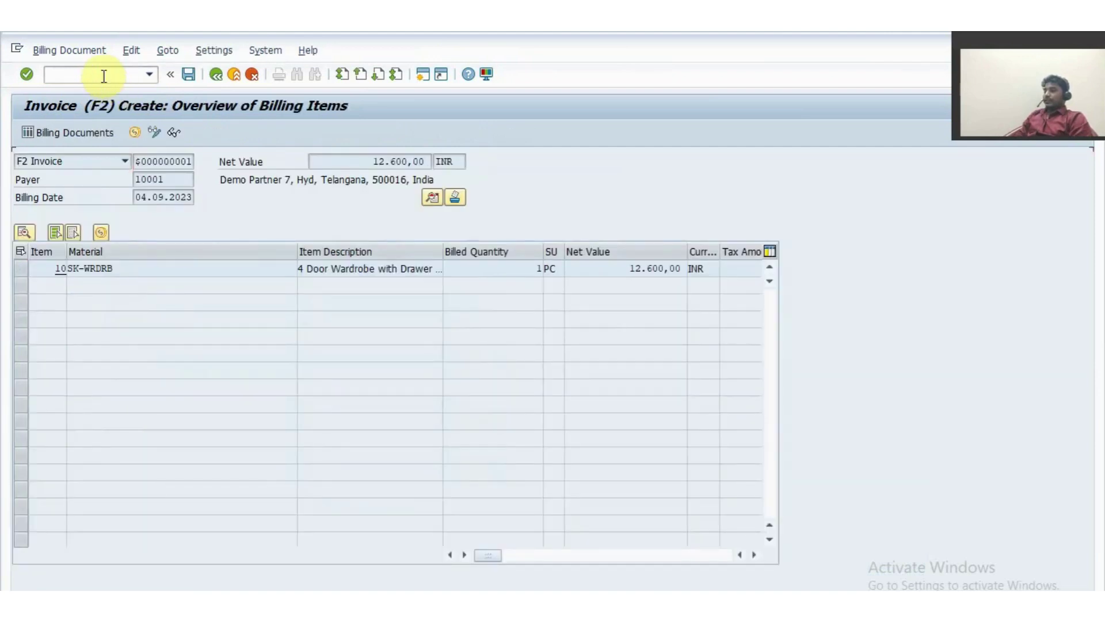
key(F3)
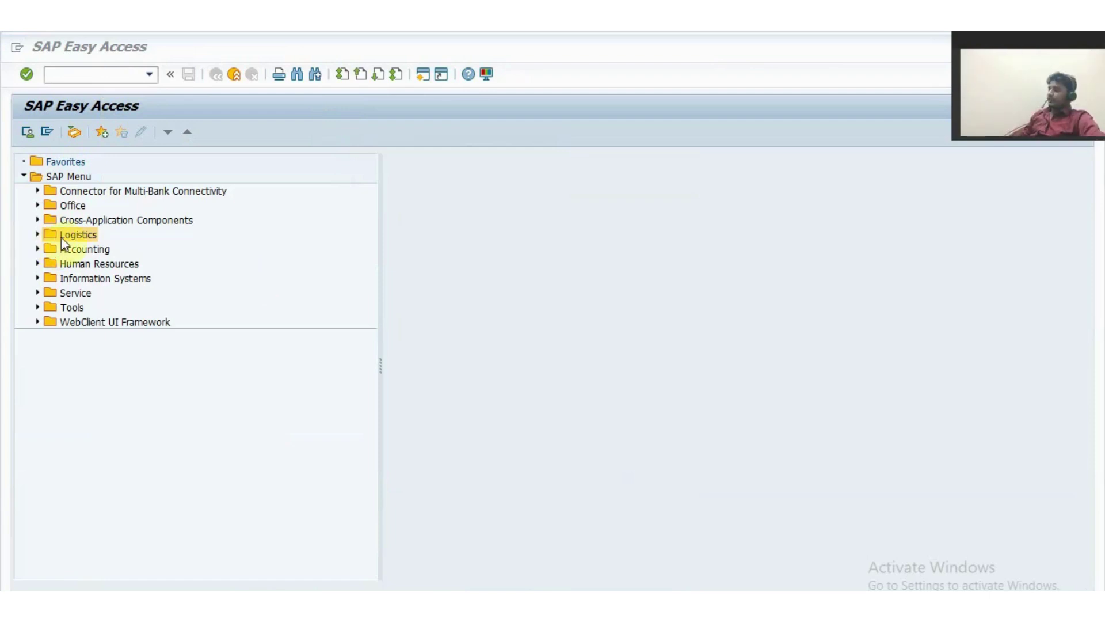
Expand Logistics, Settlement Management and Condition Contract Management in the SAP Easy Access tree, and select Settlement
click(41, 232)
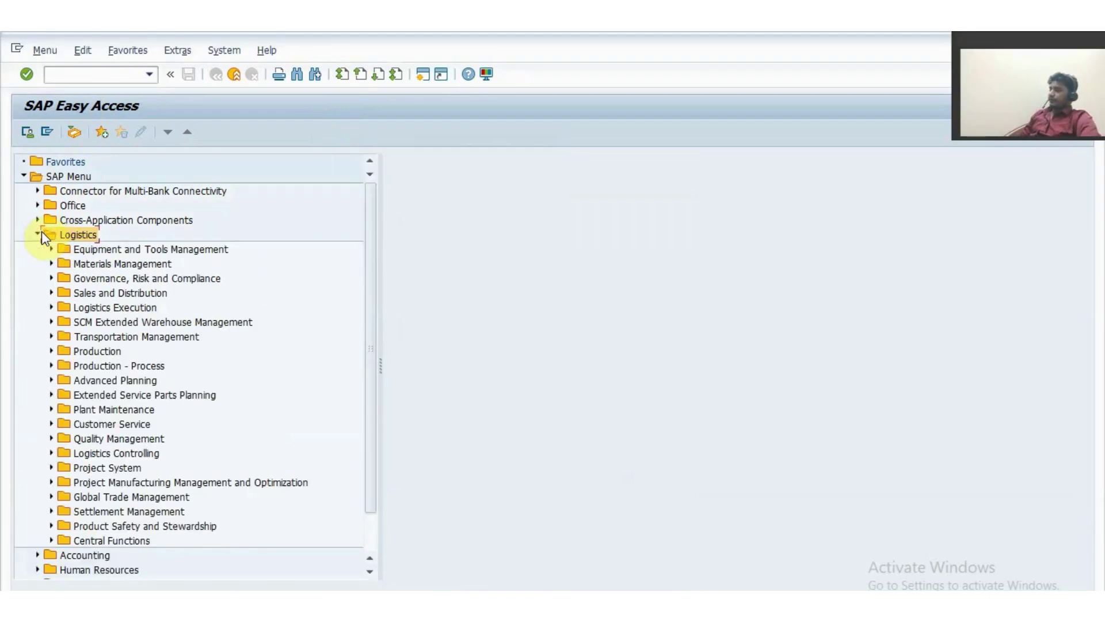
click(93, 508)
double_click(93, 510)
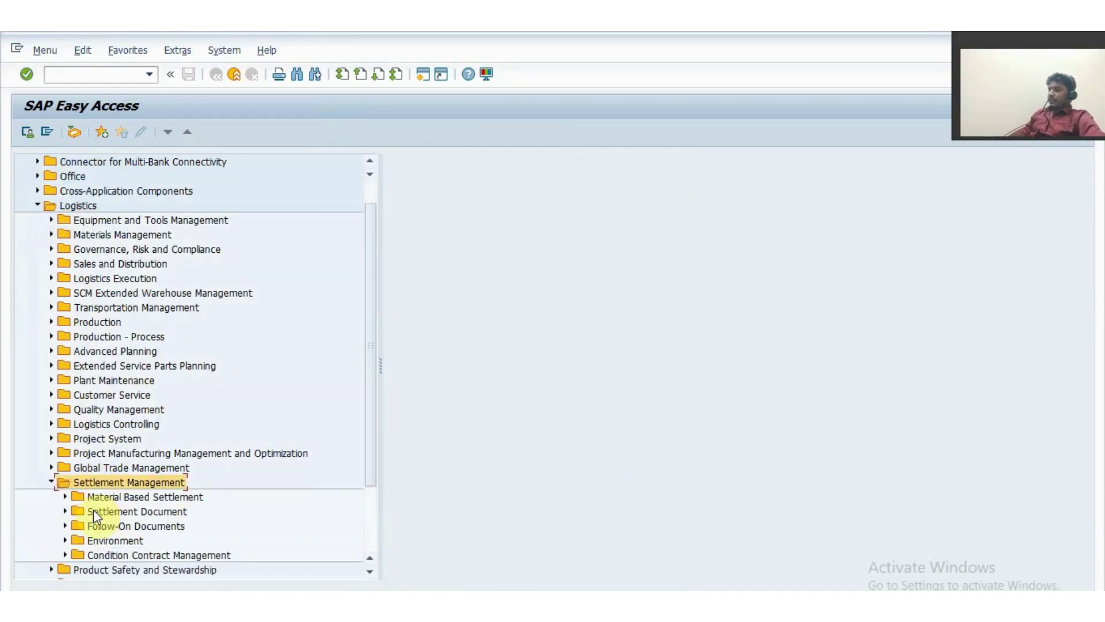
key(Down)
key(Down)
key(Down)
key(Down)
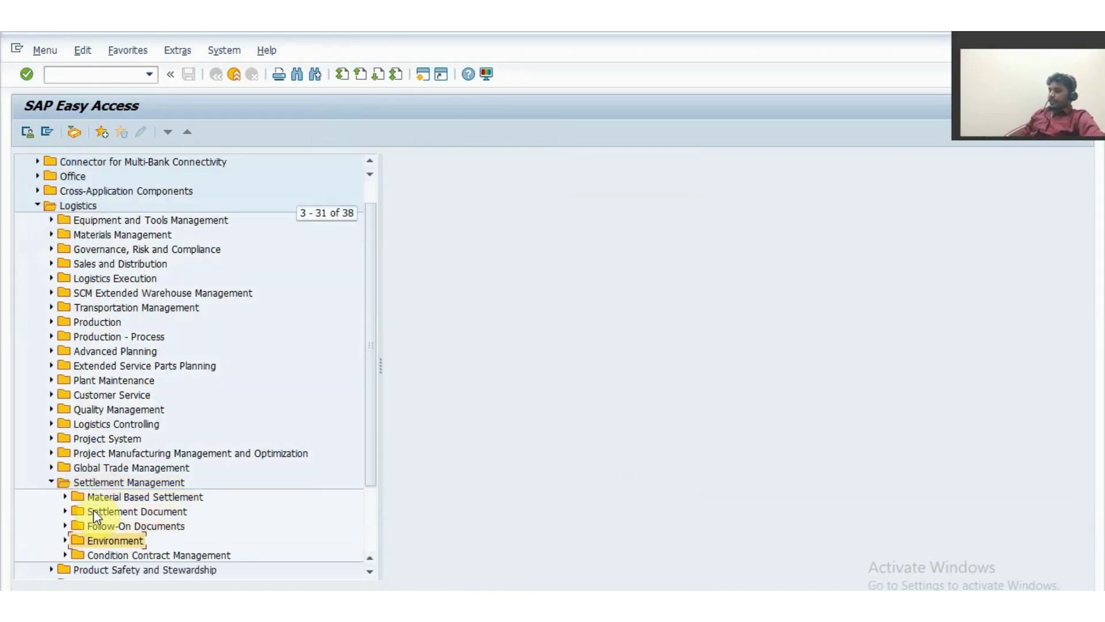
click(143, 556)
double_click(142, 556)
key(Down)
click(143, 556)
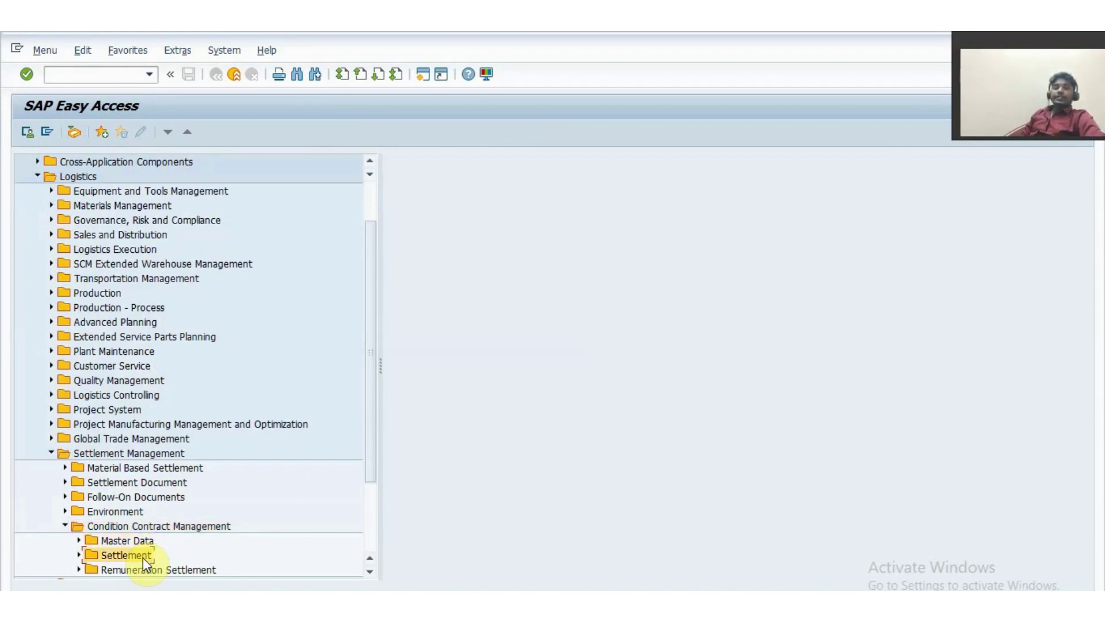
Expand the Settlement folder and its Customer subfolder, and go through the customer settlement transactions
double_click(143, 556)
key(Down)
key(Down)
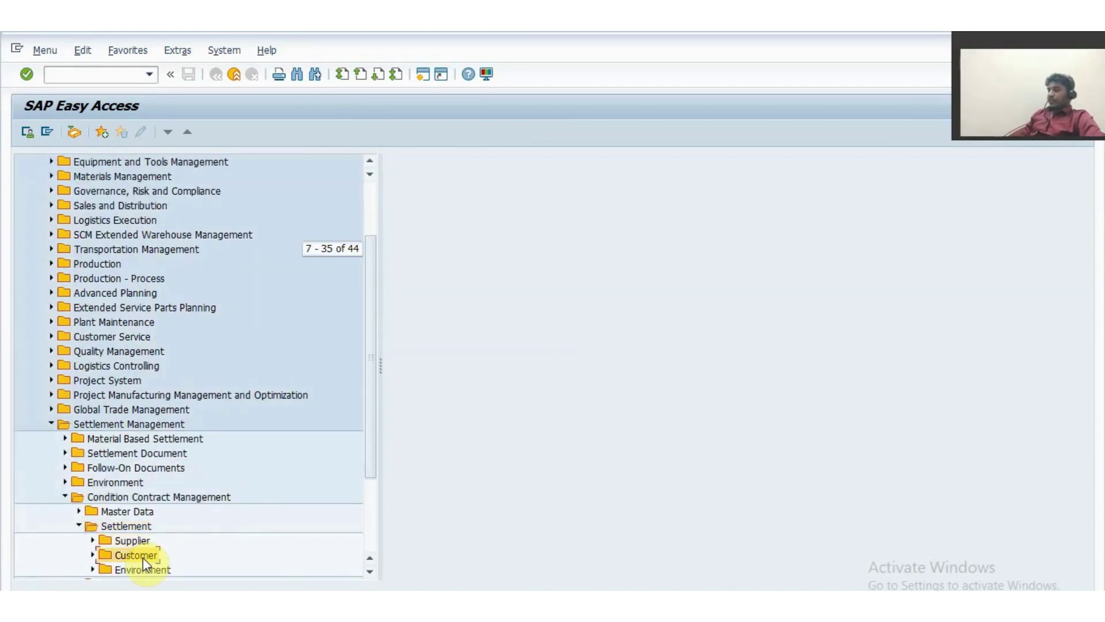
double_click(142, 556)
key(Down)
key(Down)
key(Down)
key(Down)
key(Down)
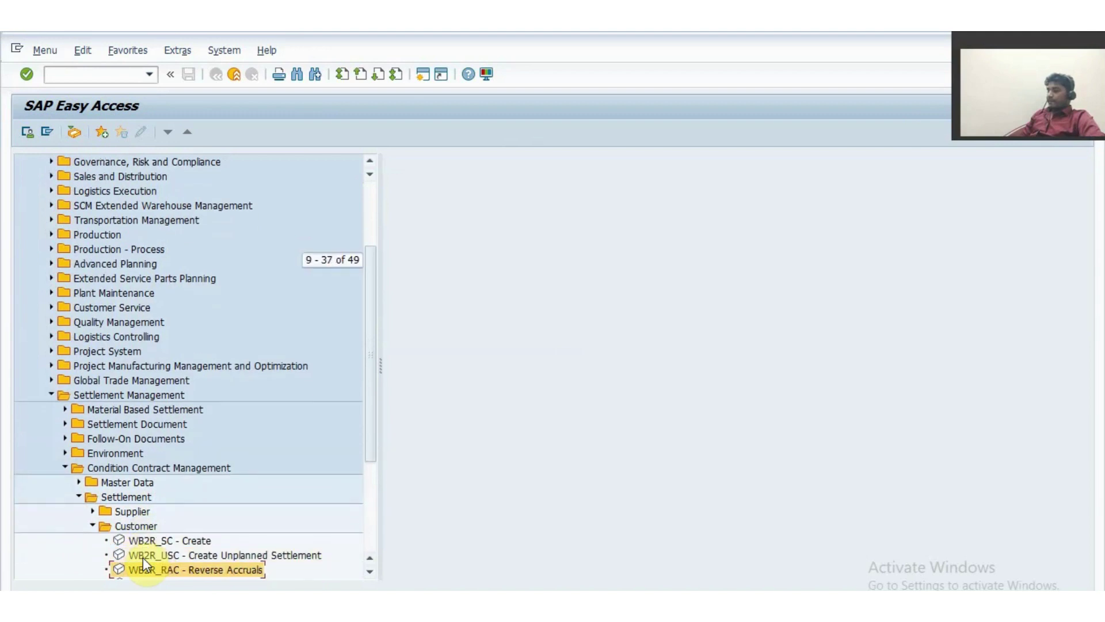
key(Down)
key(Down)
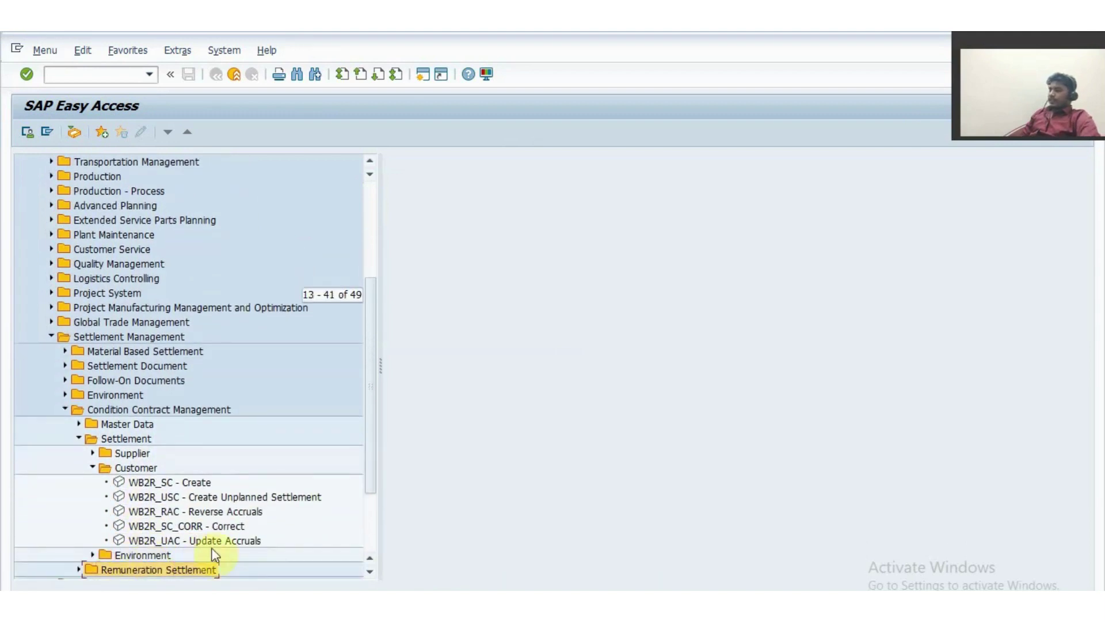
Expand the Reporting folder in the settlement Environment and open the Business Volume report WB2R_BUSVOL
double_click(144, 552)
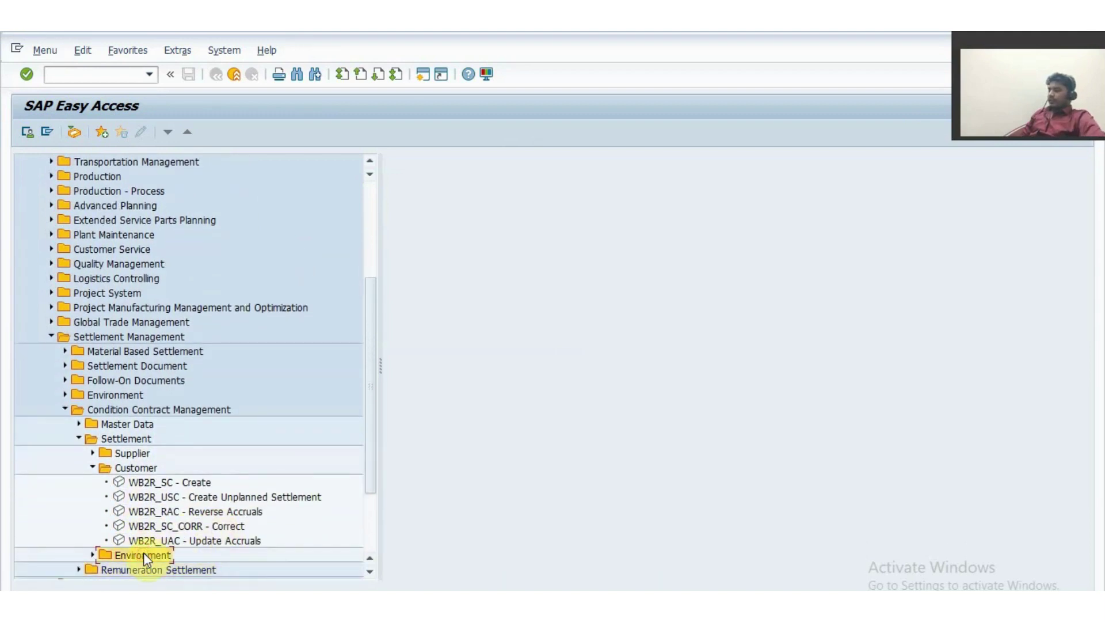
key(Down)
key(Down)
key(Down)
key(Down)
key(Up)
key(Up)
key(Up)
key(Right)
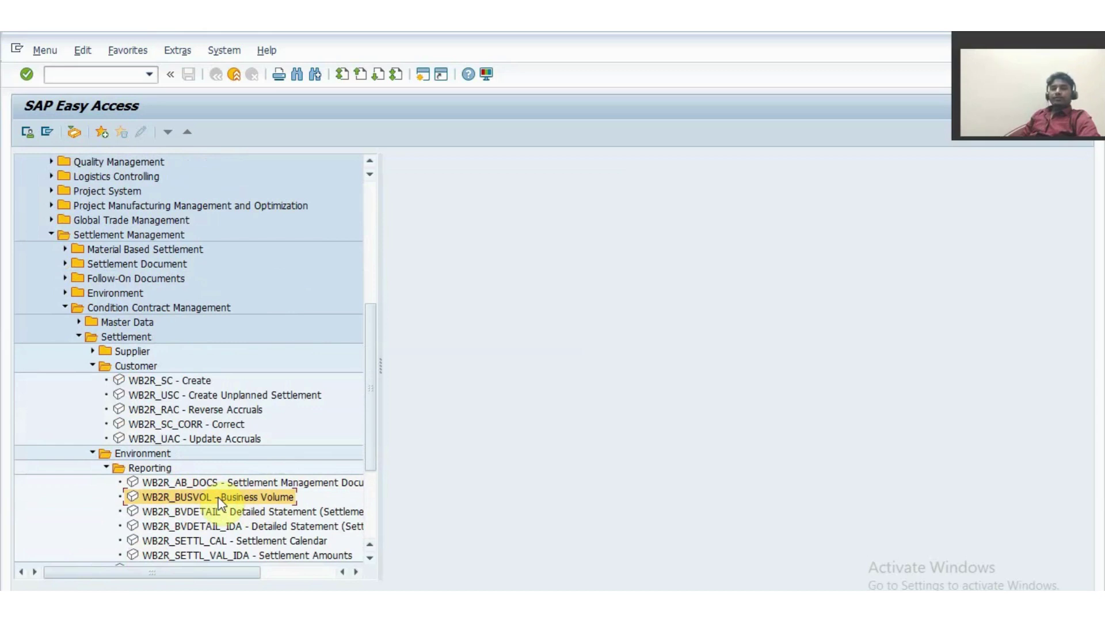
double_click(175, 499)
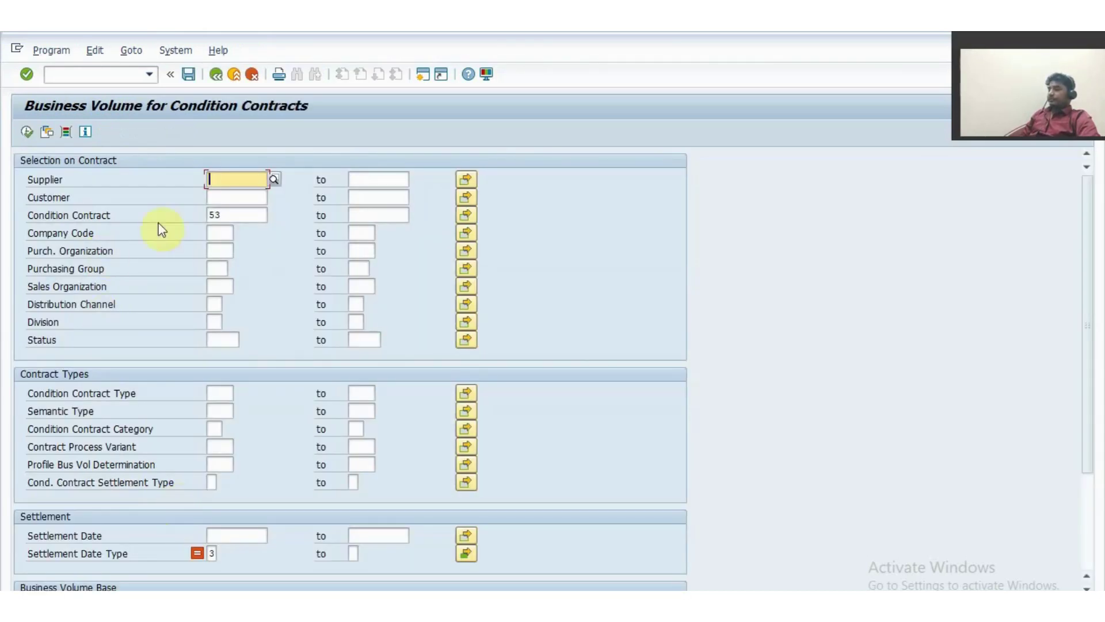
Run the business volume report for condition contract 53 and examine the rebate business volume of its partial and final settlements
click(234, 217)
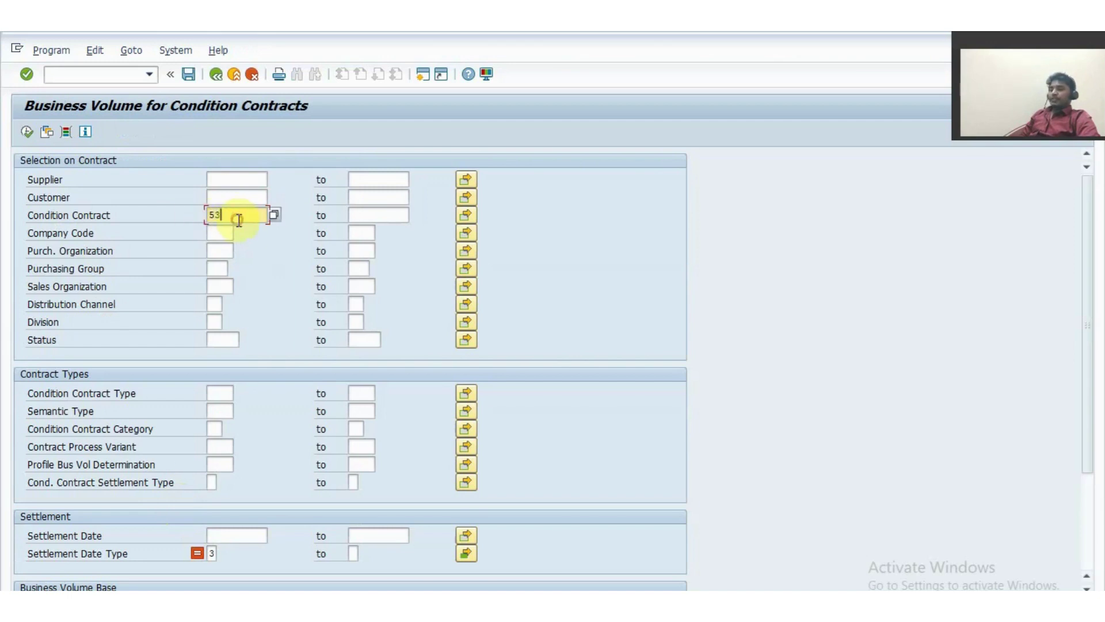
click(27, 132)
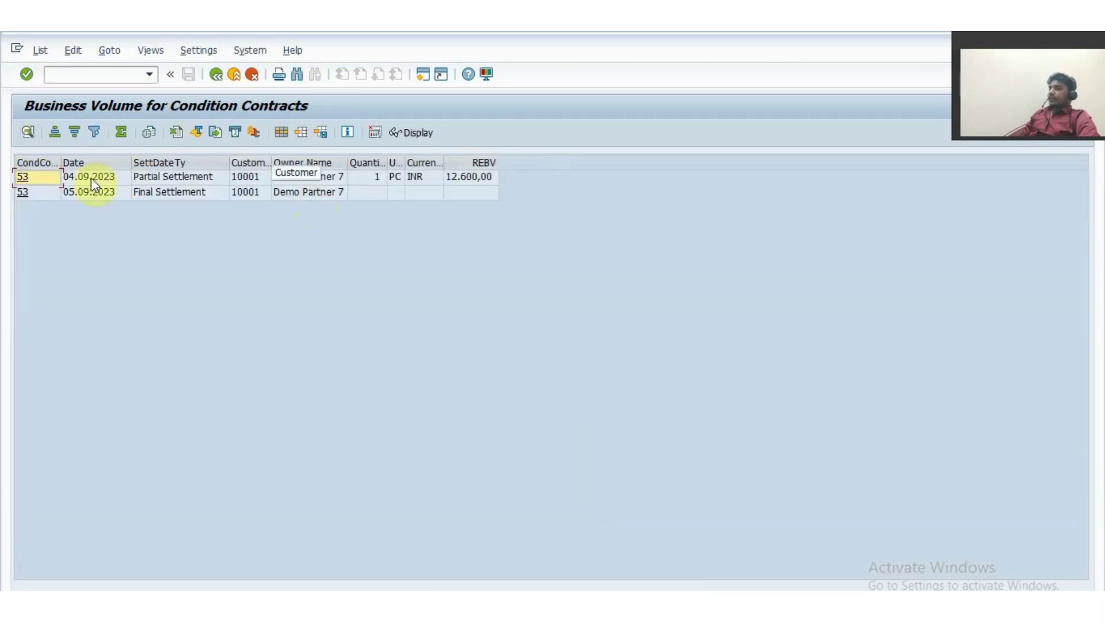
drag(61, 162, 107, 163)
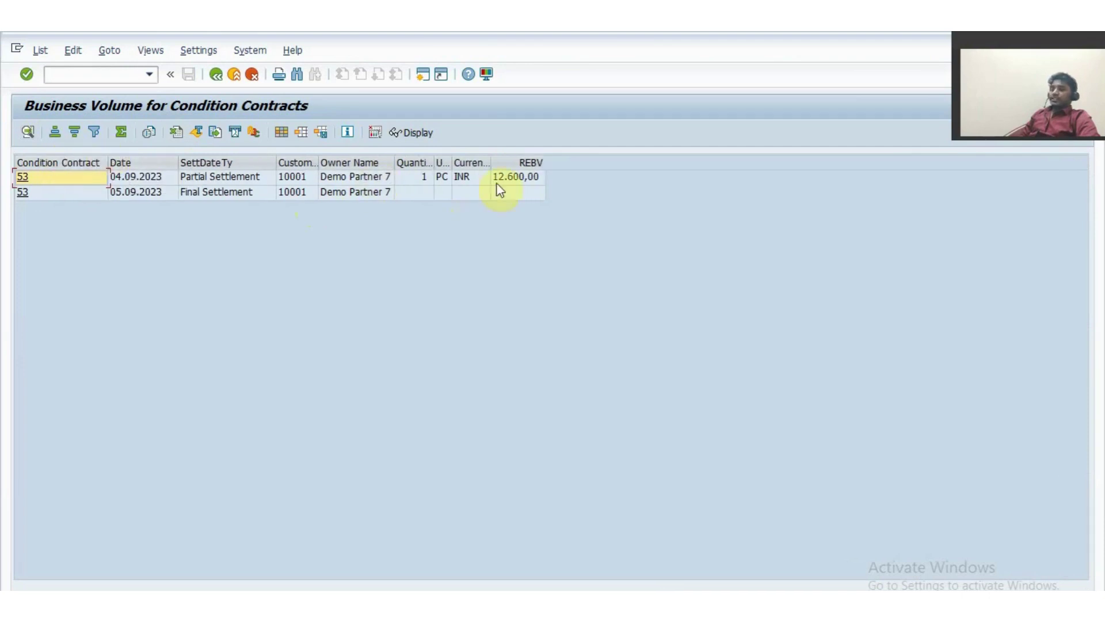
click(522, 176)
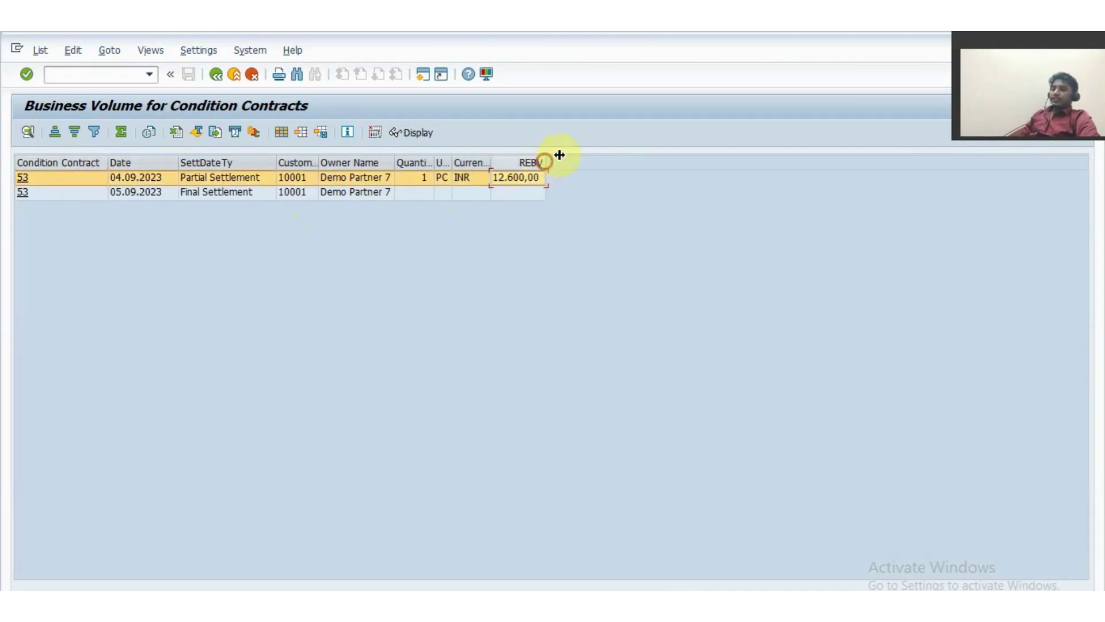
double_click(548, 162)
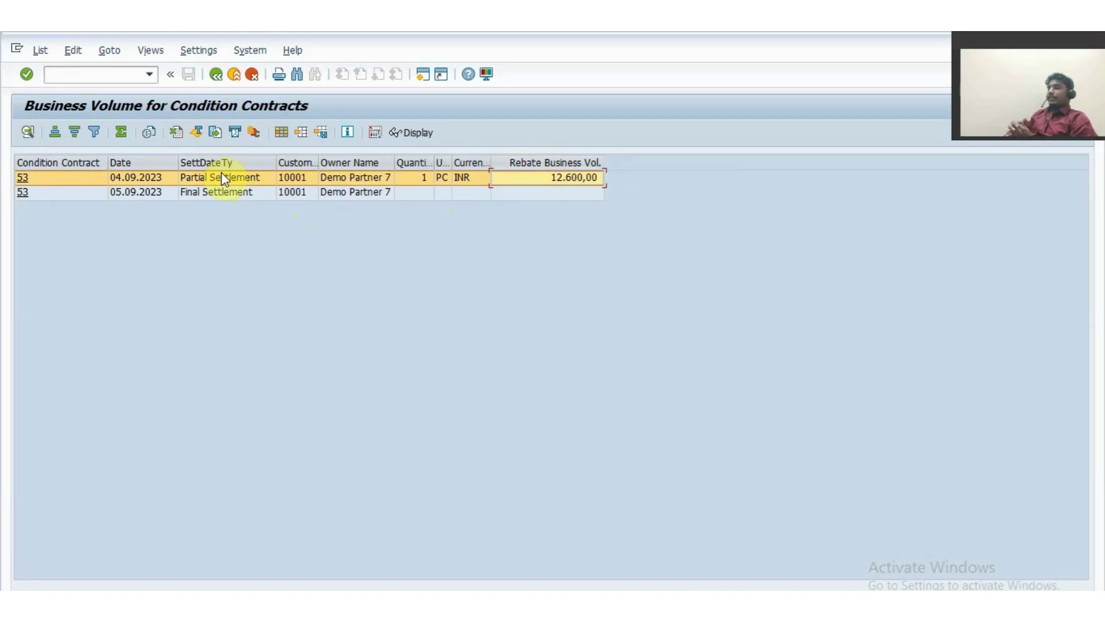
click(270, 193)
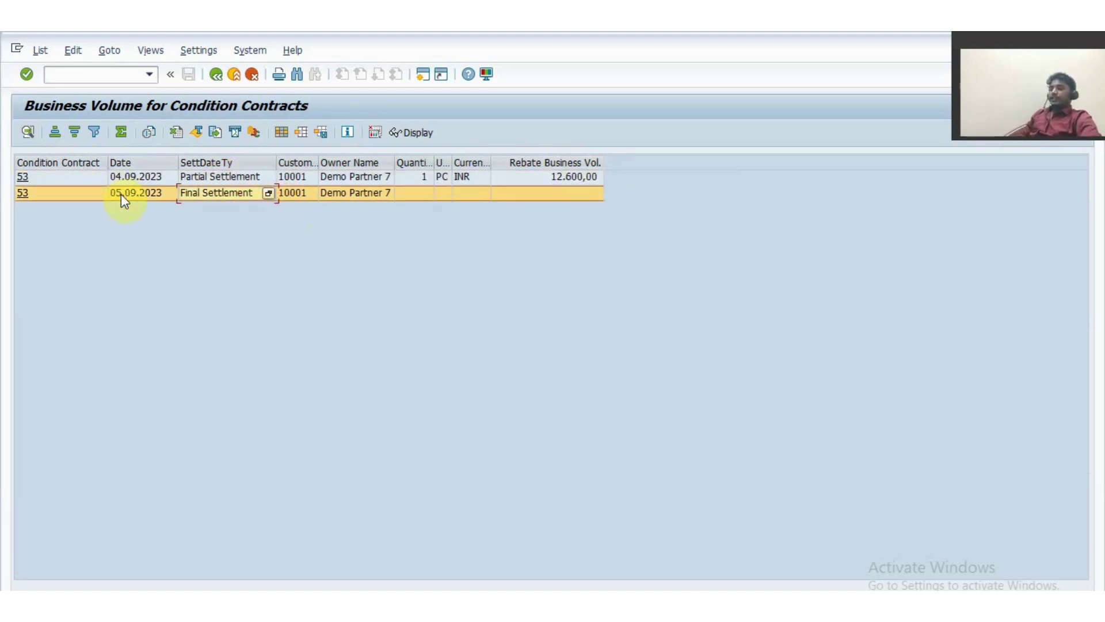
click(566, 196)
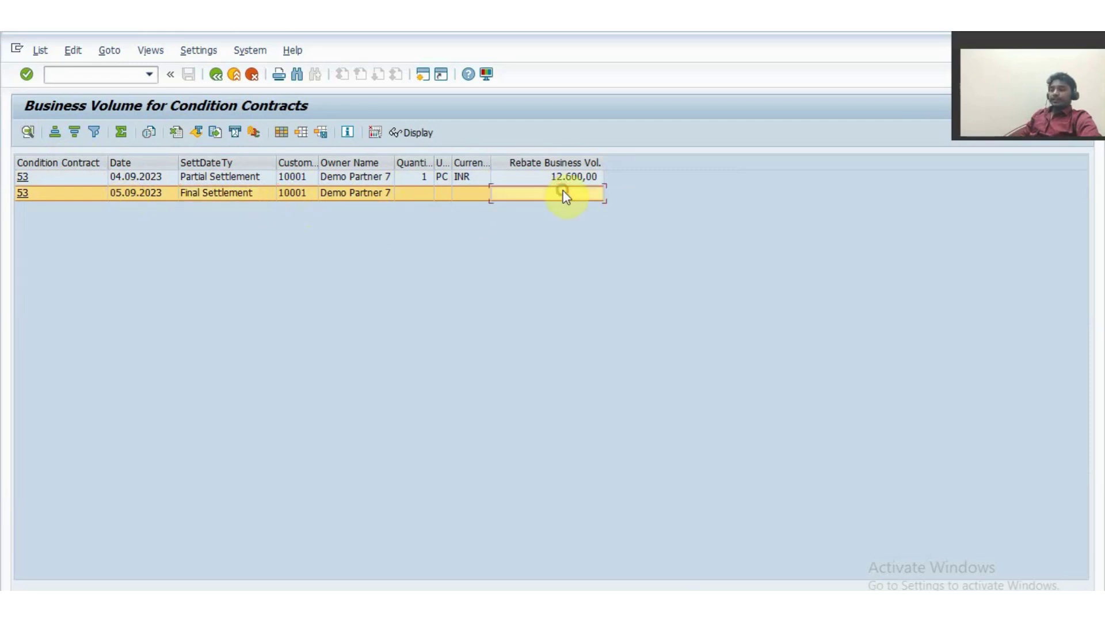
click(498, 161)
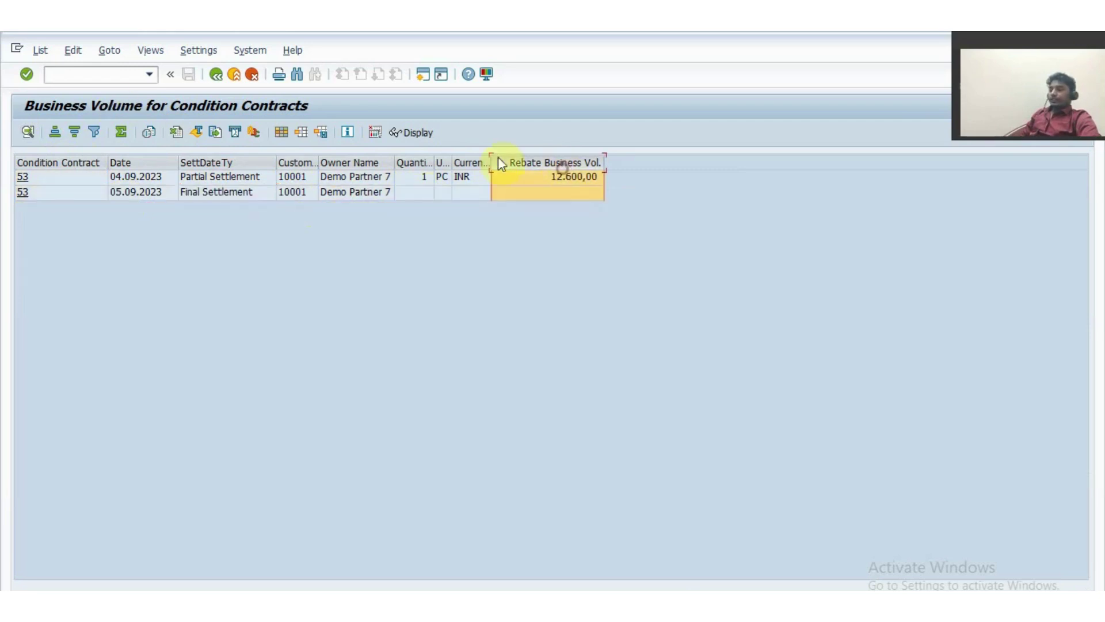
Start creating a second domestic sales order with transaction VA01, accepting the preset organizational data
click(116, 75)
text(/NVA)
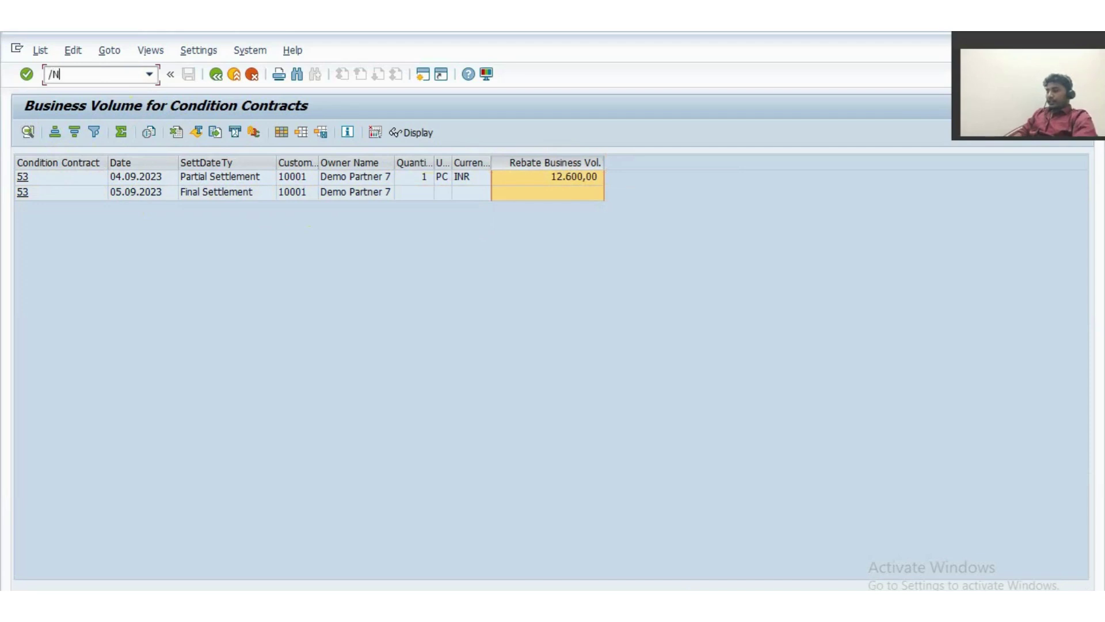
text(01)
key(Return)
key(Return)
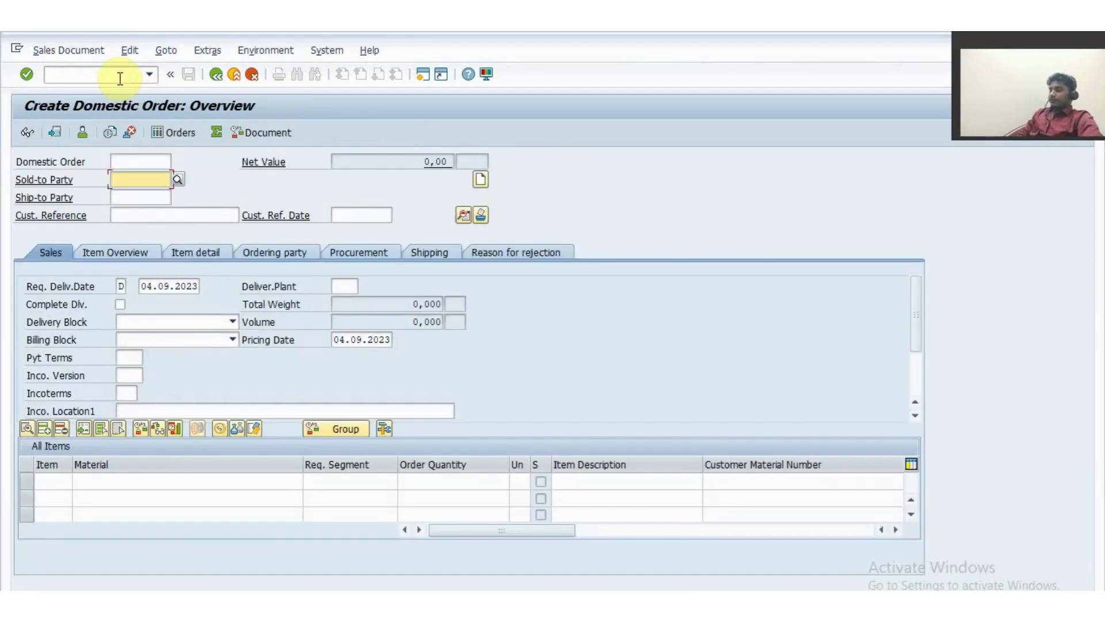
Enter the customer number as sold-to party and PO2 as customer reference in the order header
text(10001)
key(Tab)
key(Tab)
text(PO2)
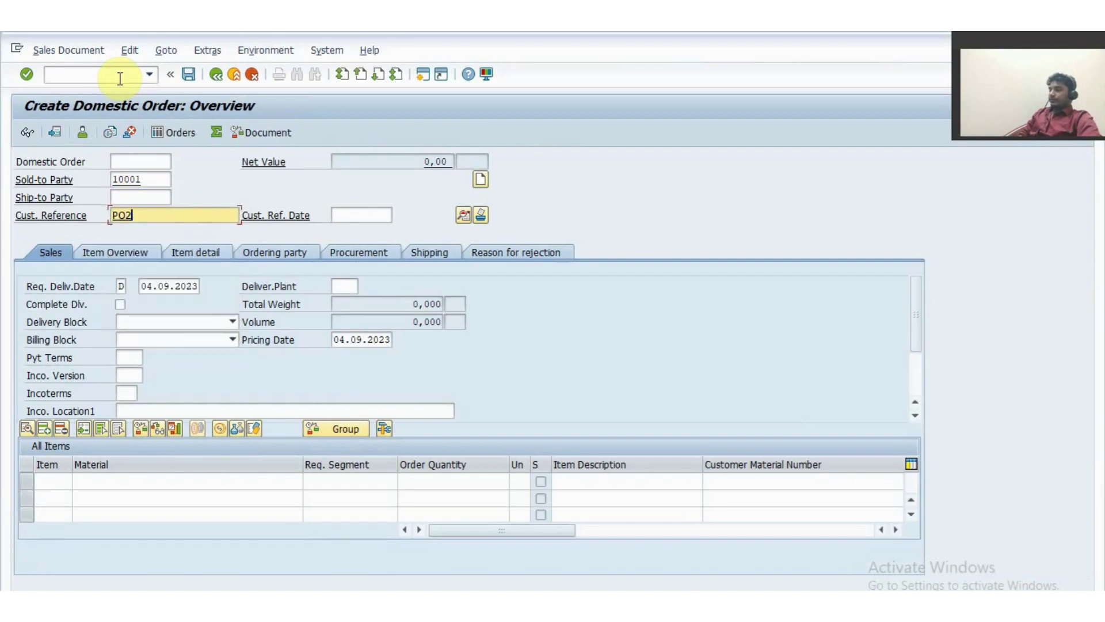
key(Return)
Add material SK-WRDRB with order quantity 1 to the second order
text(SK-WRDRB)
key(Tab)
text(1)
key(Return)
Start the outbound delivery directly from the second sales order
key(alt+s)
key(Down)
key(Down)
key(Down)
key(Down)
key(Down)
key(Down)
key(Down)
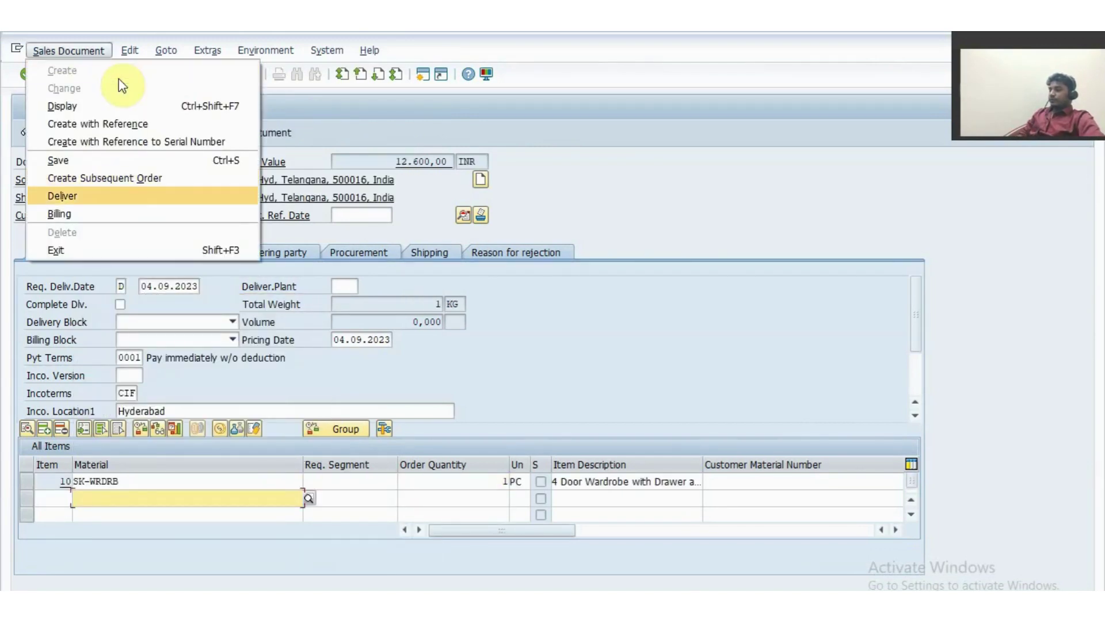
key(Return)
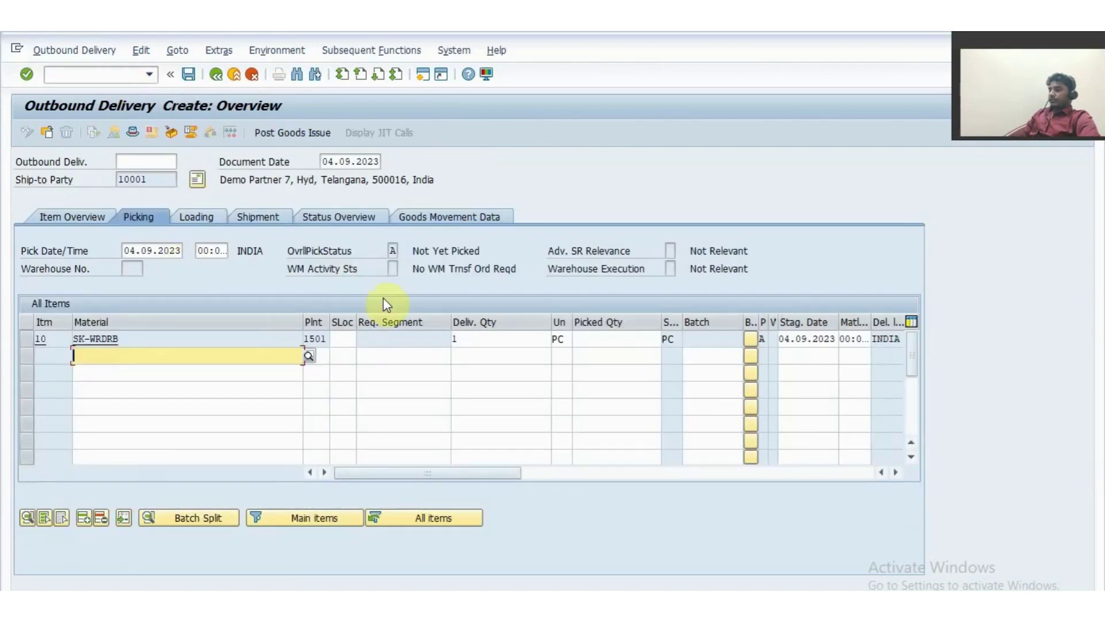
Assign storage location 1501 and picked quantity 1 to the second delivery's item and post its goods issue
click(347, 337)
text(1501)
key(Tab)
key(Tab)
text(1)
key(Return)
click(300, 133)
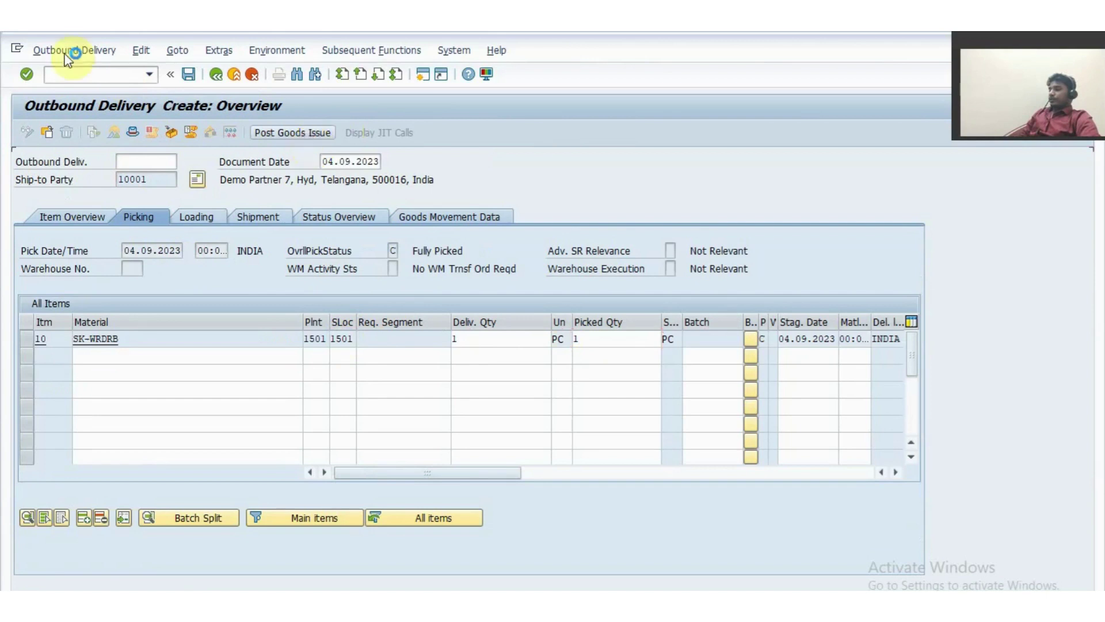
Start an F2 invoice for the second delivery with transaction VF01 and open its header data
click(85, 76)
text(/nvf01)
key(Return)
key(Return)
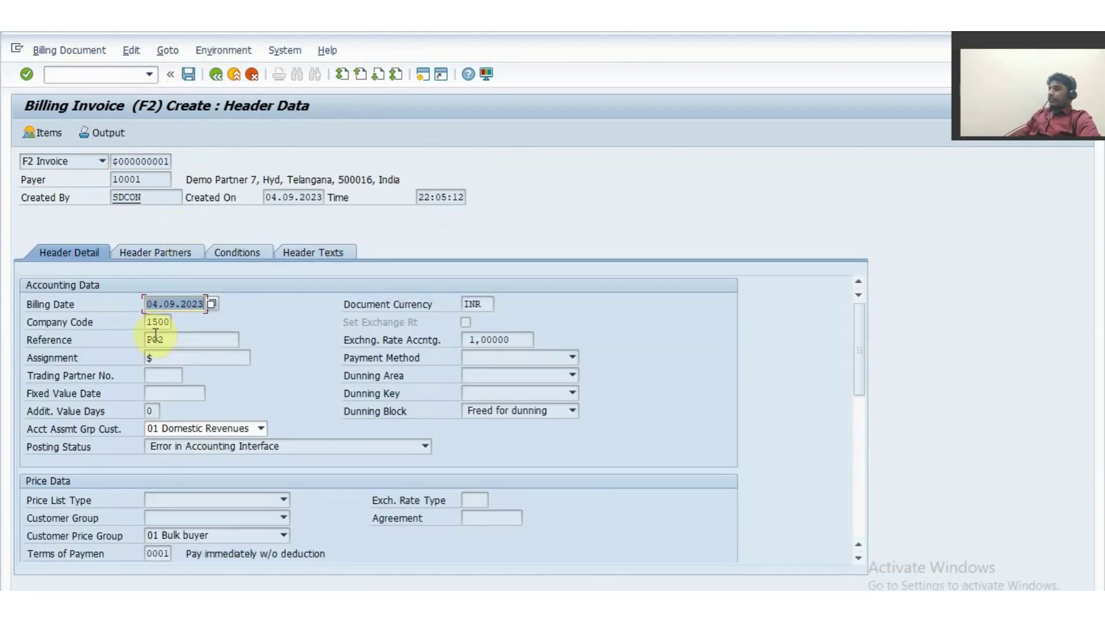
Set the invoice's billing date to 05.09.2023 and save the billing document
click(160, 305)
key(BackSpace)
text(5)
double_click(162, 308)
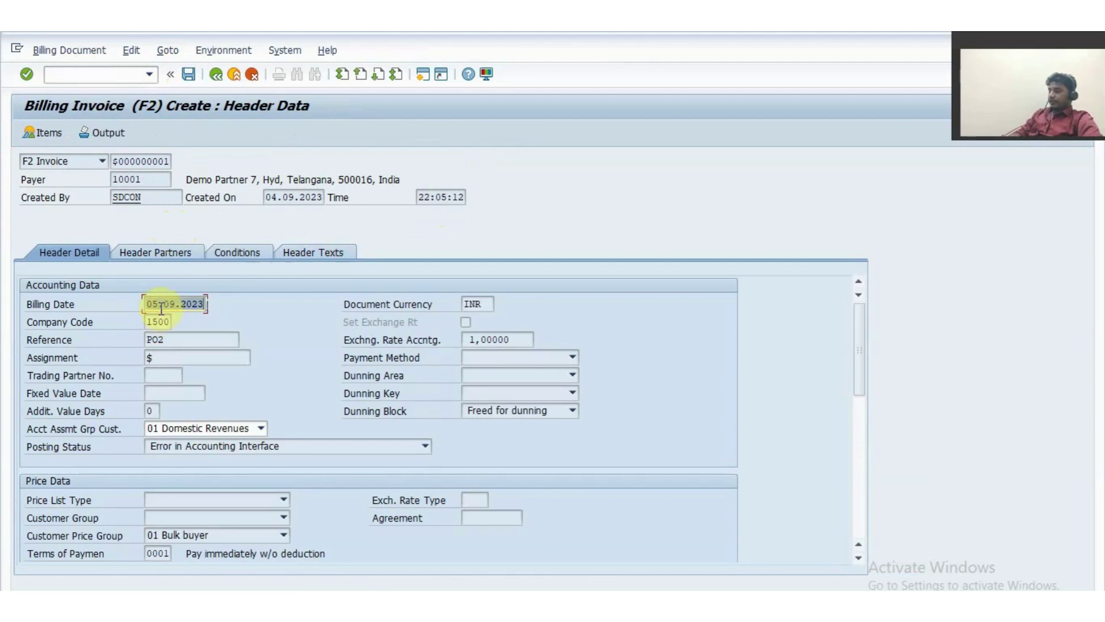
click(189, 75)
Run the business volume report with transaction WB2R_BUSVOL for condition contract 53
click(103, 74)
text(/N)
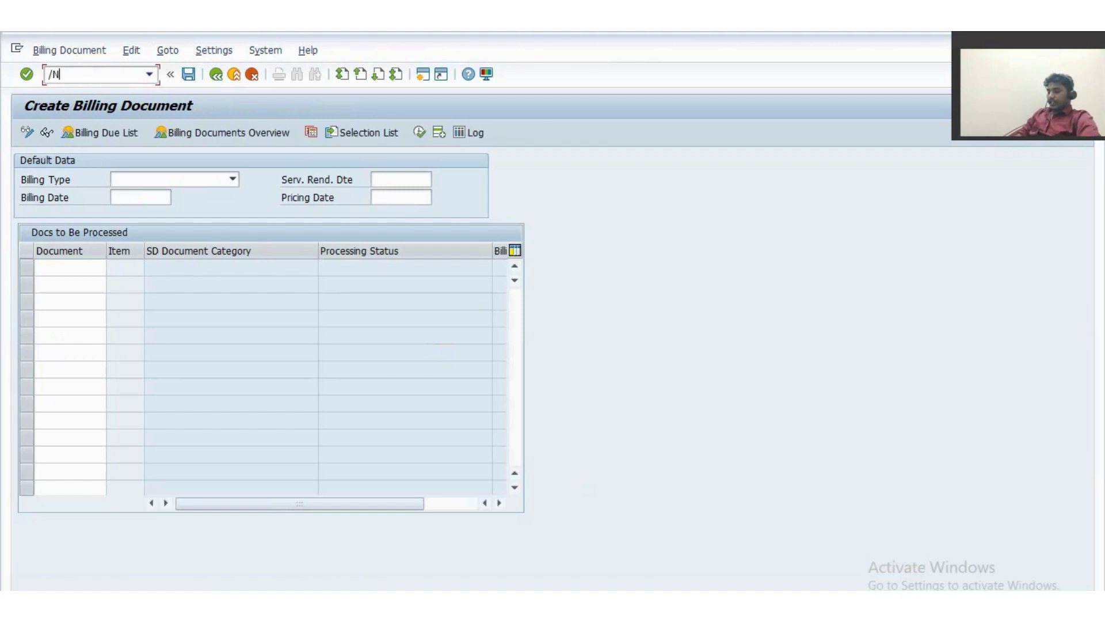
text(WB2R_BUSV)
key(Return)
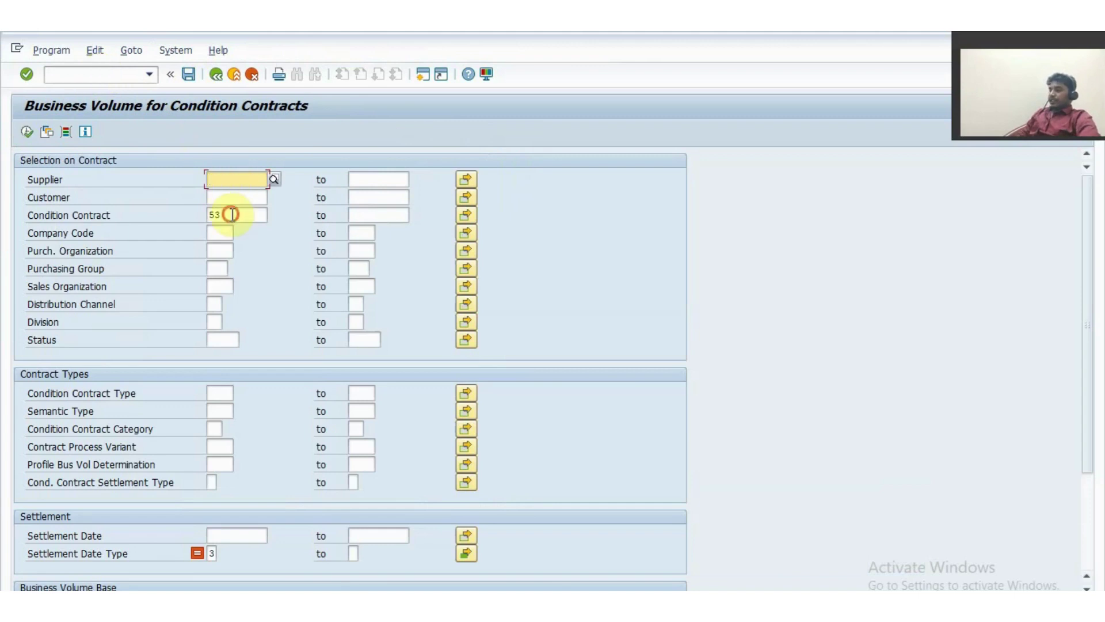
double_click(229, 214)
click(89, 215)
click(27, 132)
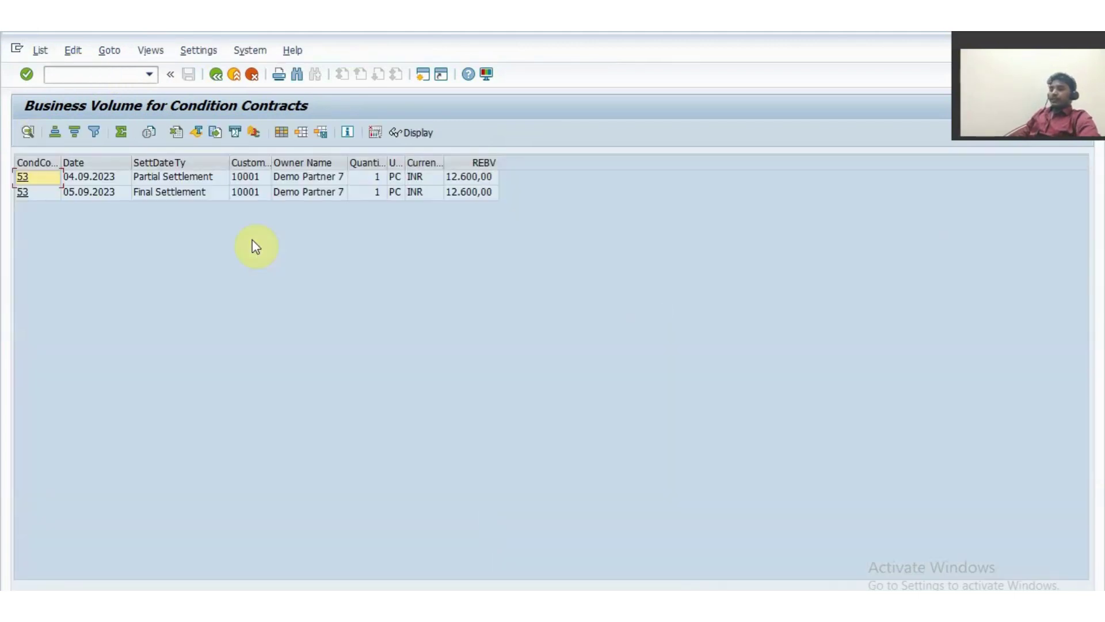
Examine the dates and rebate business volume of contract 53's partial and final settlement rows
click(289, 194)
click(475, 198)
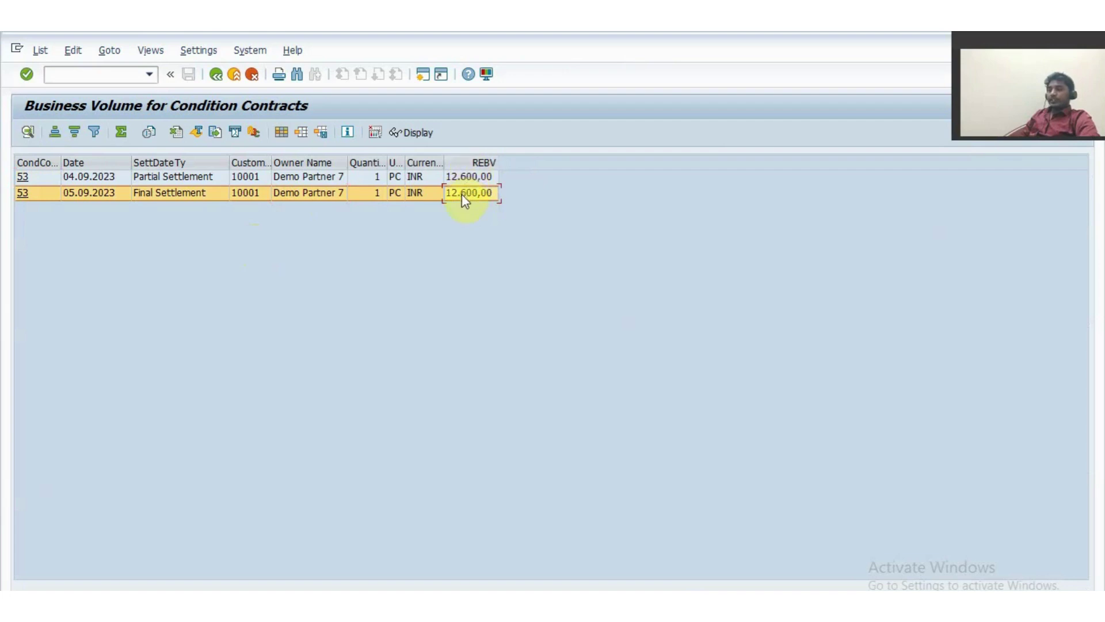
click(469, 176)
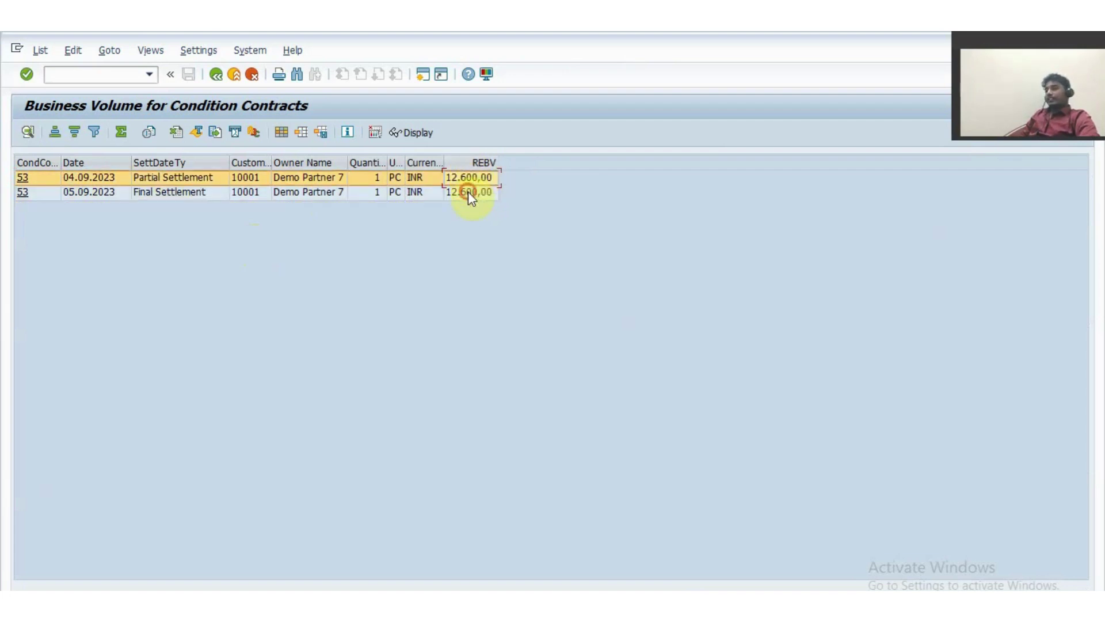
click(470, 195)
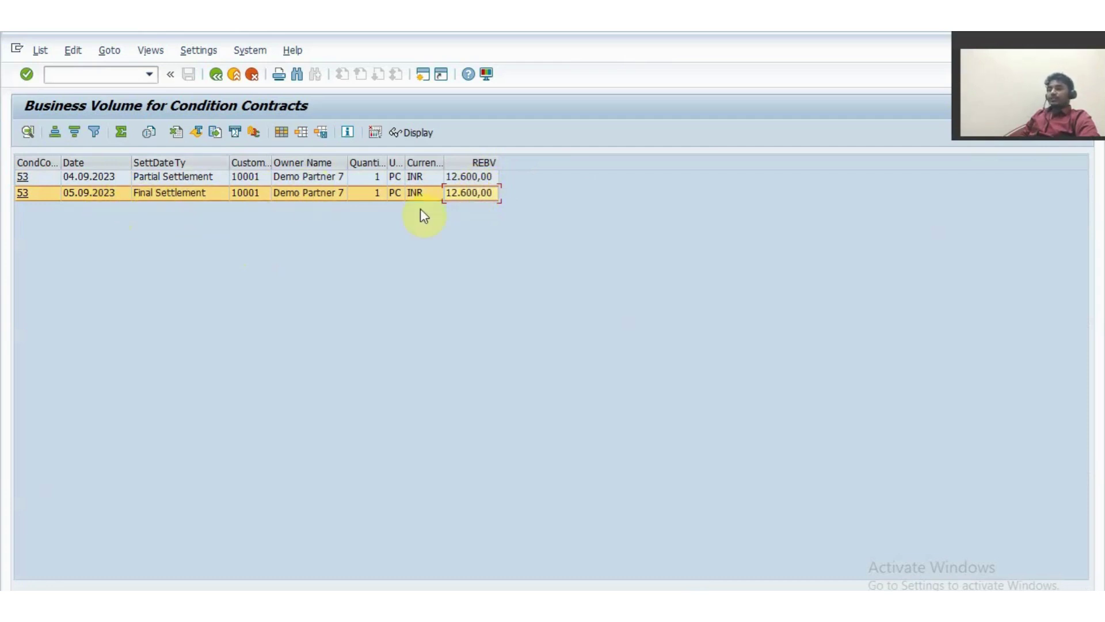
click(110, 193)
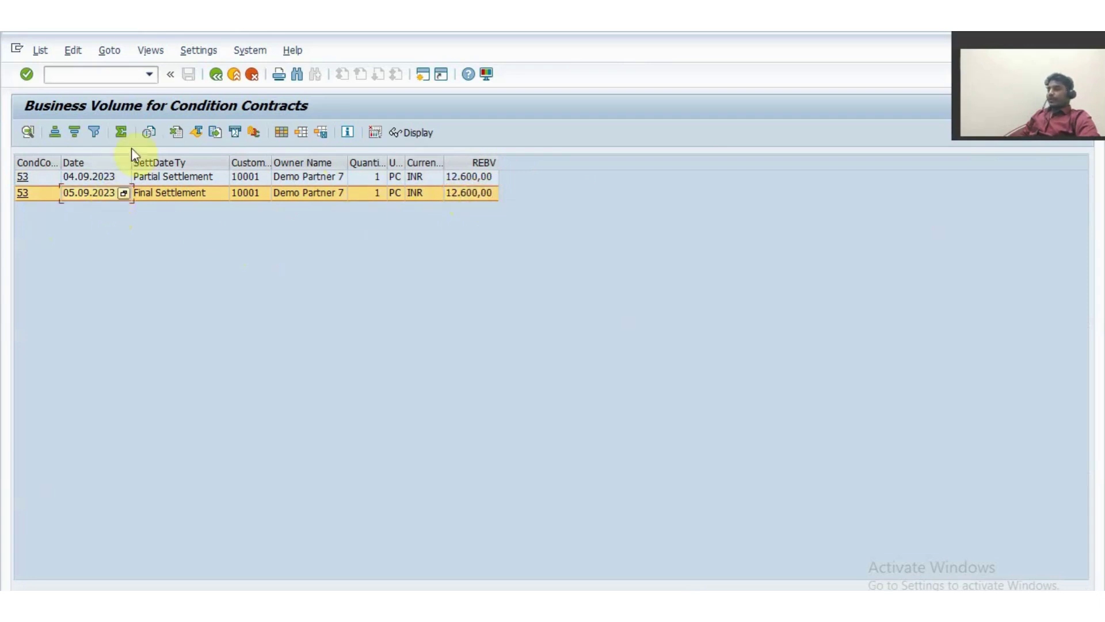
click(98, 177)
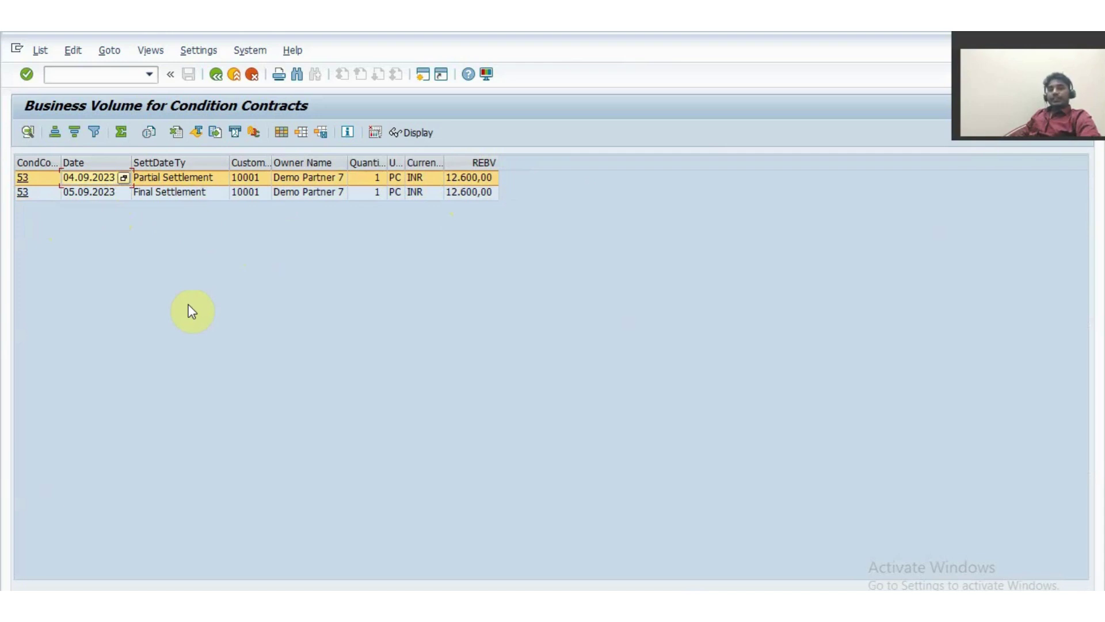
click(124, 73)
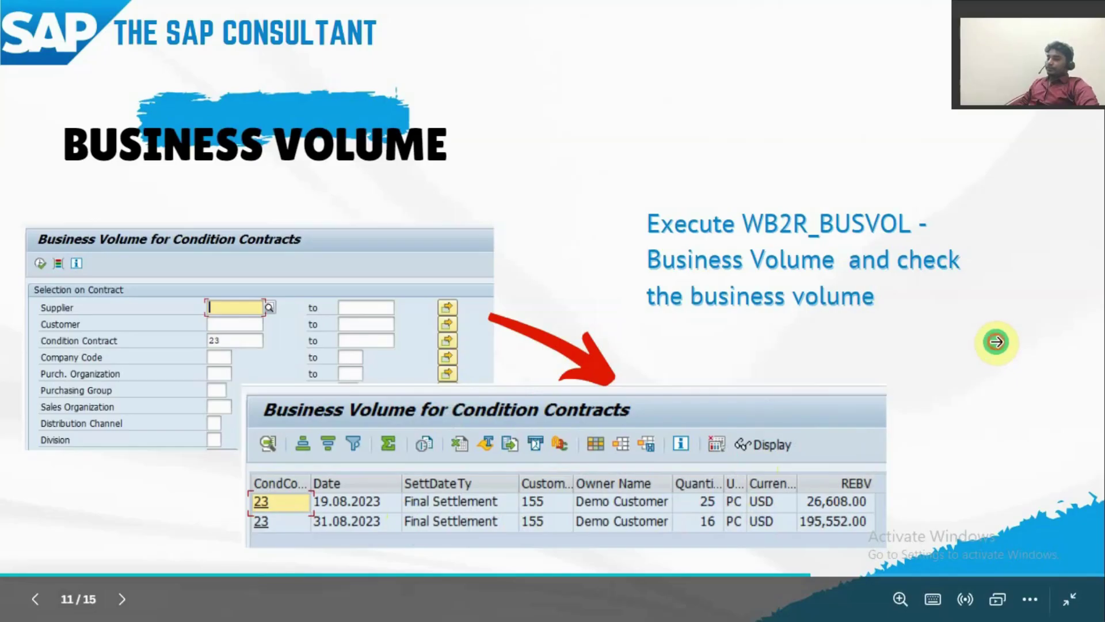
click(996, 342)
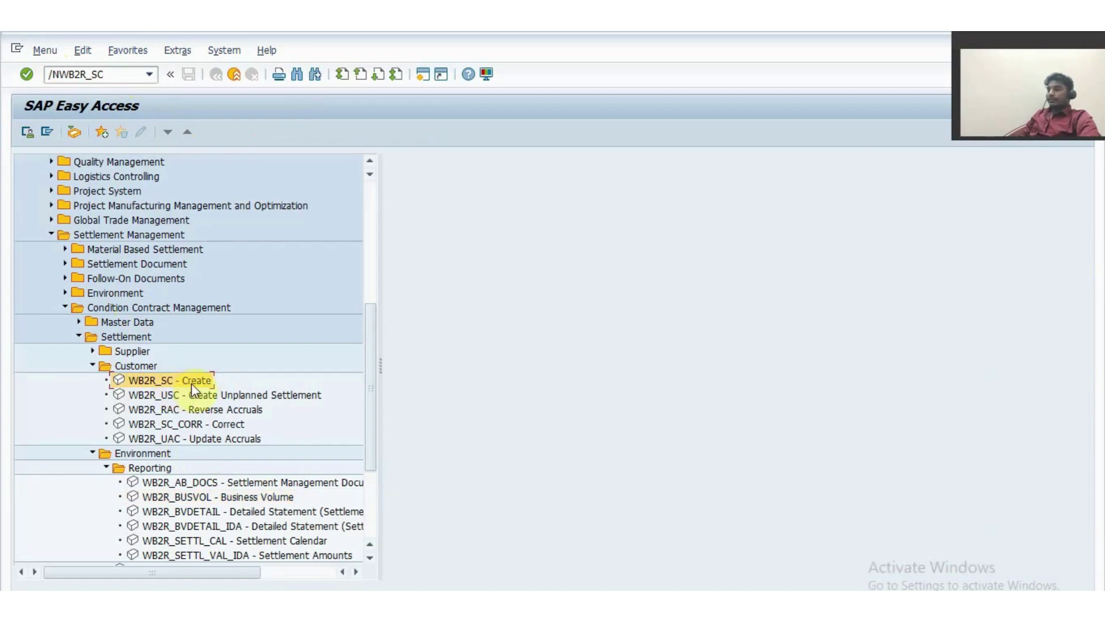
Open customer condition contract settlement (WB2R_SC) and set the settlement date to 04.09.2023 for condition contract 53
double_click(191, 383)
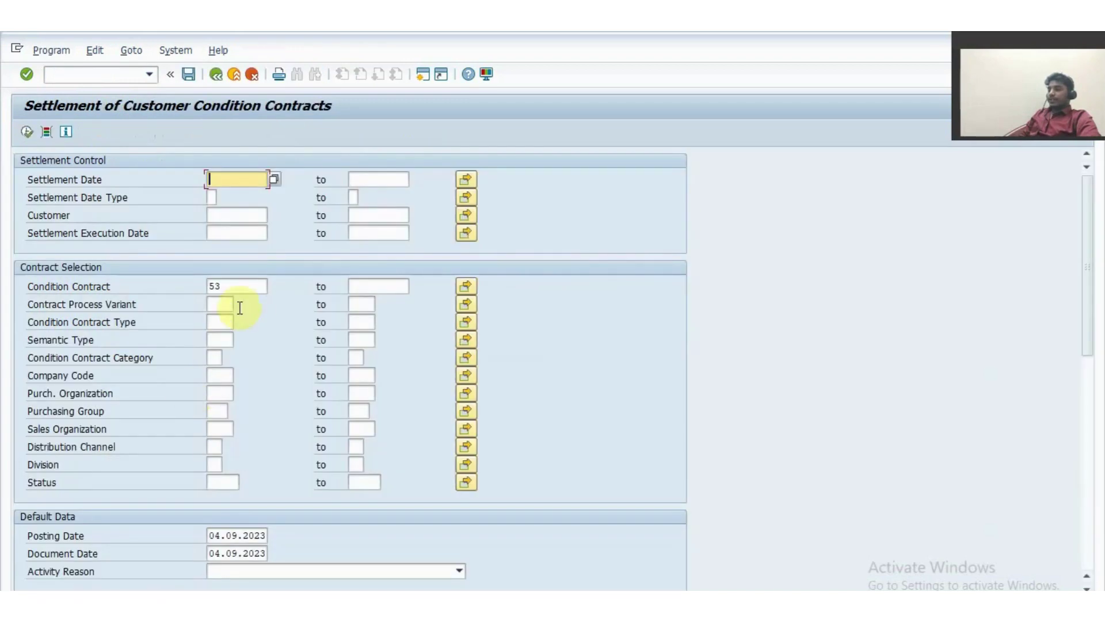
double_click(249, 286)
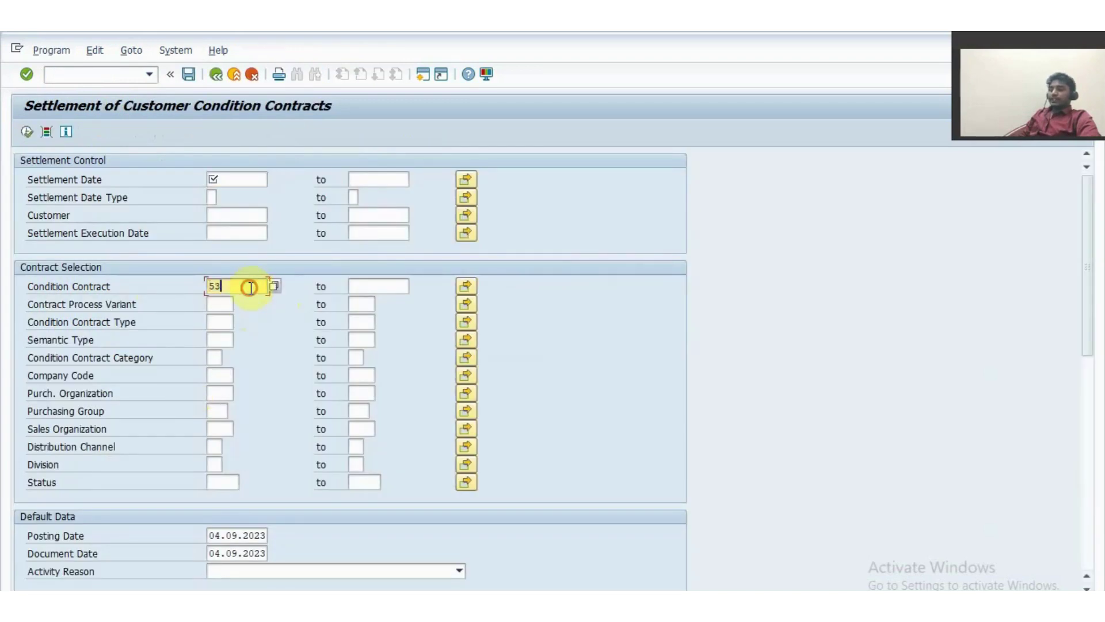
click(230, 179)
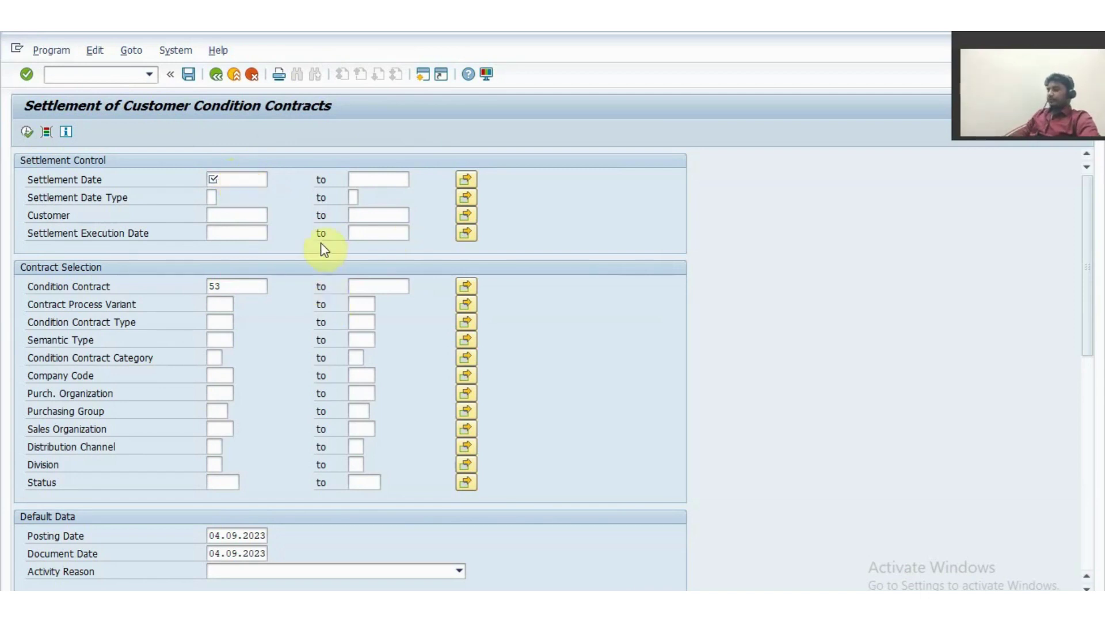
key(F4)
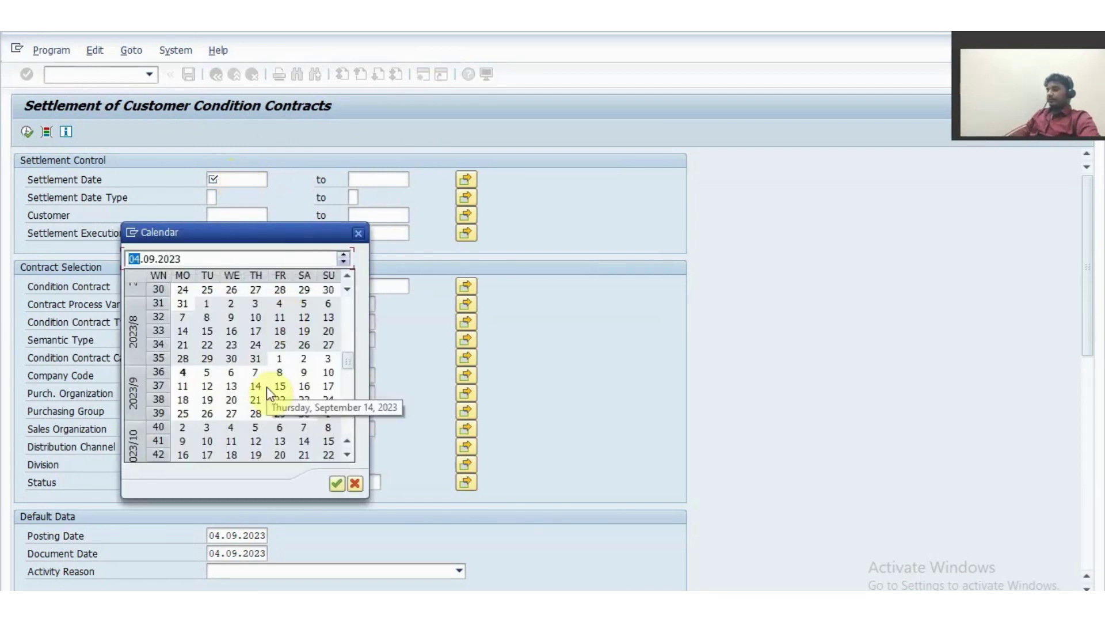
double_click(183, 372)
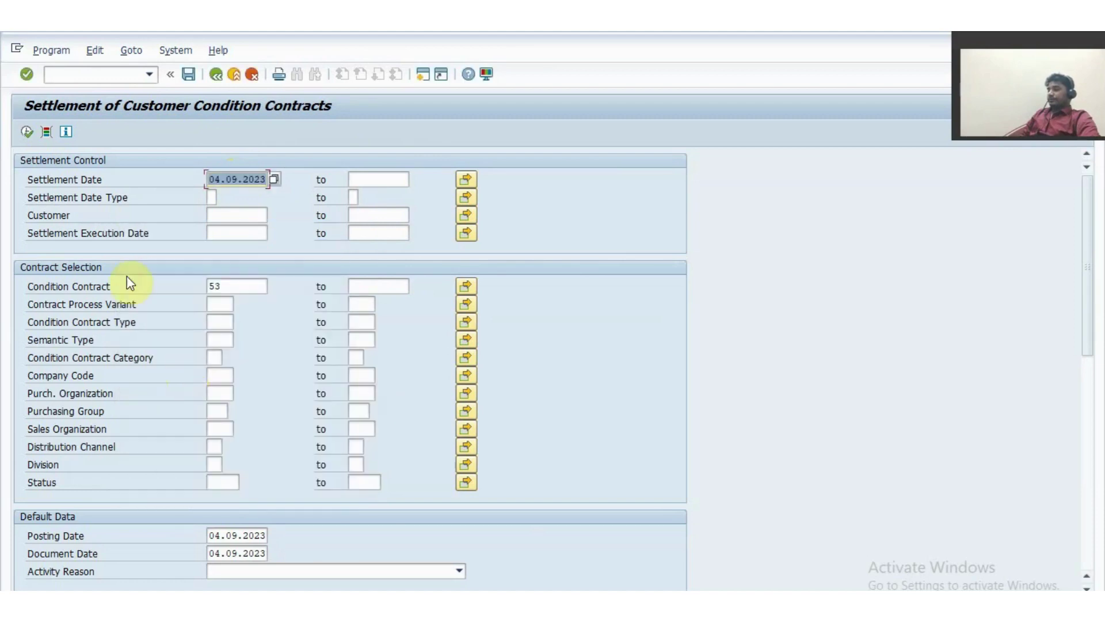
Review the available run types, keep Check Run, and execute the settlement of contract 53
click(1088, 264)
drag(1089, 265, 1079, 387)
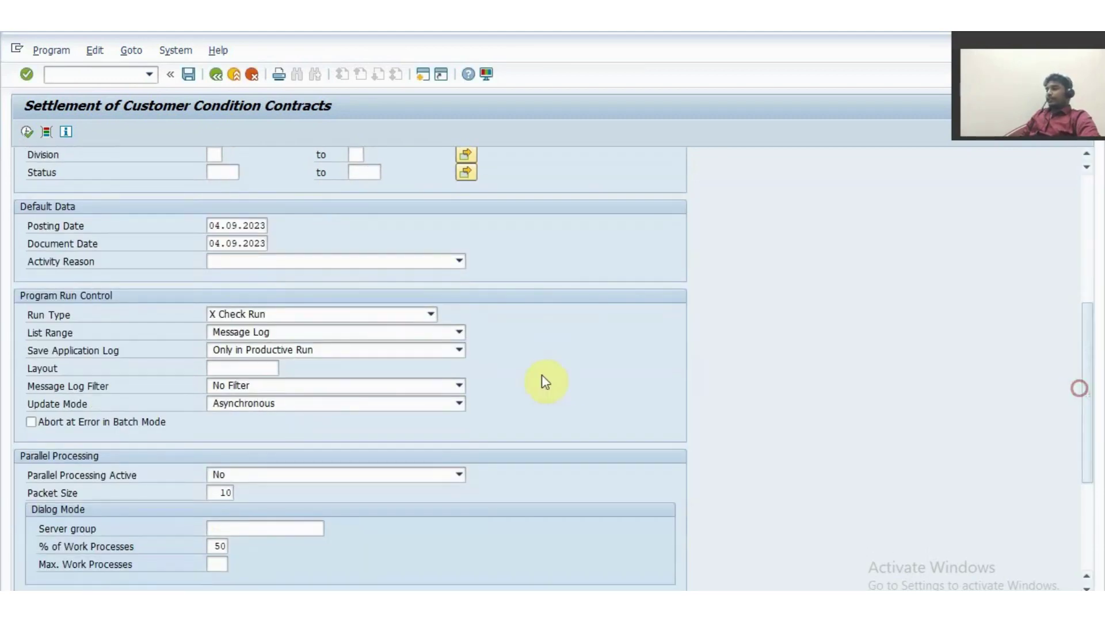
click(333, 323)
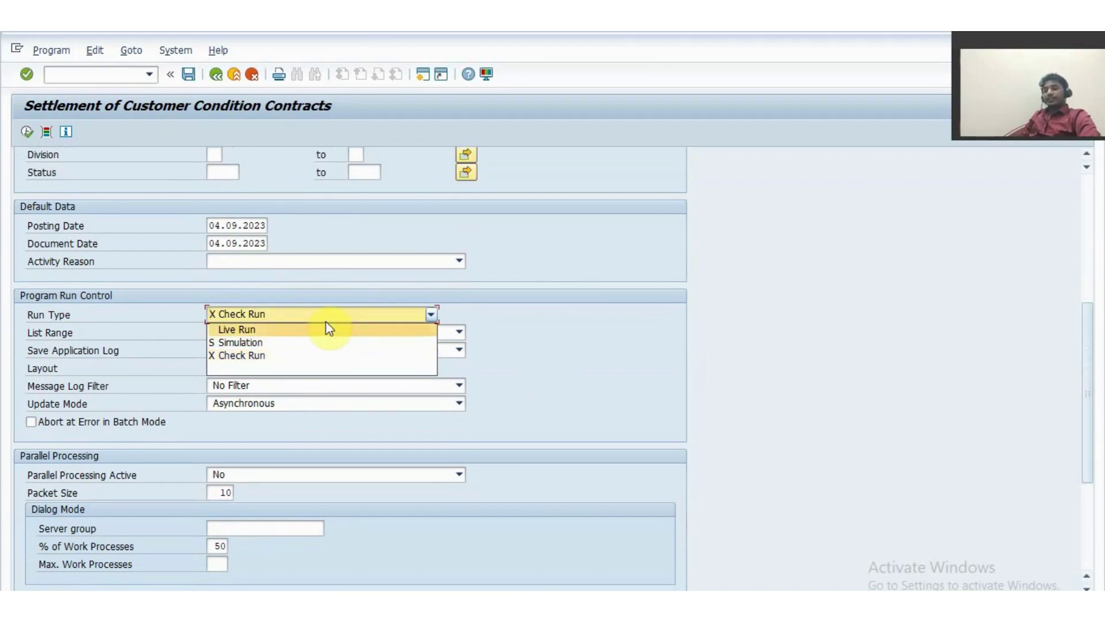
click(661, 296)
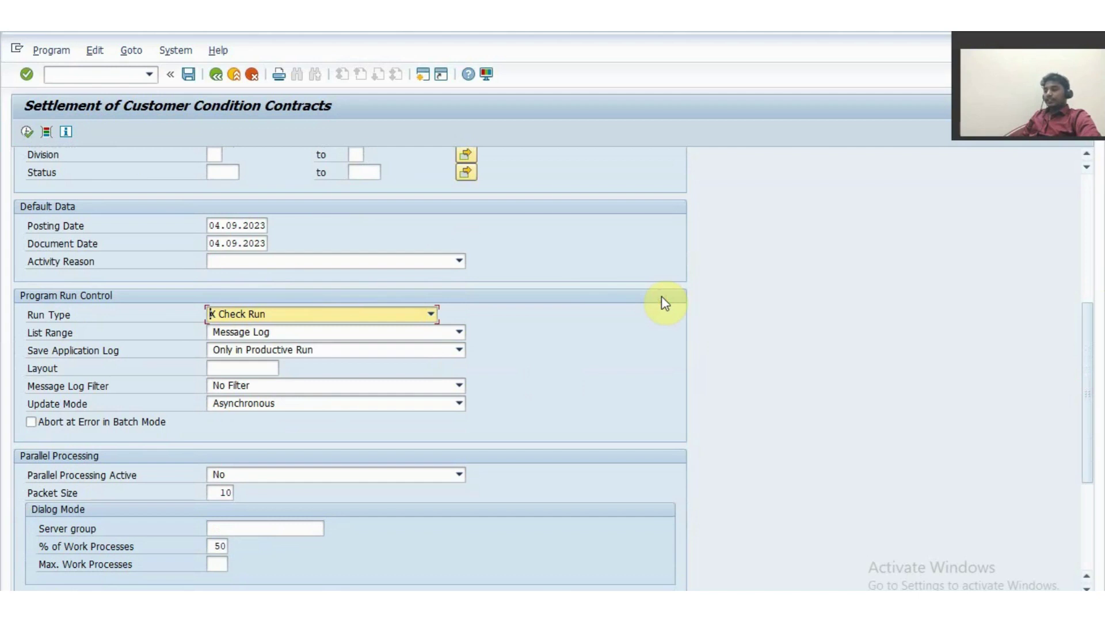
click(26, 132)
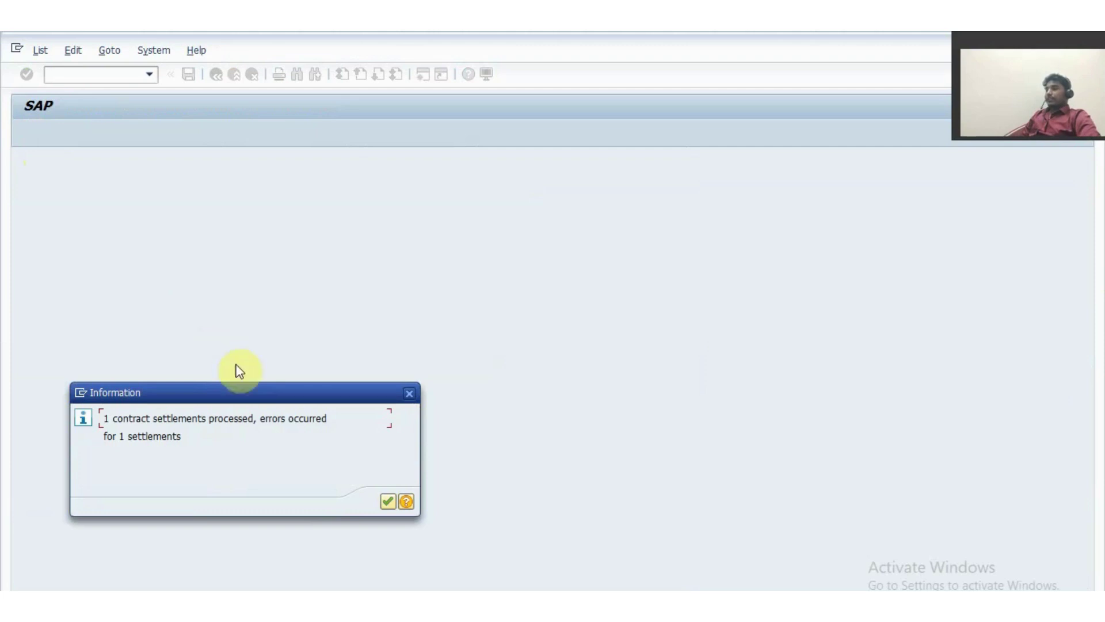
Read the check run's result and the full message text in the settlement log, and return to the selection screen
drag(252, 392, 286, 248)
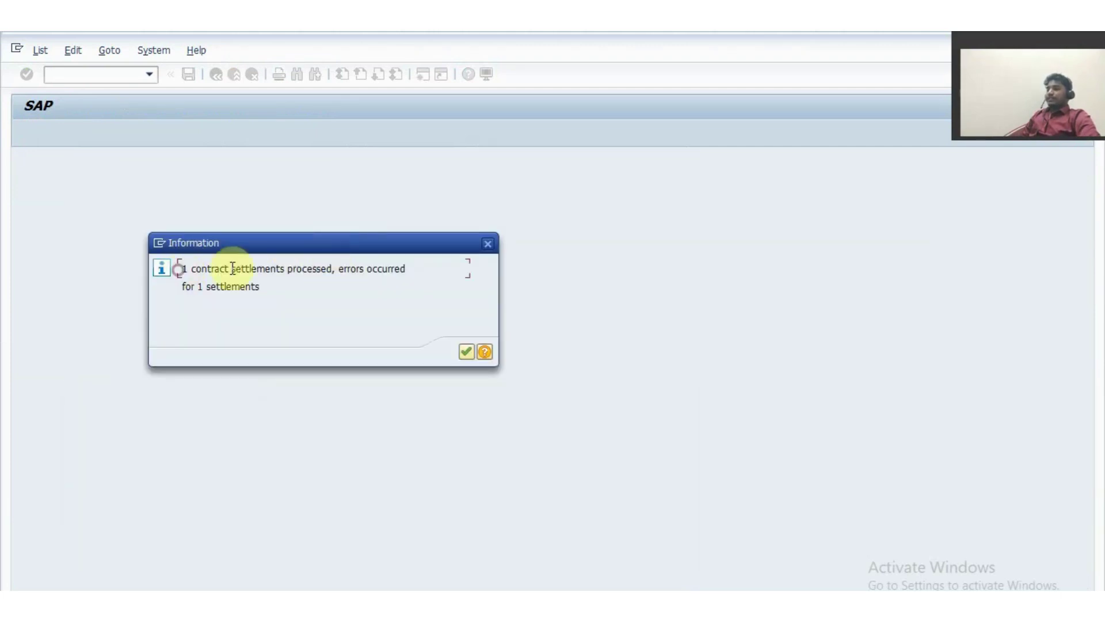
click(302, 269)
click(338, 268)
click(342, 285)
click(467, 351)
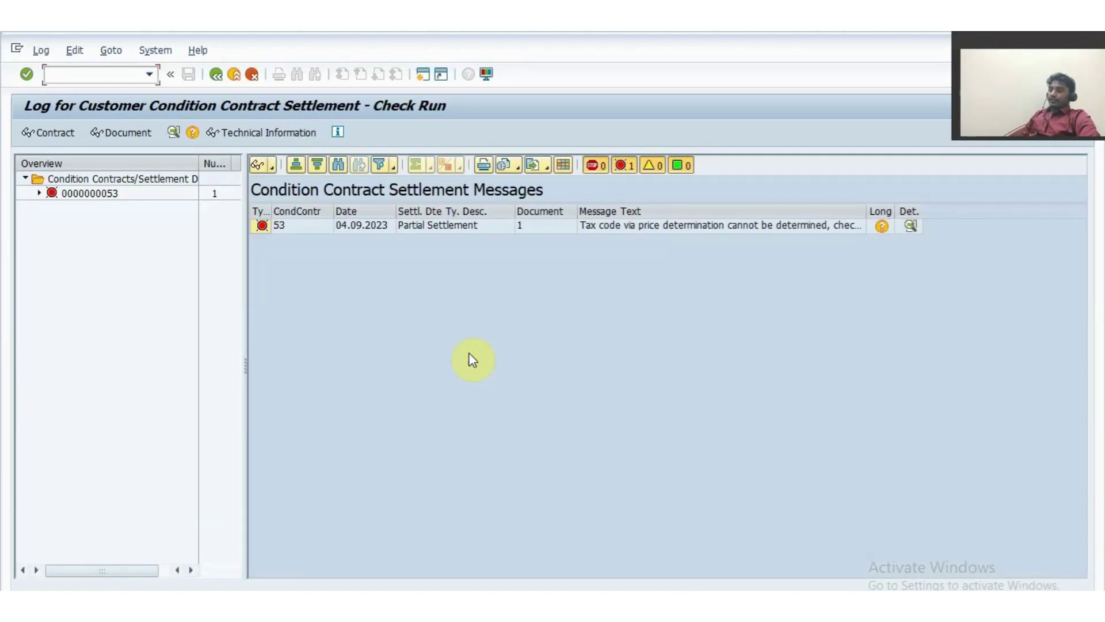
click(709, 227)
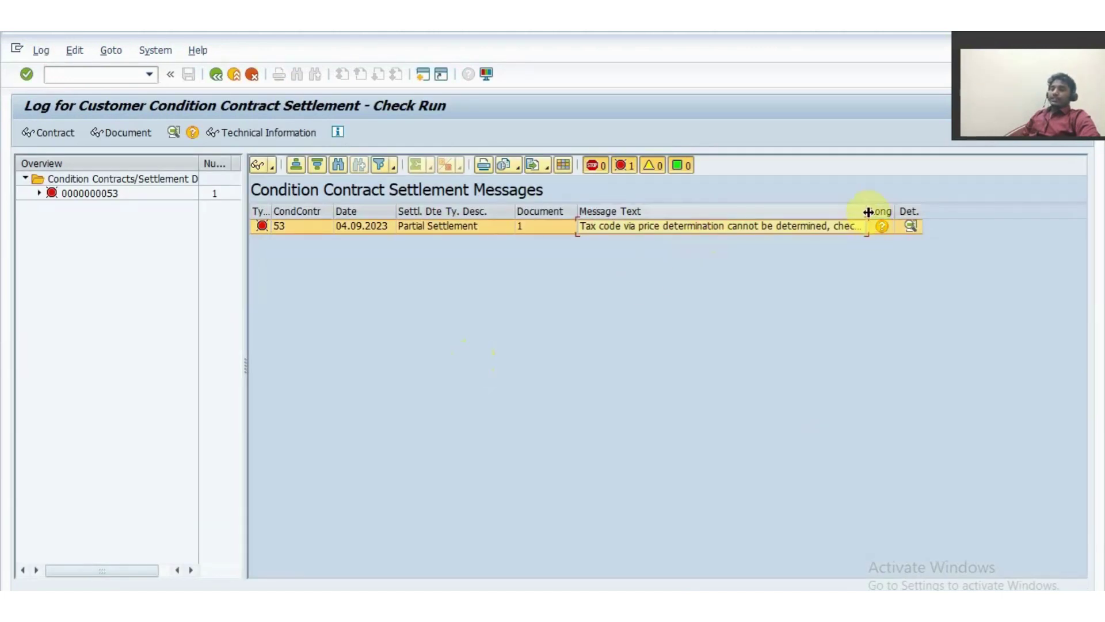
drag(868, 212, 897, 212)
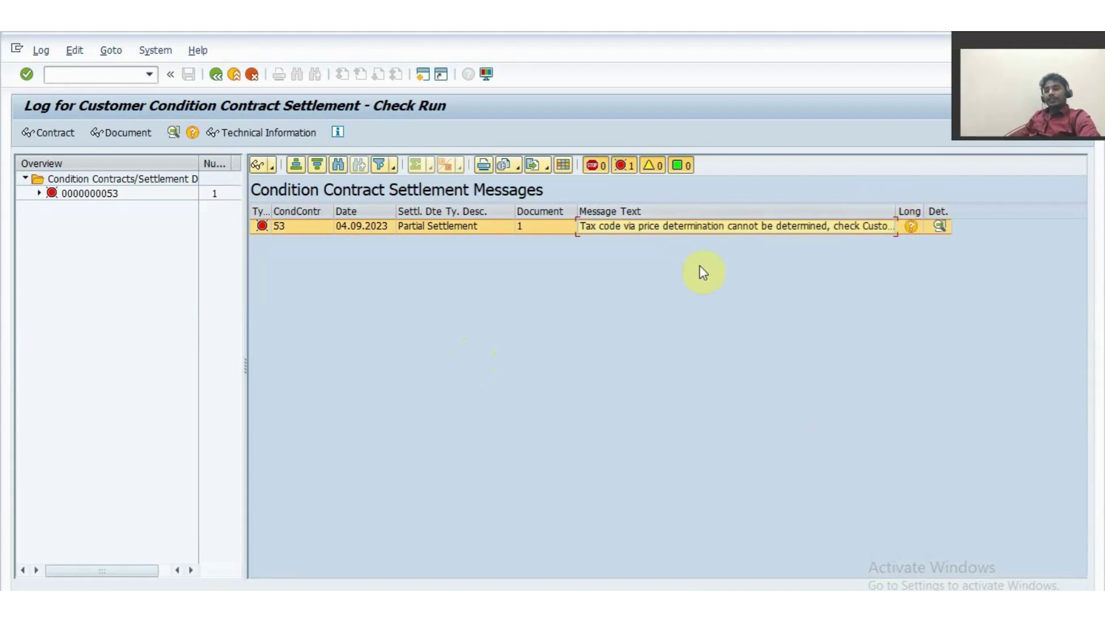
drag(897, 212, 922, 212)
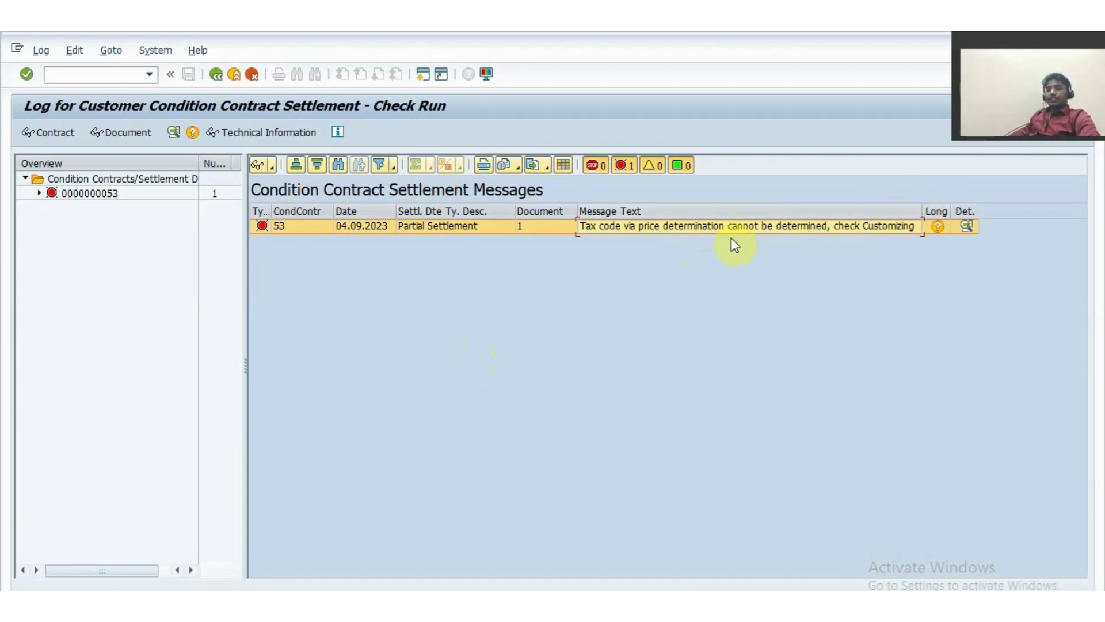
key(F3)
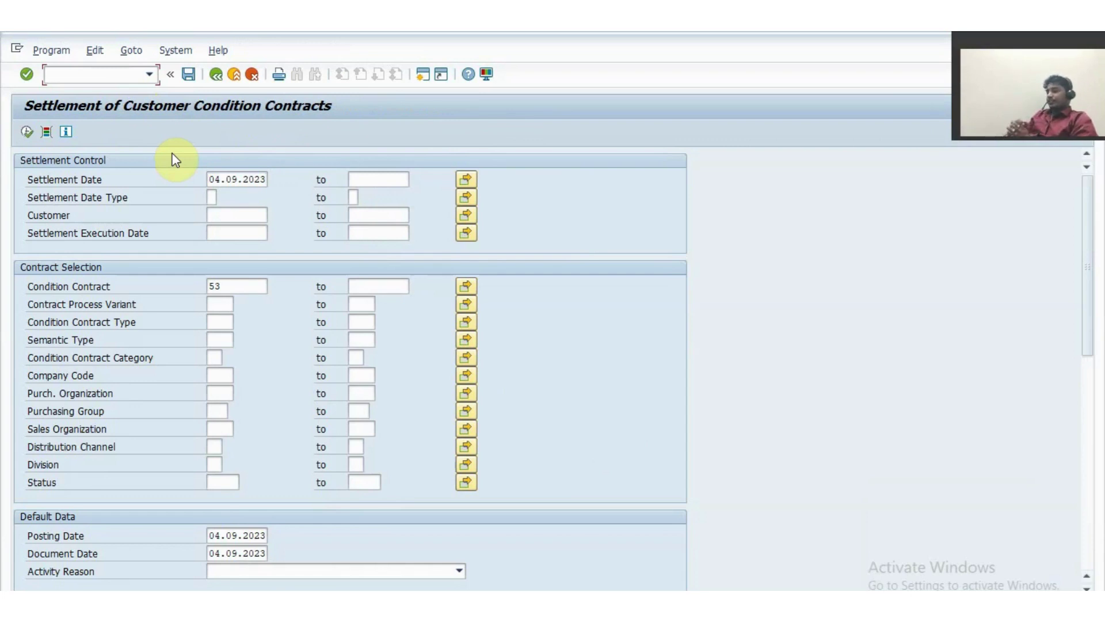
Repeat the settlement check run for contract 53, review its result and log, and return to the selection screen
click(25, 132)
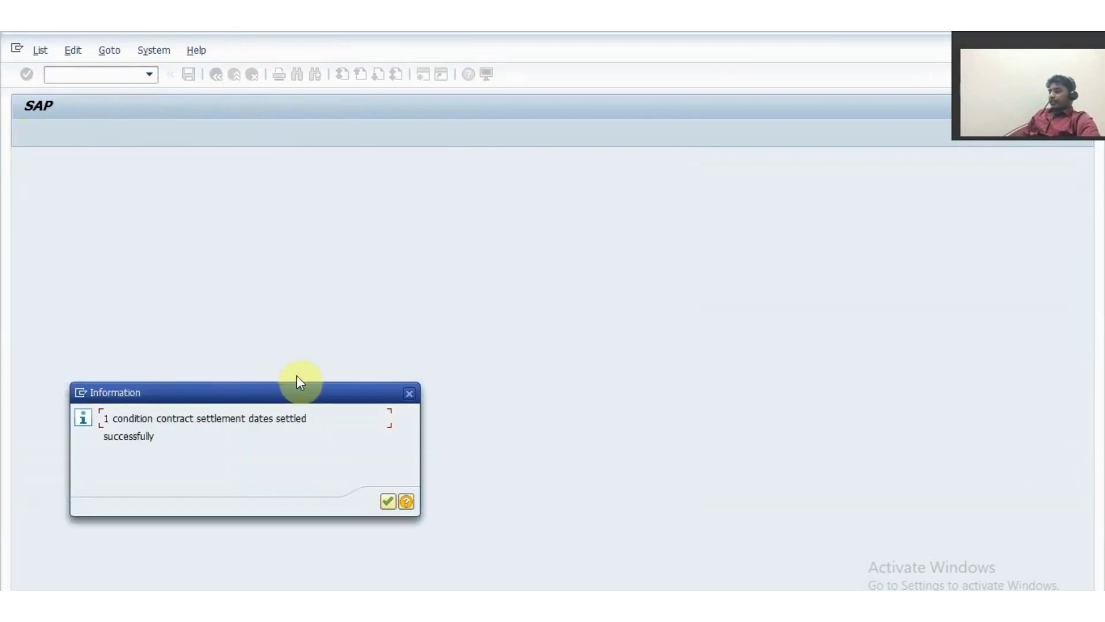
drag(289, 386, 391, 233)
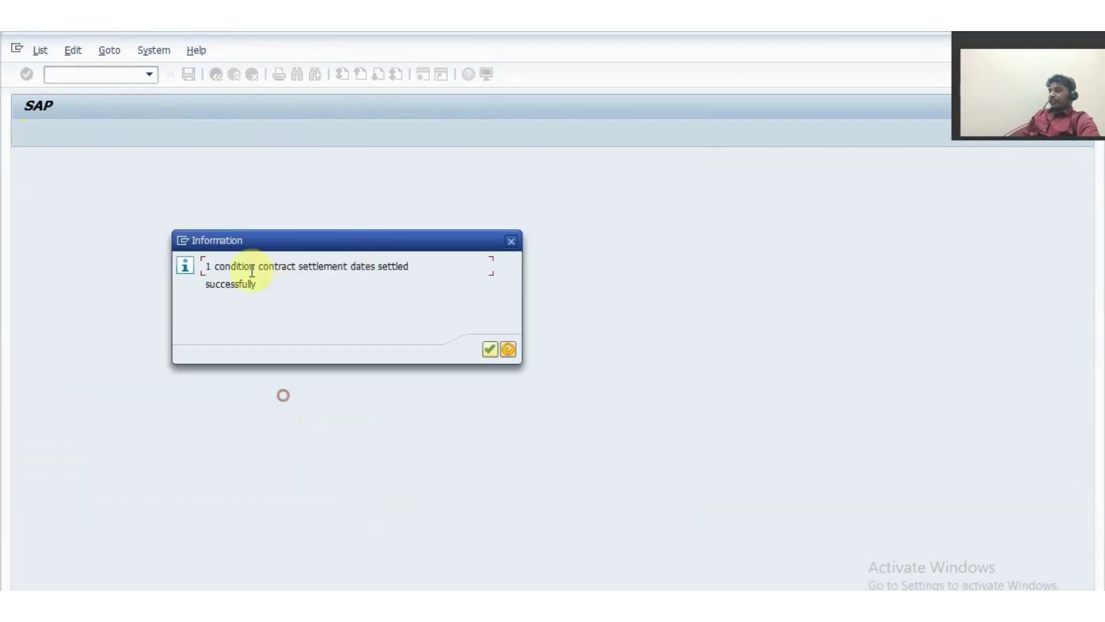
drag(257, 284, 199, 266)
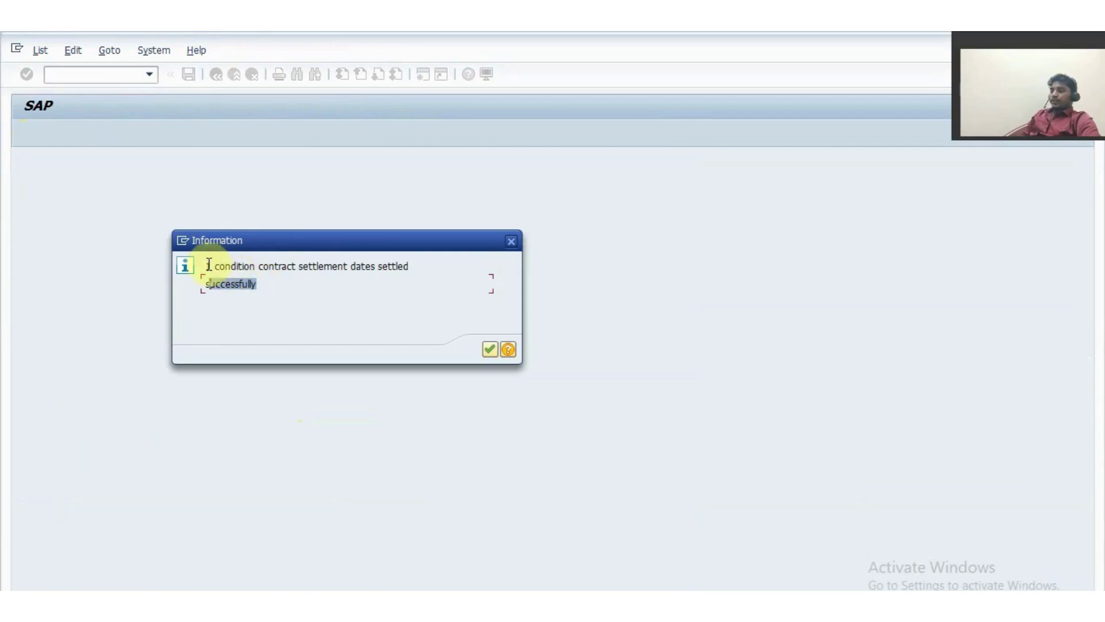
click(210, 265)
double_click(265, 283)
click(298, 288)
click(489, 349)
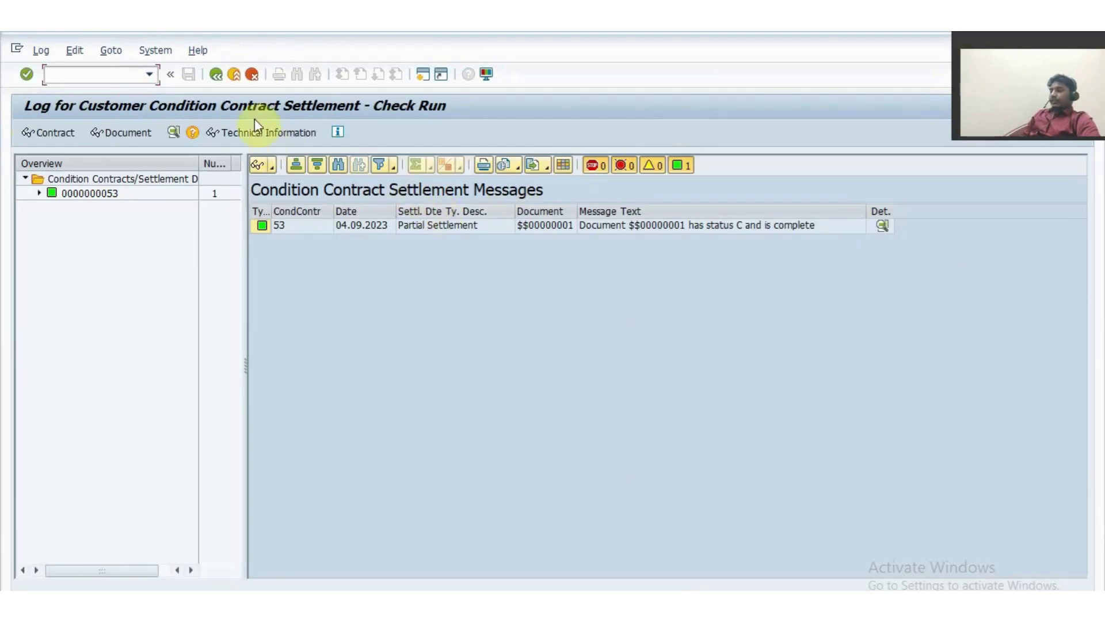
click(217, 78)
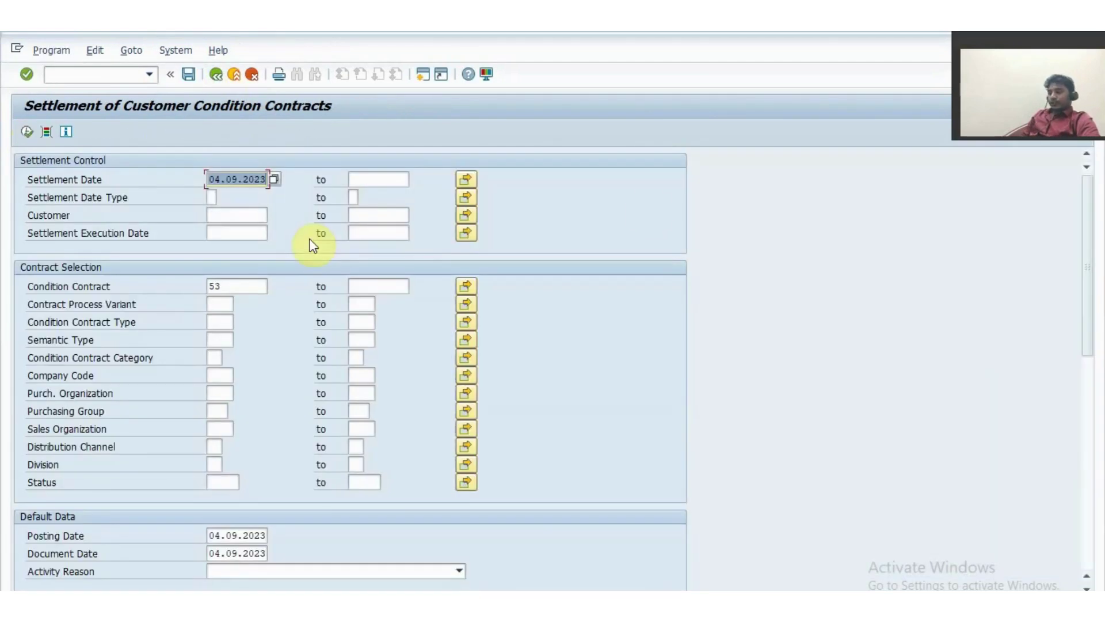
Change the run type to Live Run and execute the settlement of contract 53 for 04.09.2023
drag(1087, 223, 1073, 309)
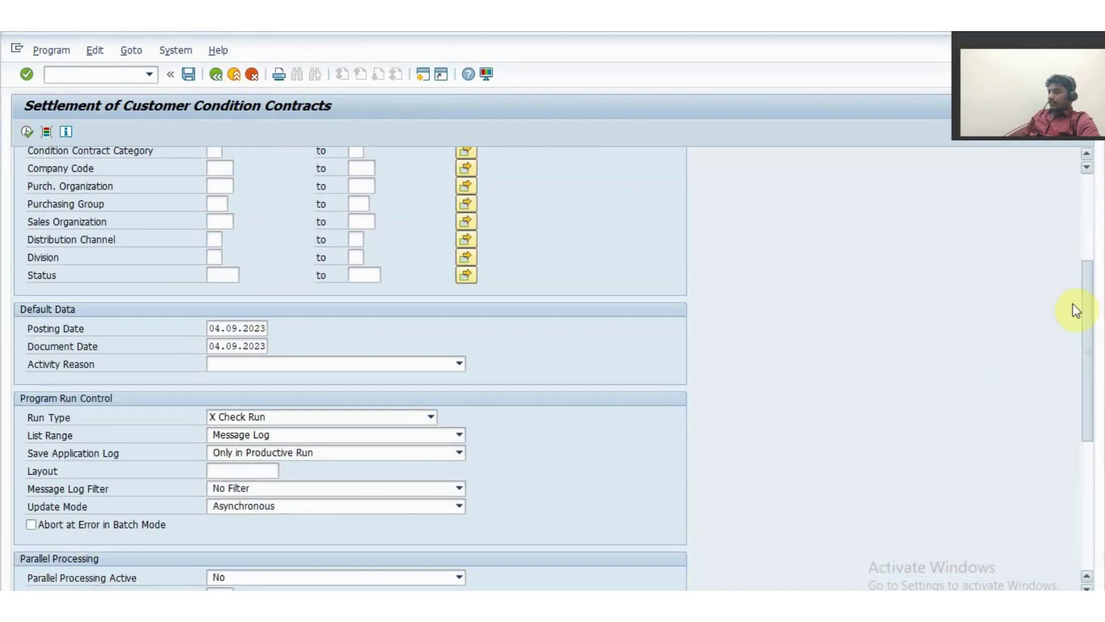
click(436, 416)
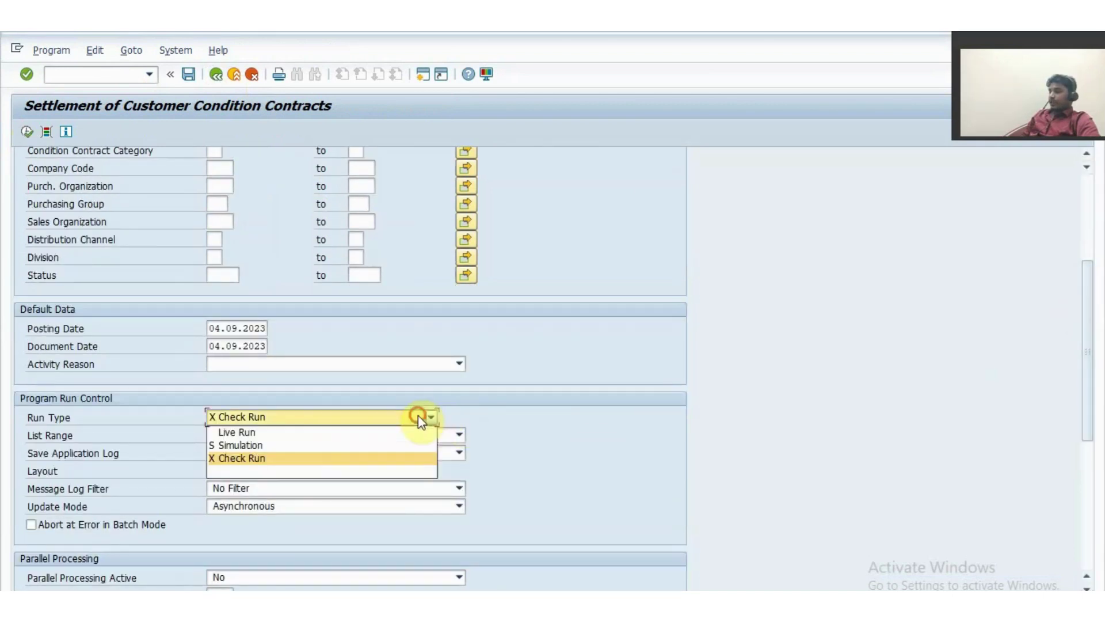
click(326, 432)
drag(1088, 335, 1090, 208)
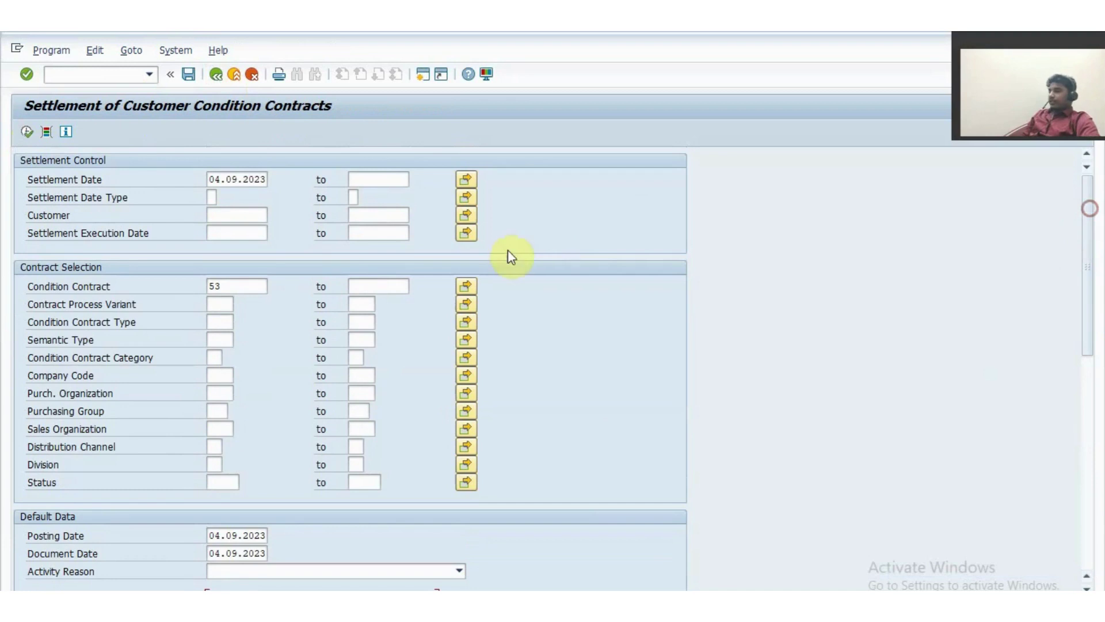
click(35, 137)
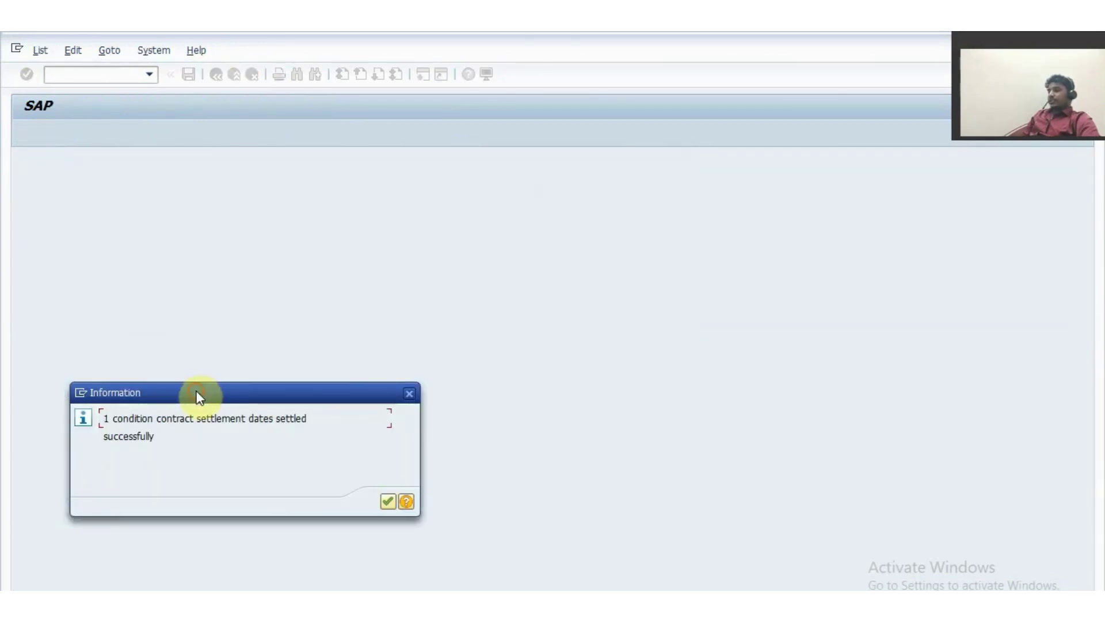
Acknowledge the live run's result message and open the partial settlement document from the last message in the log
drag(198, 396, 335, 156)
drag(298, 200, 239, 181)
click(243, 181)
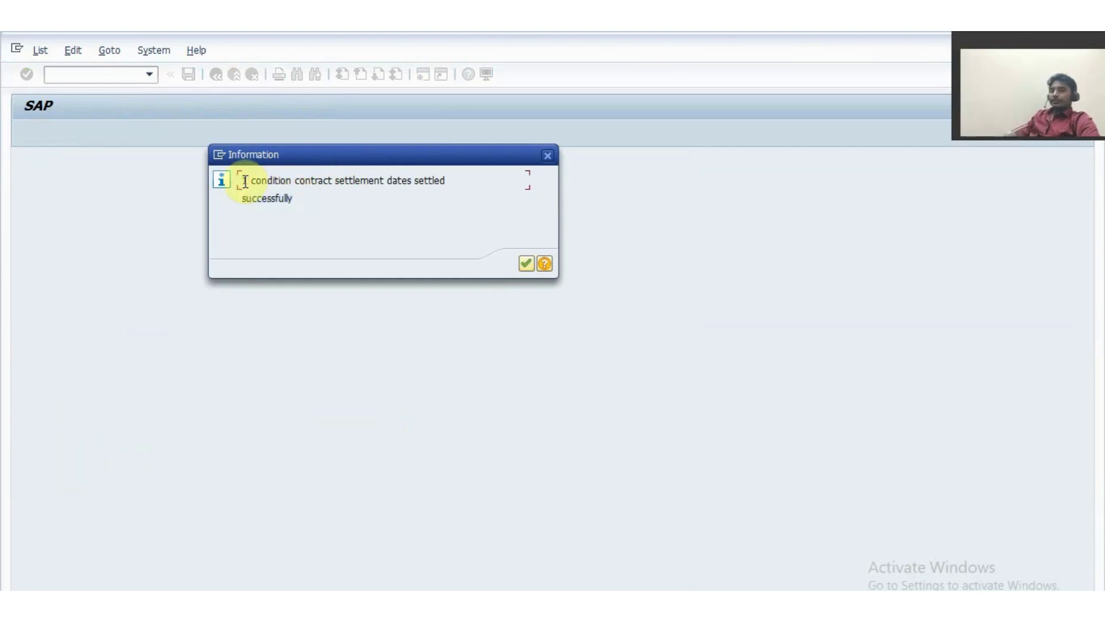
click(526, 263)
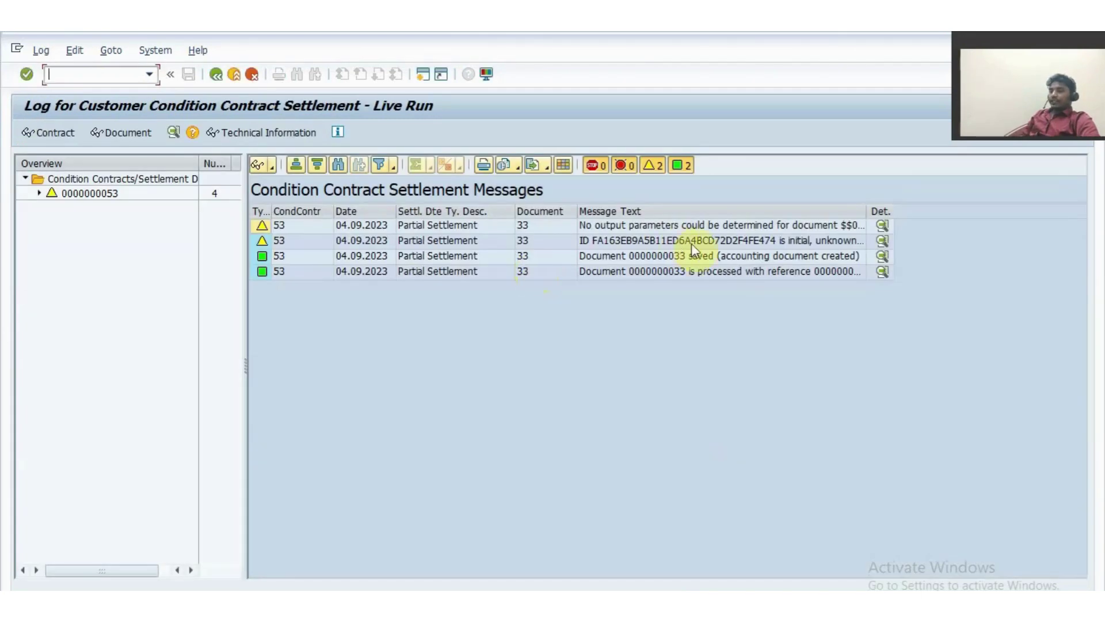
click(682, 272)
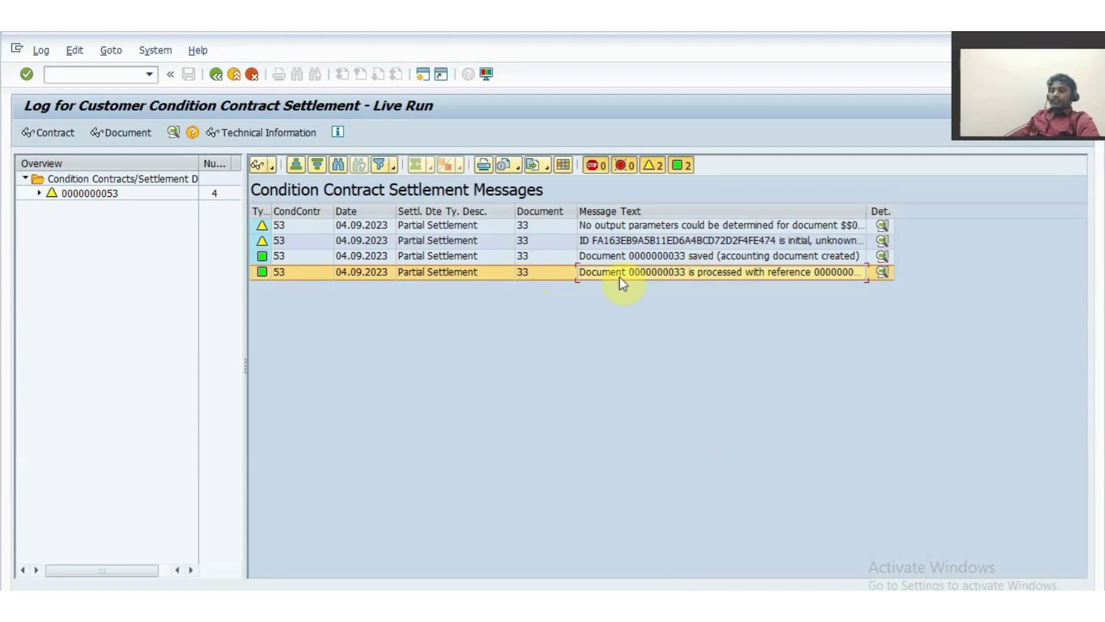
click(138, 136)
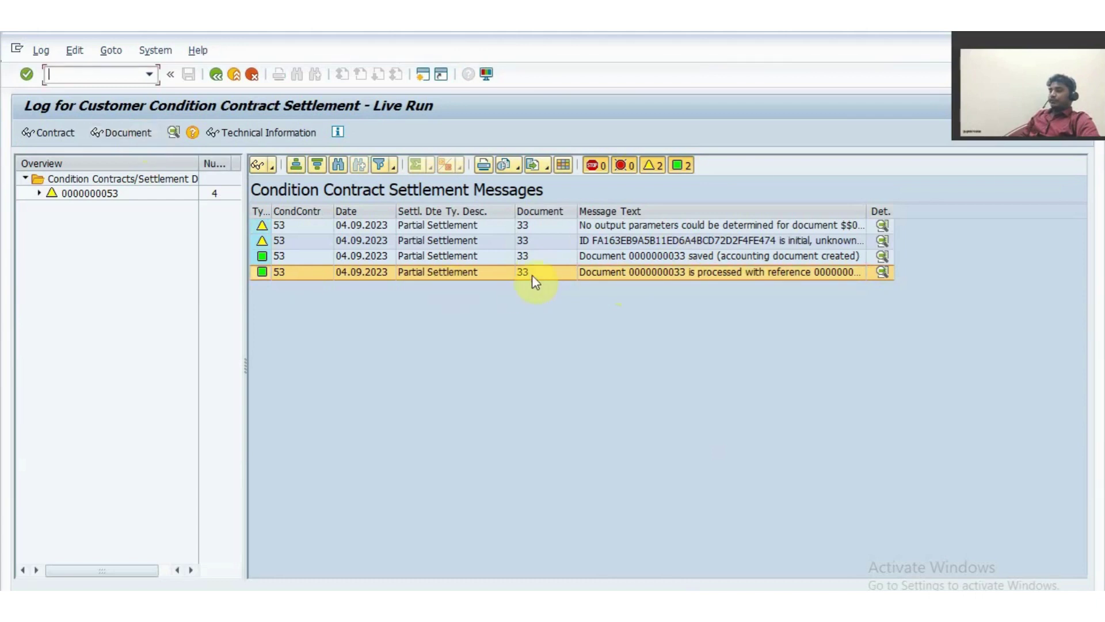
click(120, 133)
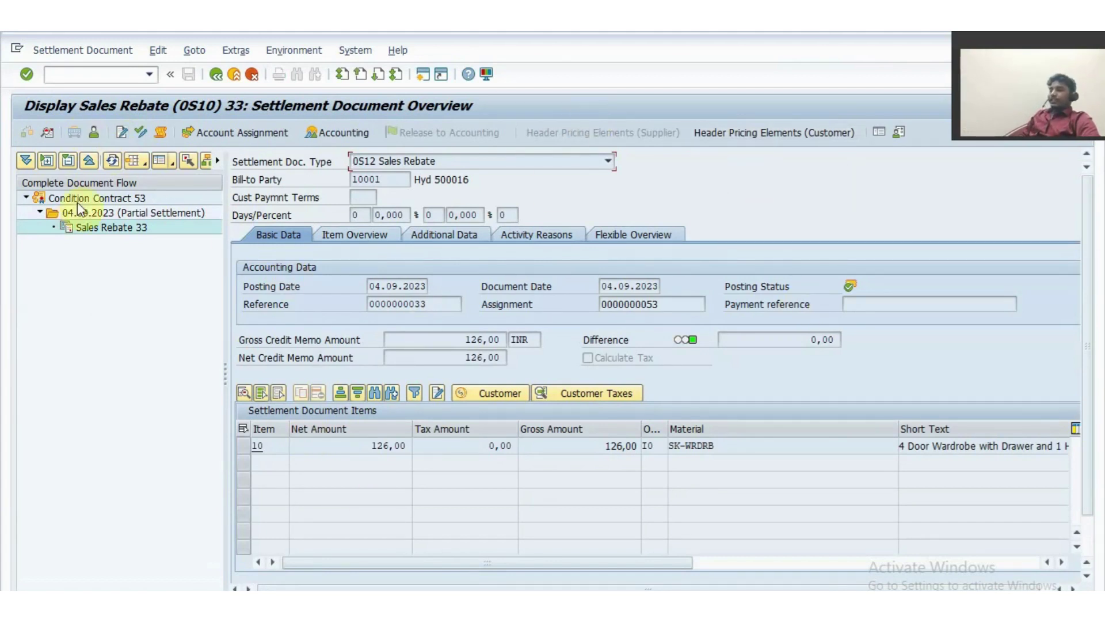
Review the contract's document flow and the net amount of item 10 in the partial settlement document
click(116, 198)
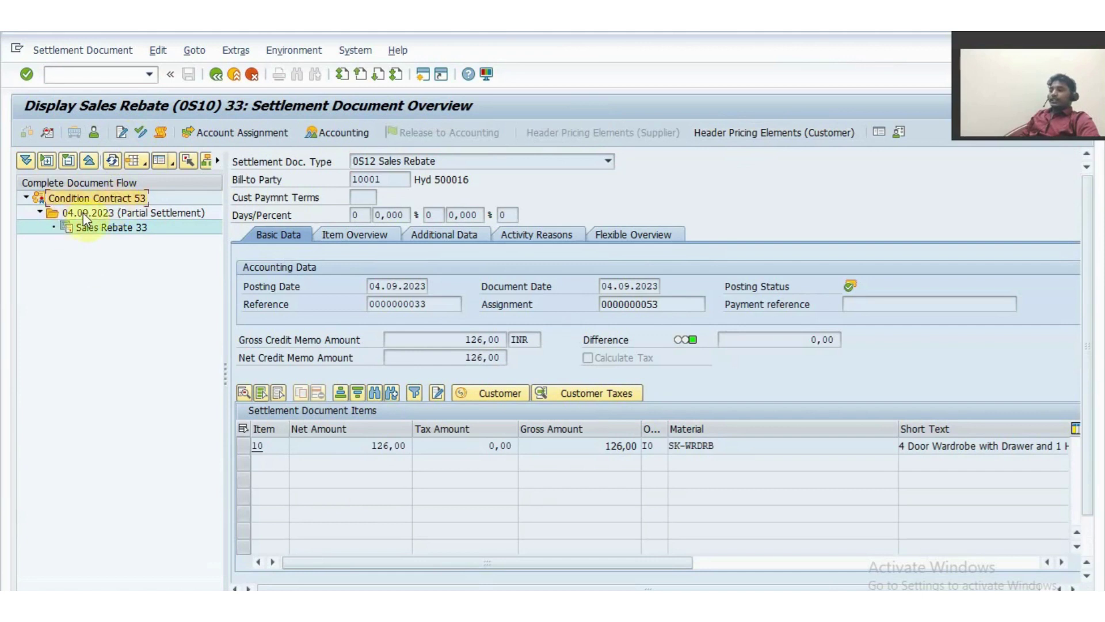
click(88, 195)
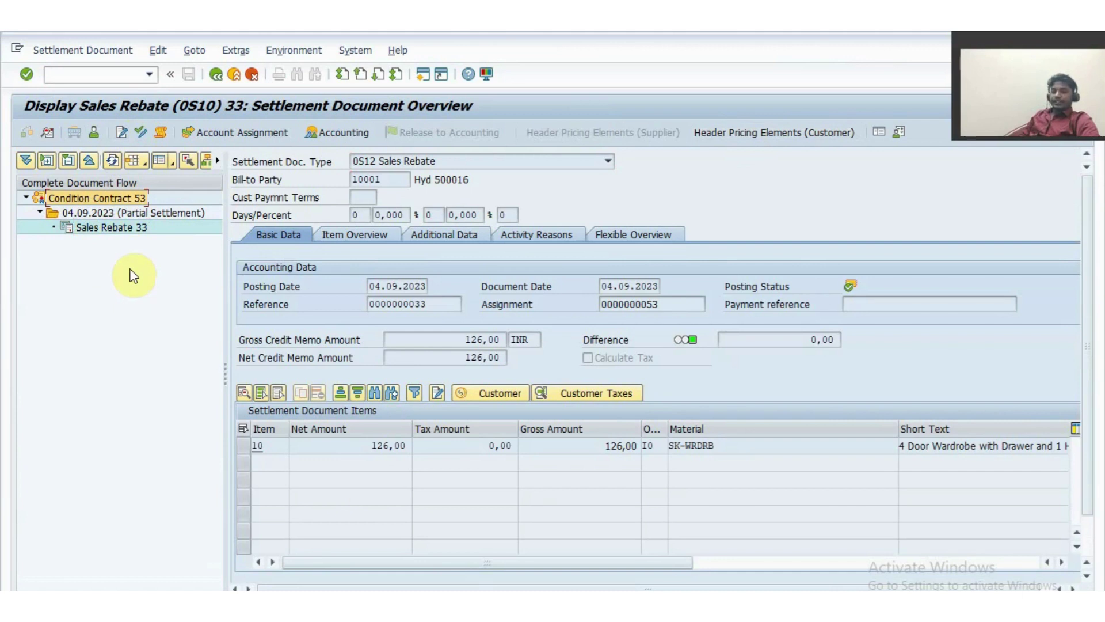
click(334, 446)
drag(334, 446, 407, 445)
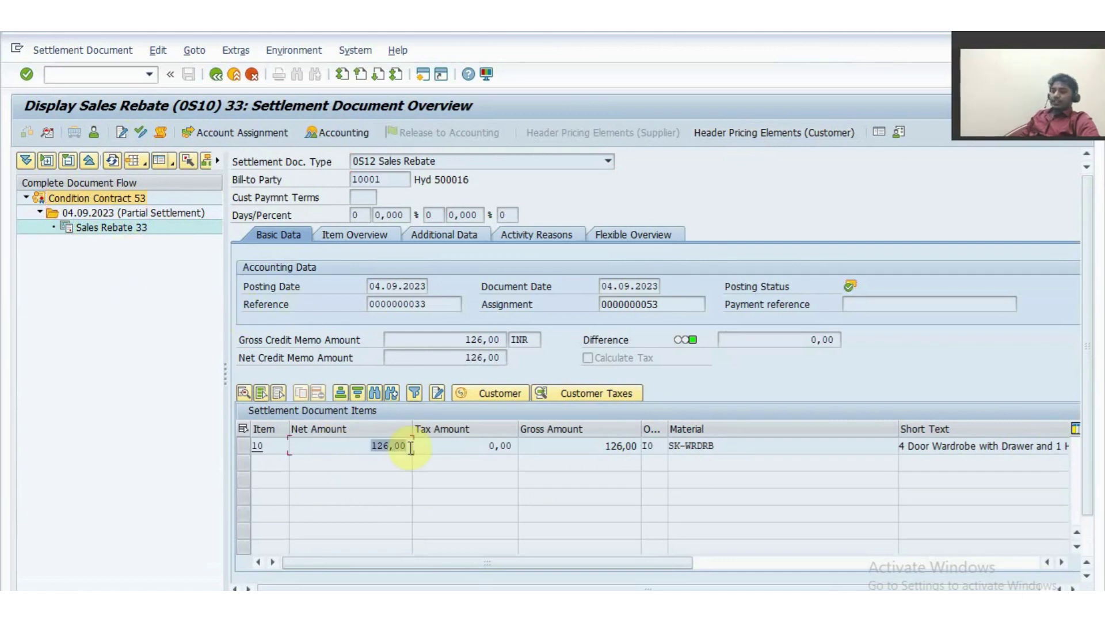
click(464, 444)
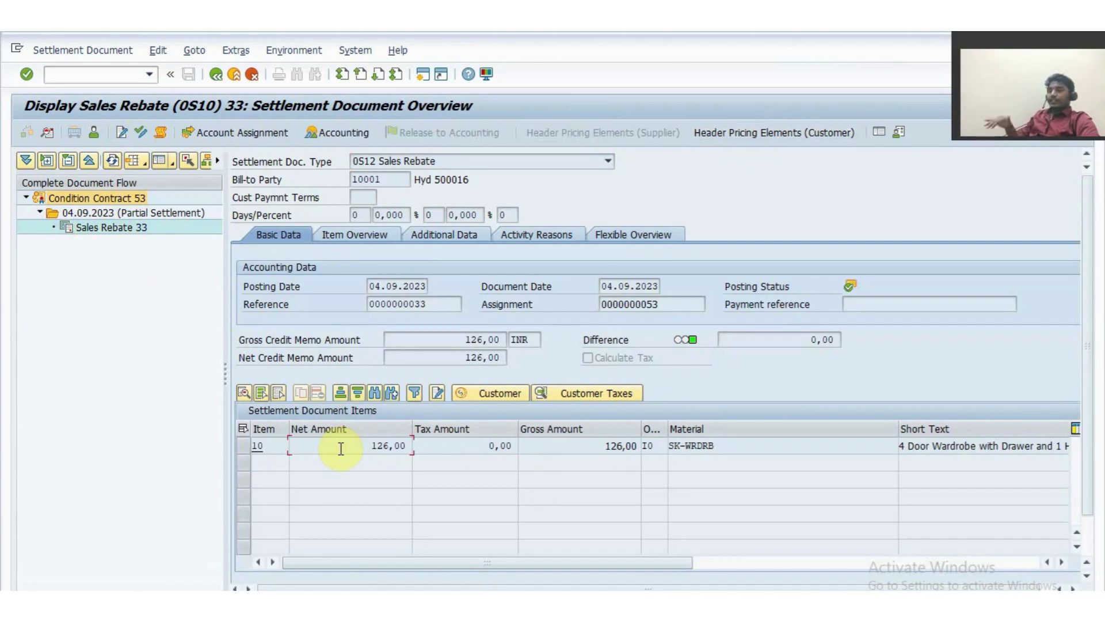
Open the customer pricing elements of item 10 and examine the rebate business volume, rebate percentage and rebate condition value
click(243, 447)
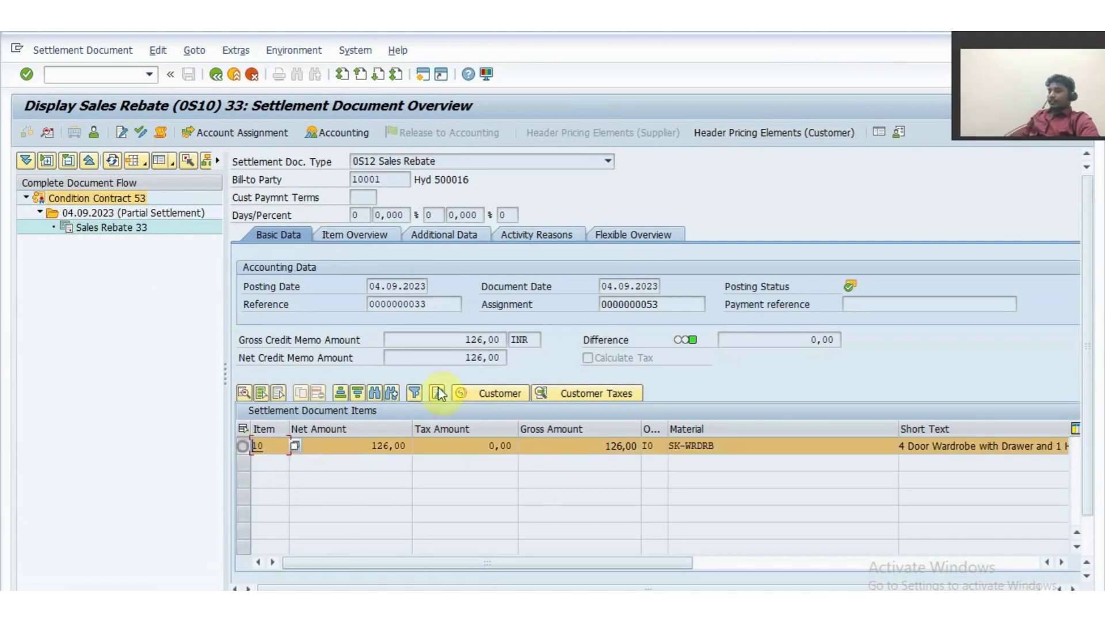
click(495, 397)
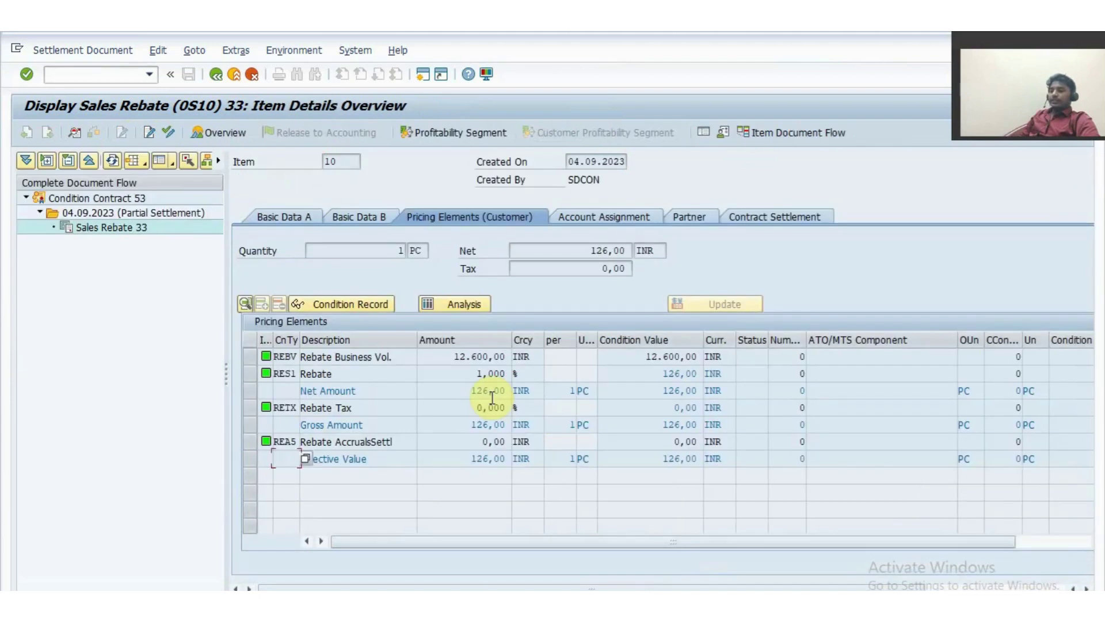
drag(443, 358, 524, 359)
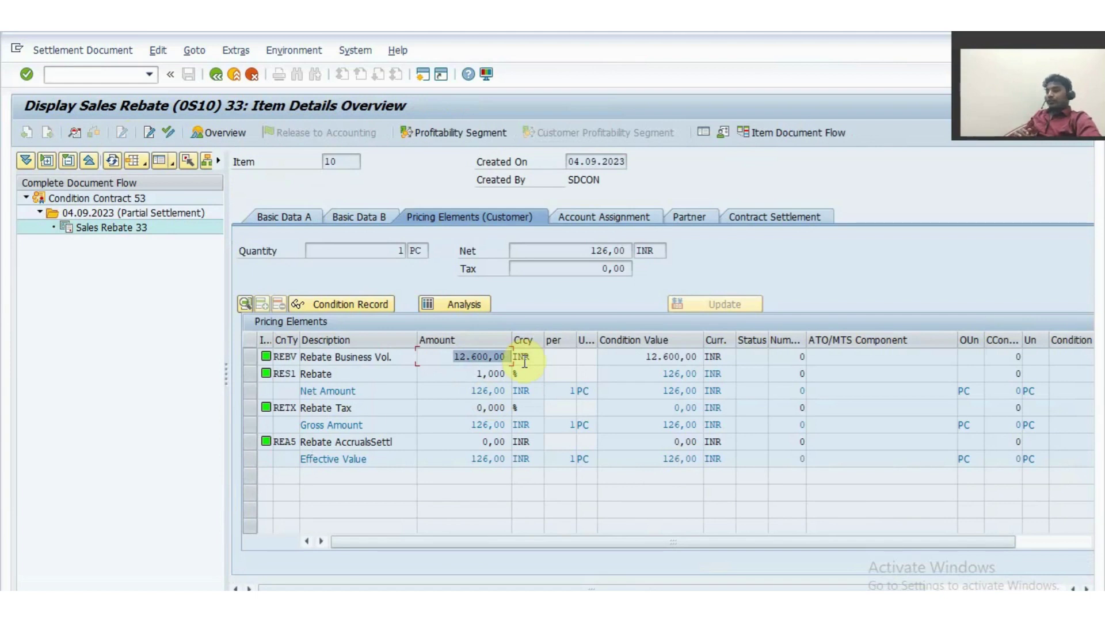
drag(506, 358, 446, 358)
click(443, 359)
double_click(444, 358)
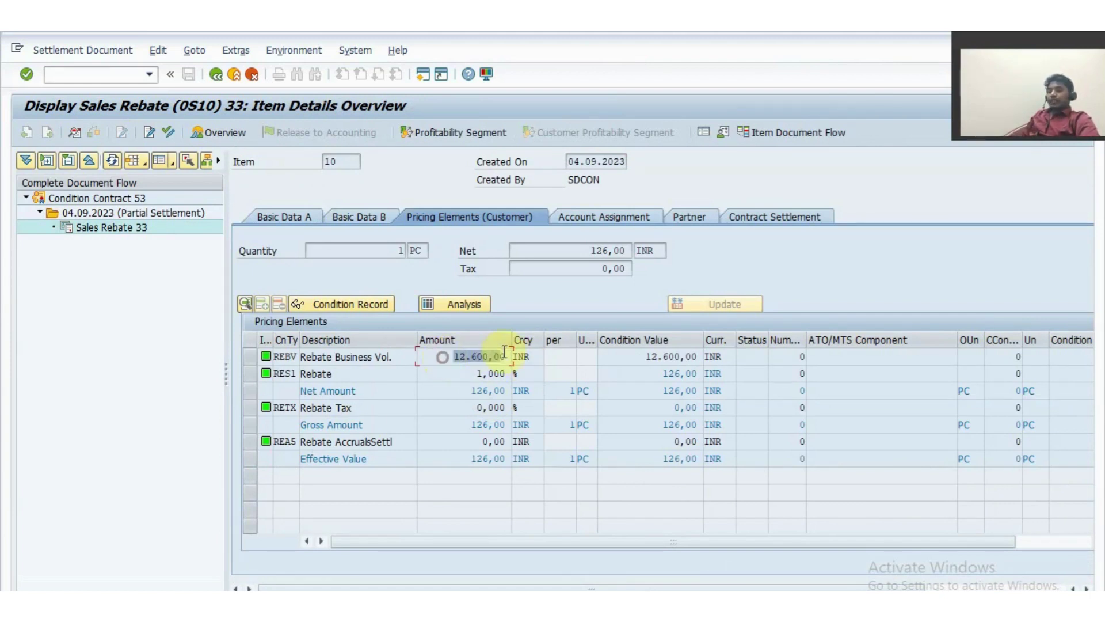
click(447, 357)
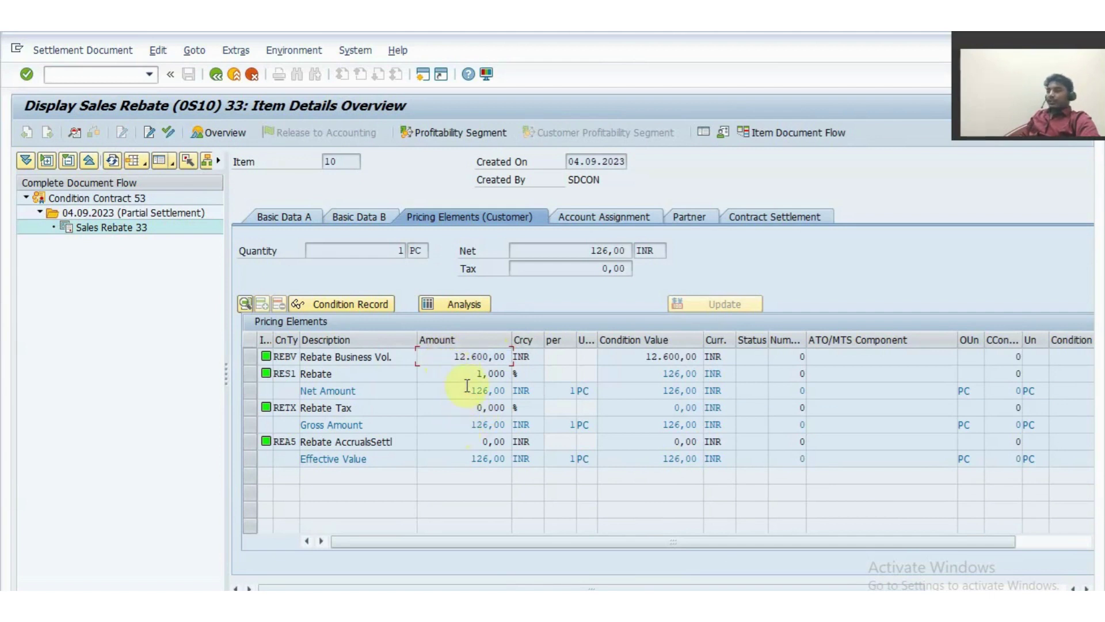
double_click(489, 373)
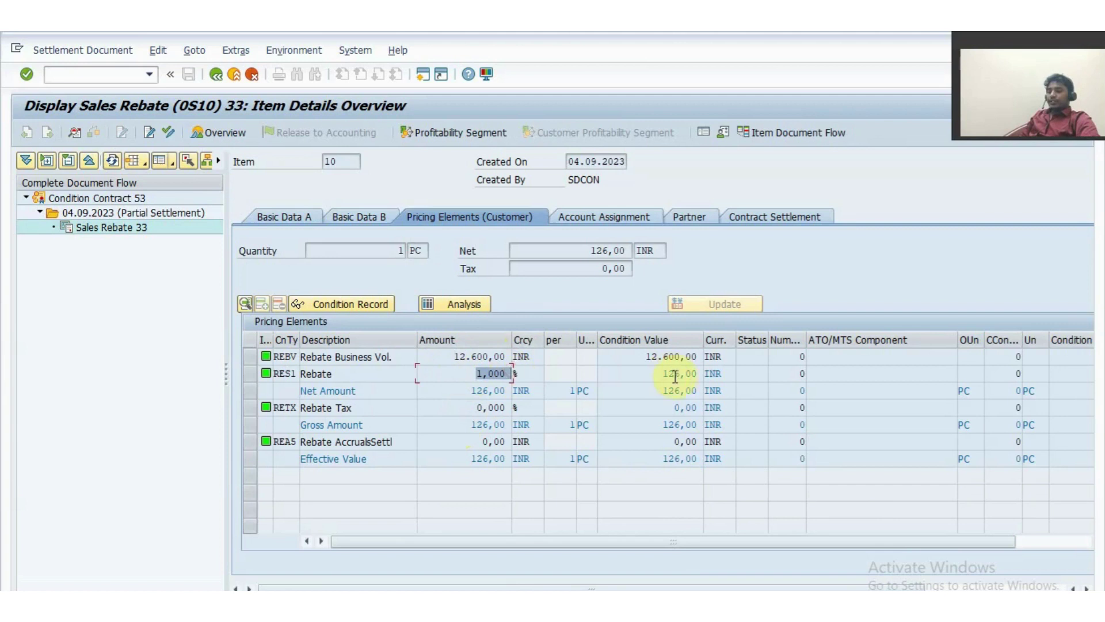
click(653, 374)
drag(654, 375, 725, 368)
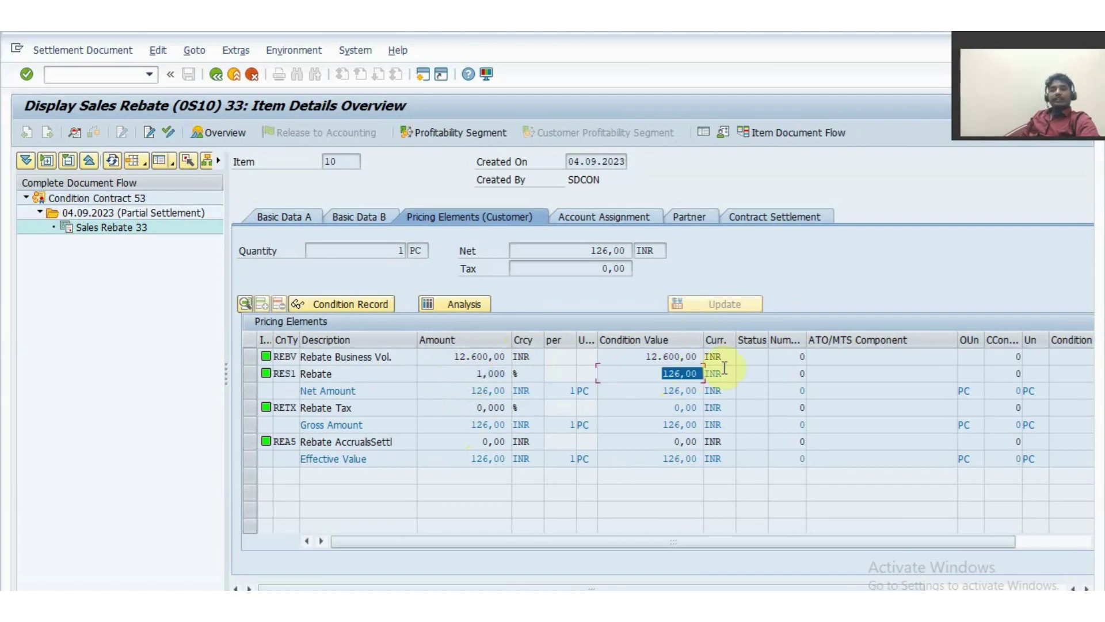
click(656, 375)
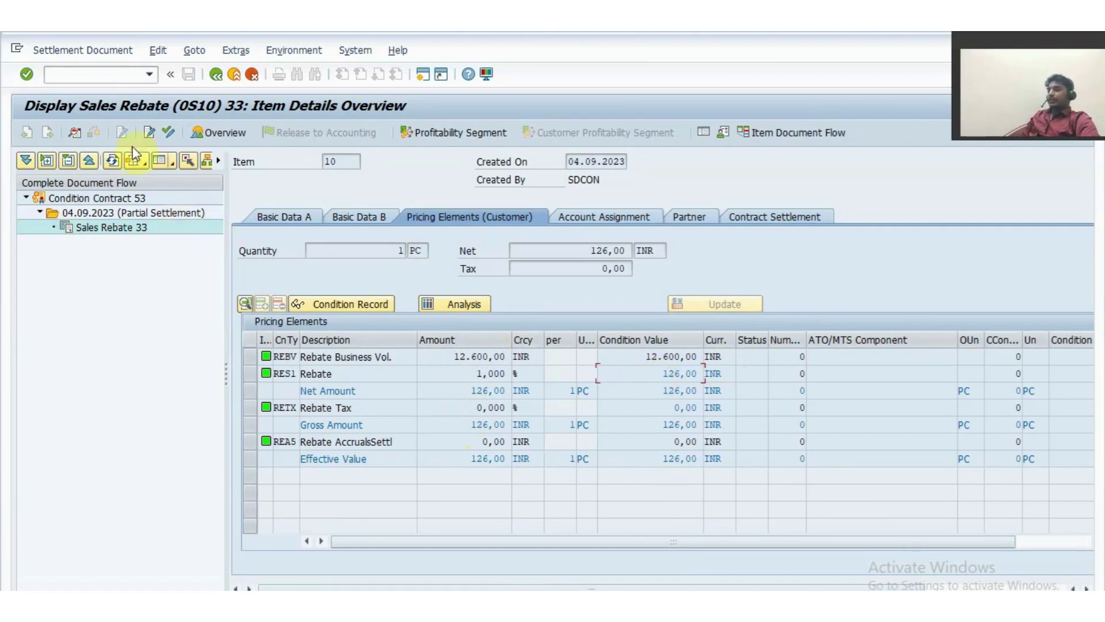
Leave the document and start the settlement of customer condition contracts with /NWB2R_SC
click(114, 75)
text(/N)
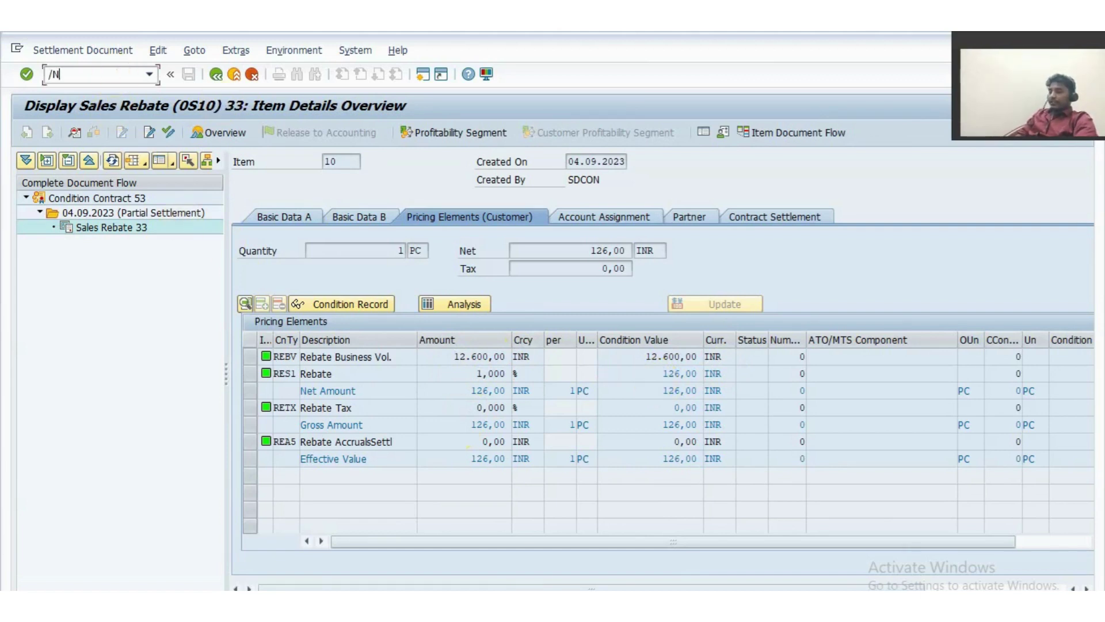
text(WB2R_SC)
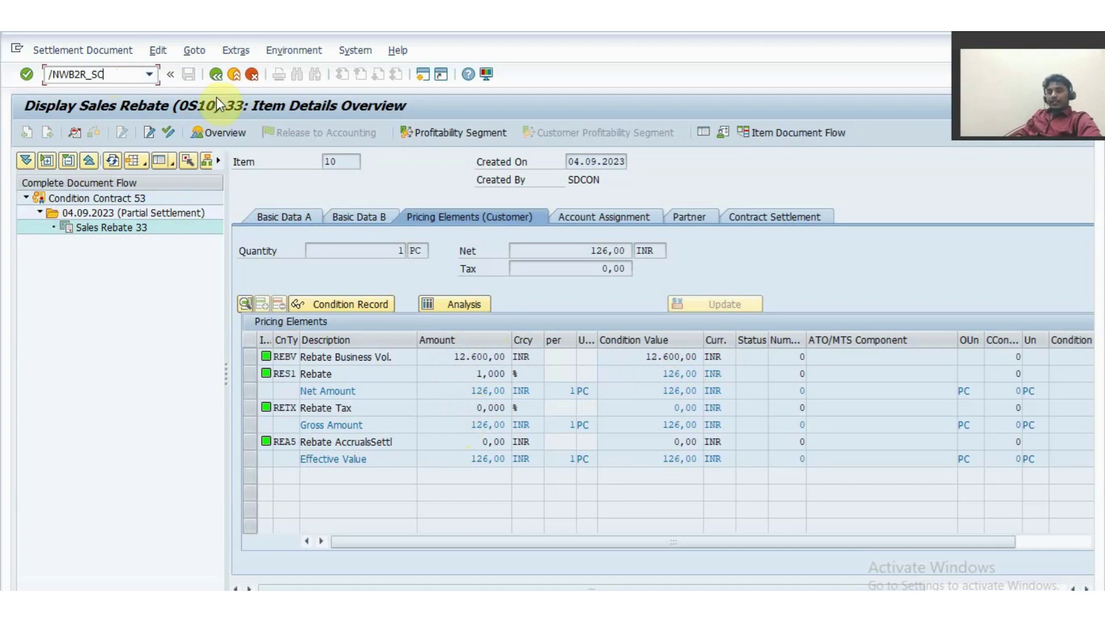
key(Return)
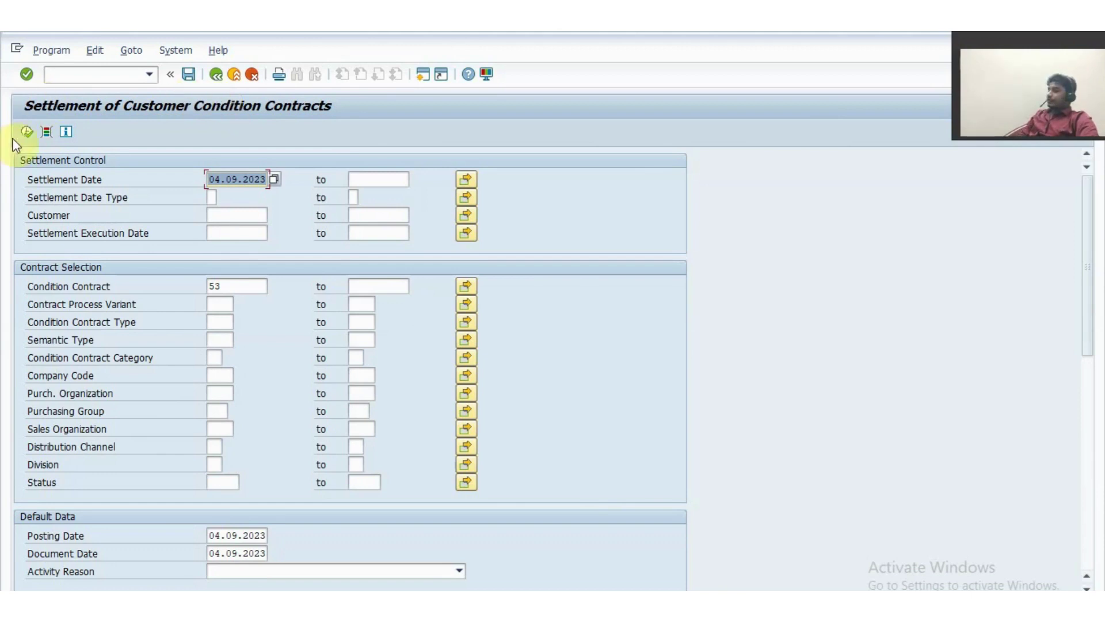
Set the settlement date to 05.09.2023 and execute the check run for contract 53
click(221, 176)
key(BackSpace)
text(5)
key(Return)
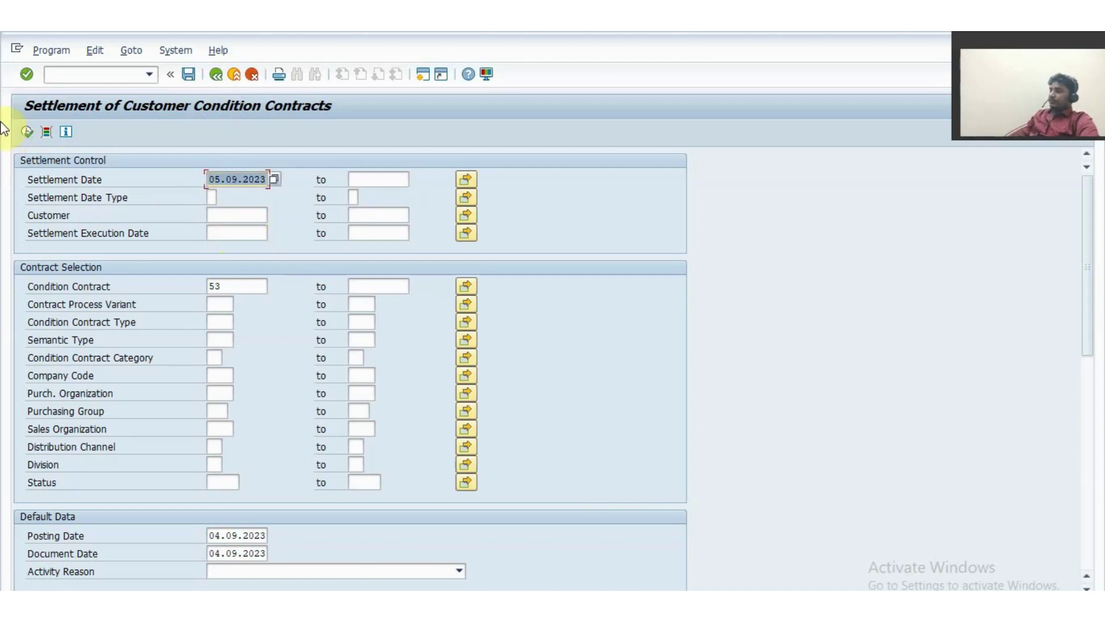
click(26, 132)
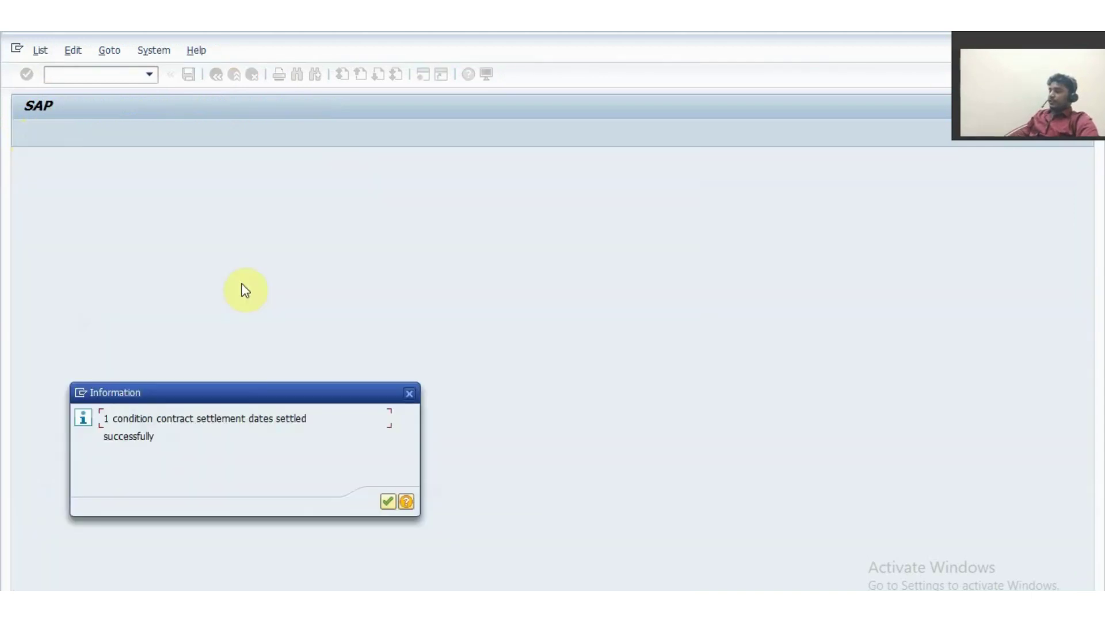
Read the final settlement check run's result and log, and return to the selection screen
drag(244, 388, 432, 218)
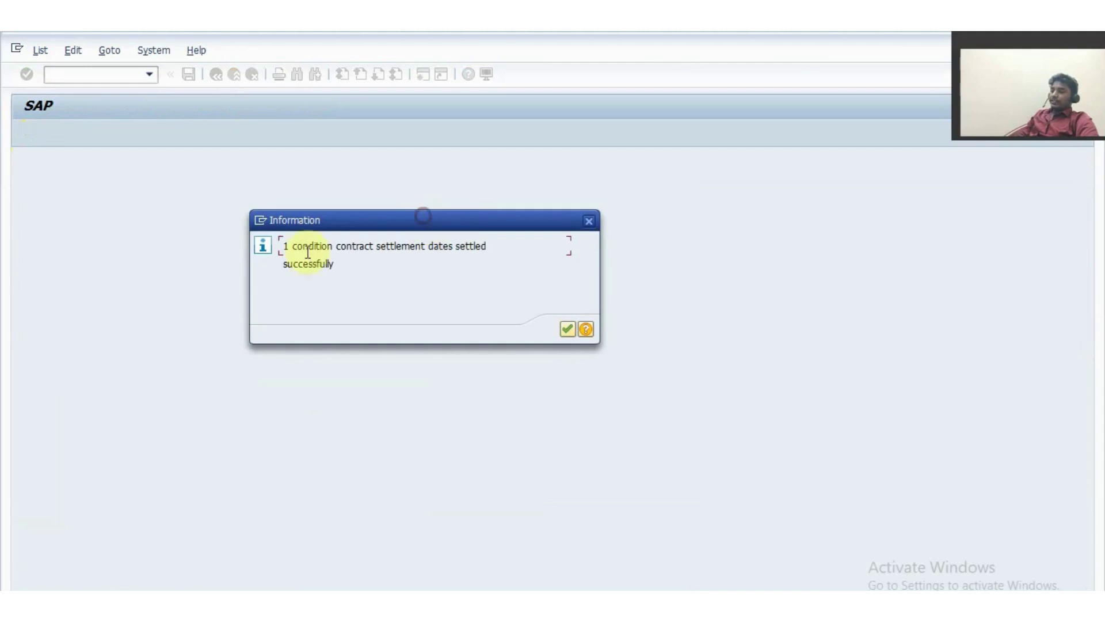
drag(335, 266, 281, 263)
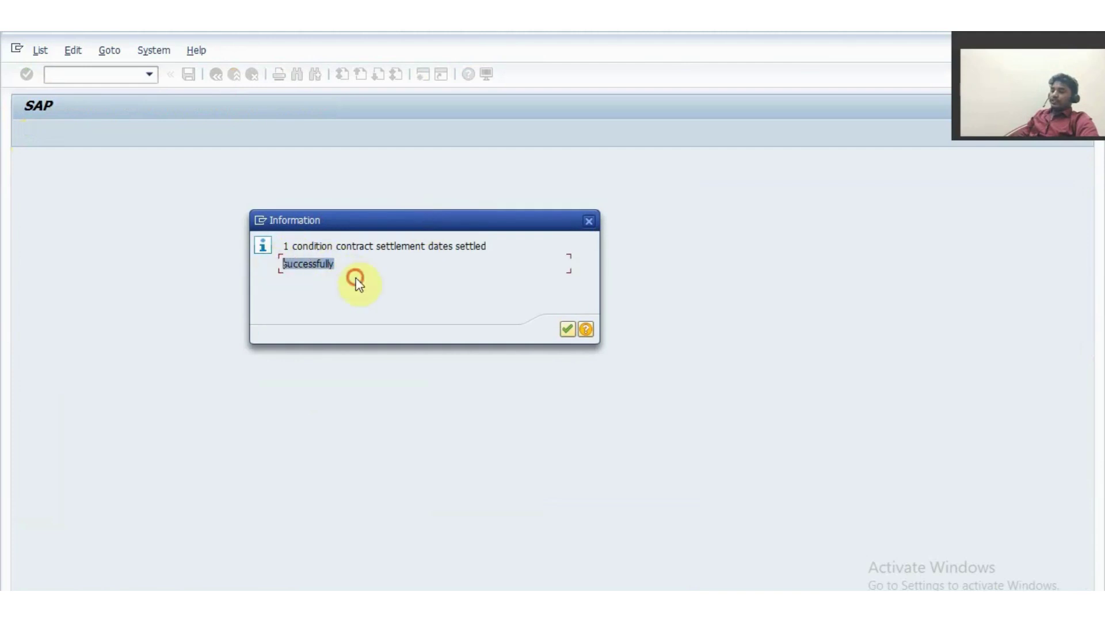
click(566, 329)
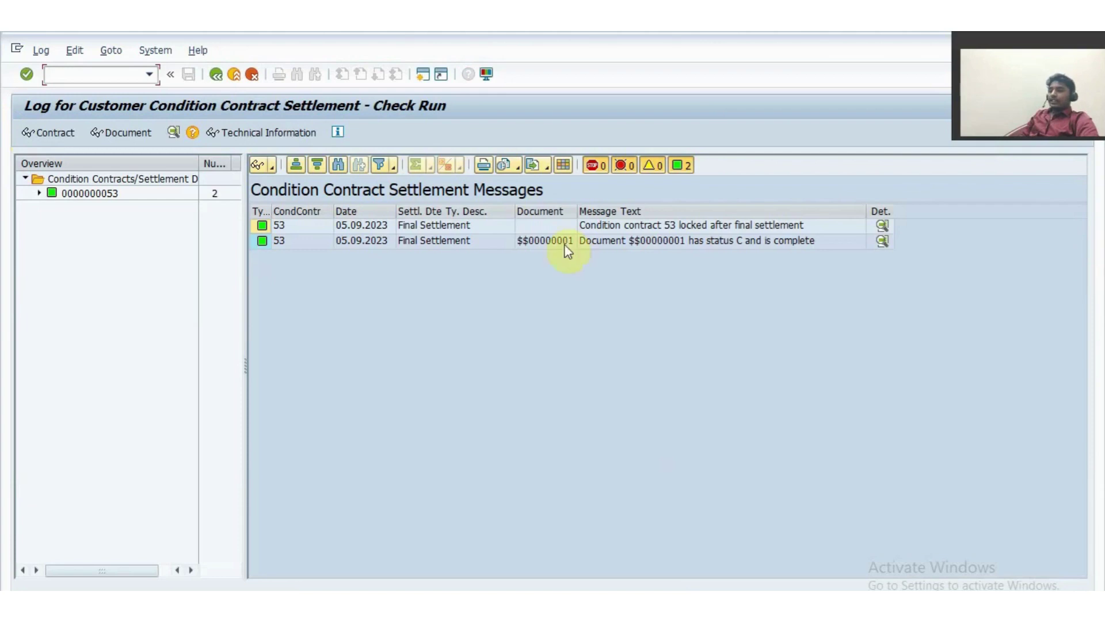
click(216, 75)
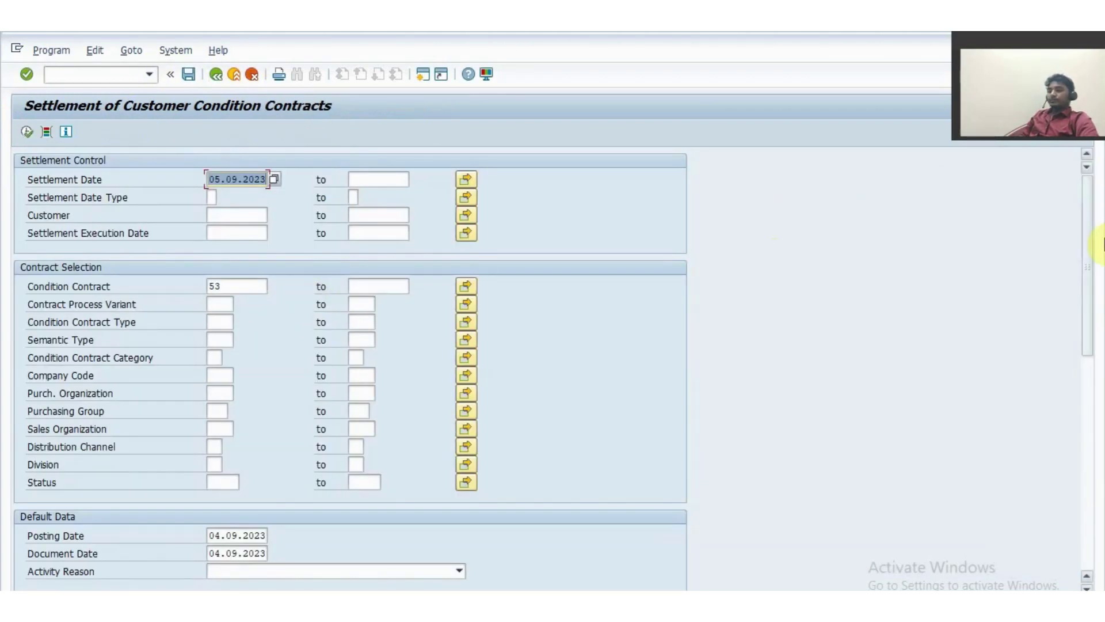
Change the run type to Live Run and execute the final settlement of contract 53 for 05.09.2023
drag(1090, 237, 1075, 352)
click(357, 362)
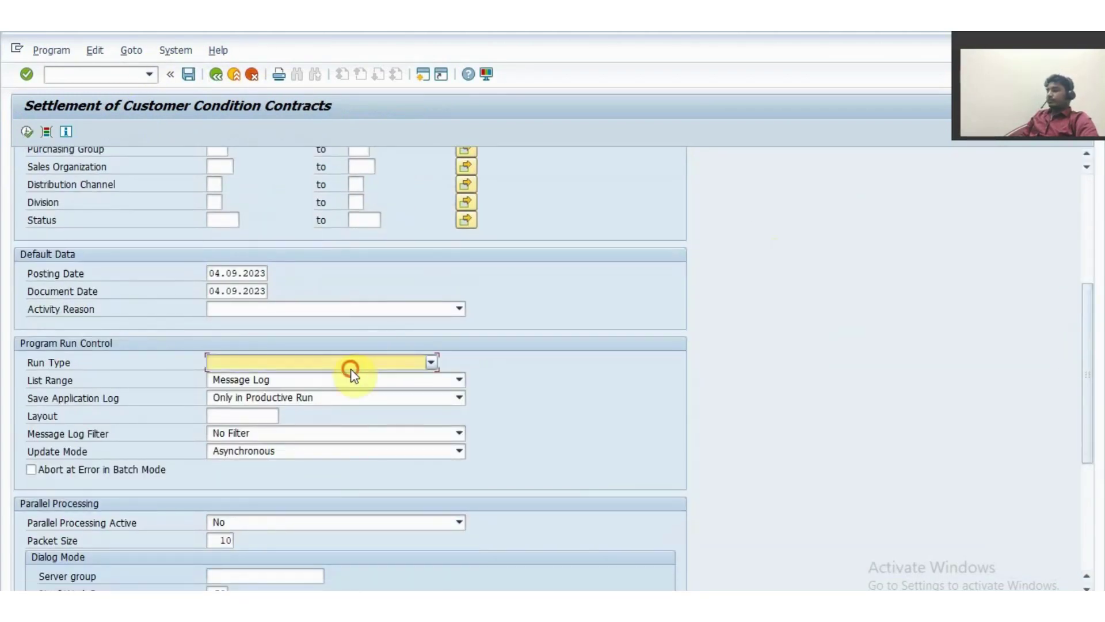
click(328, 381)
drag(1086, 381, 1078, 218)
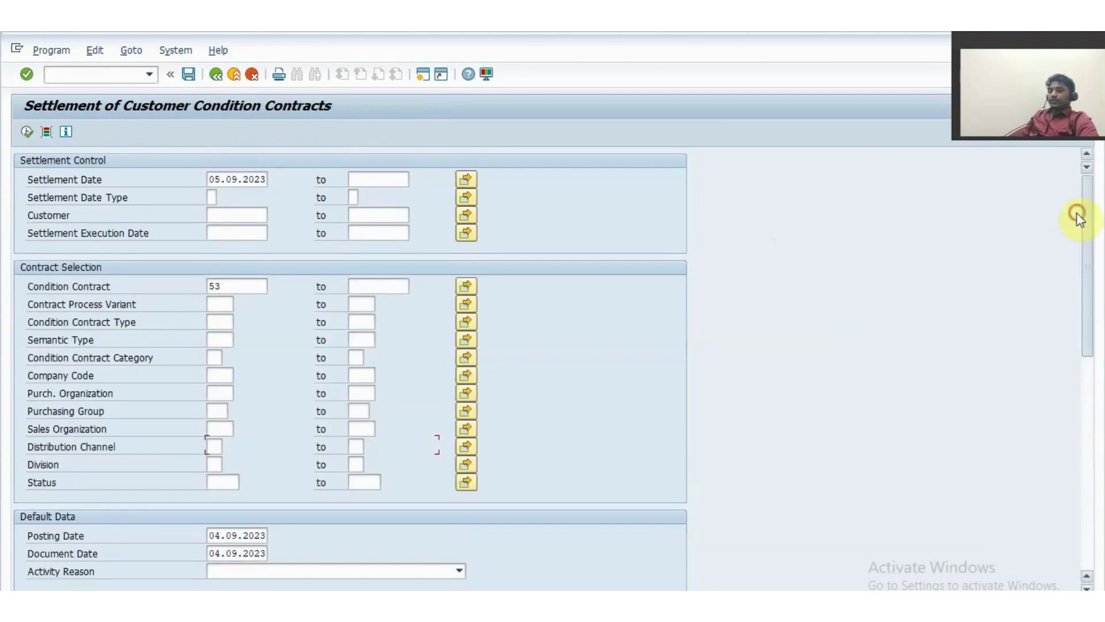
click(23, 131)
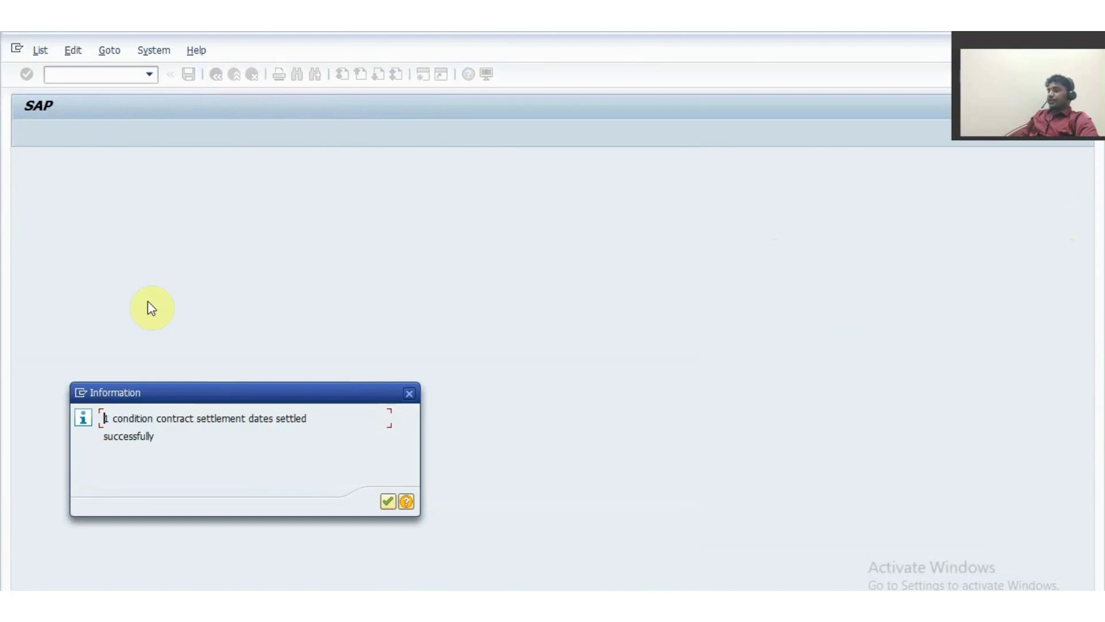
Acknowledge the result, read the last log message's full text, and open the final settlement document
key(Return)
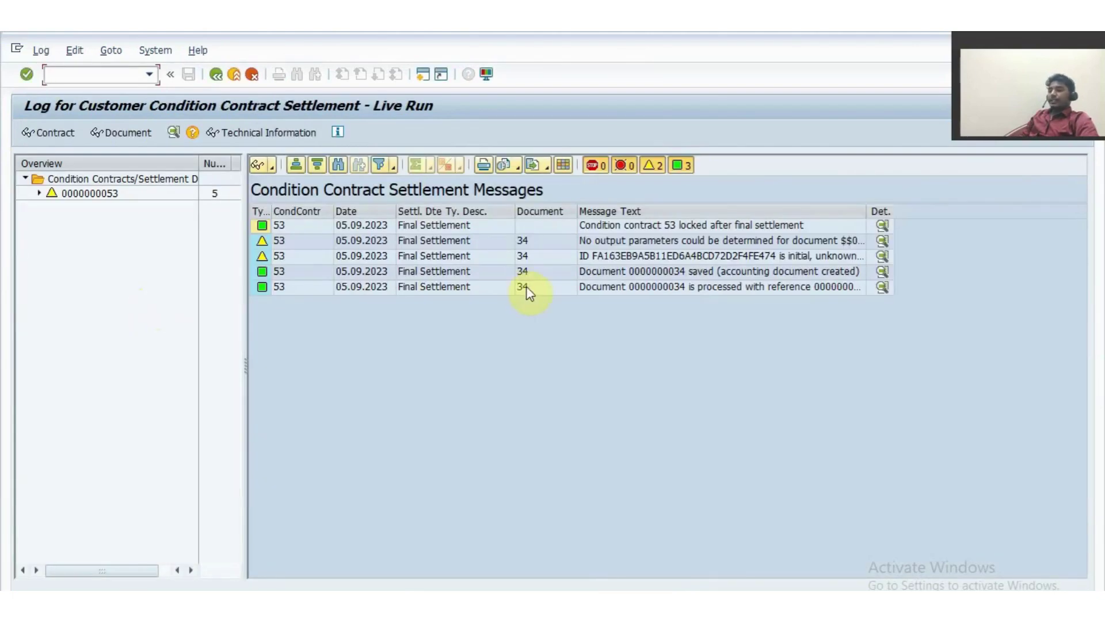
click(526, 286)
double_click(538, 286)
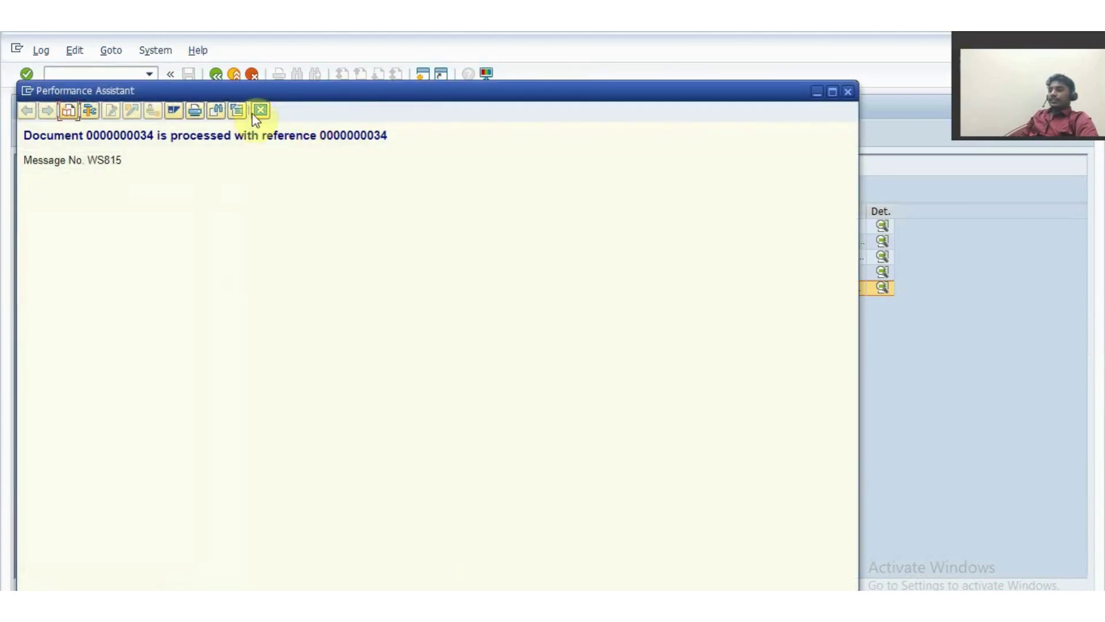
click(256, 119)
click(128, 133)
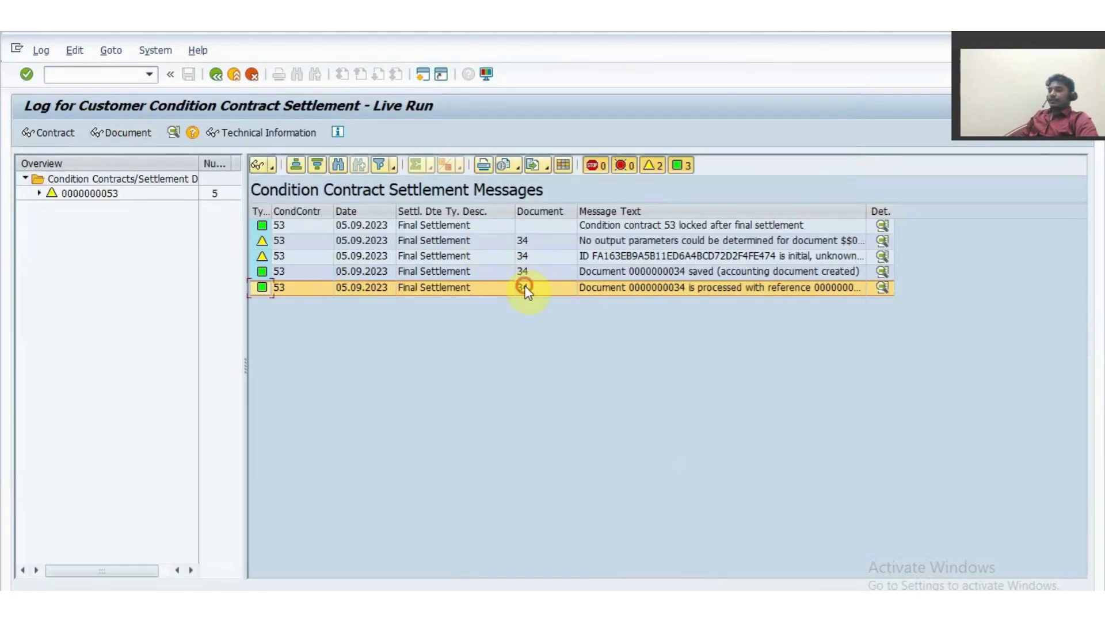
click(139, 133)
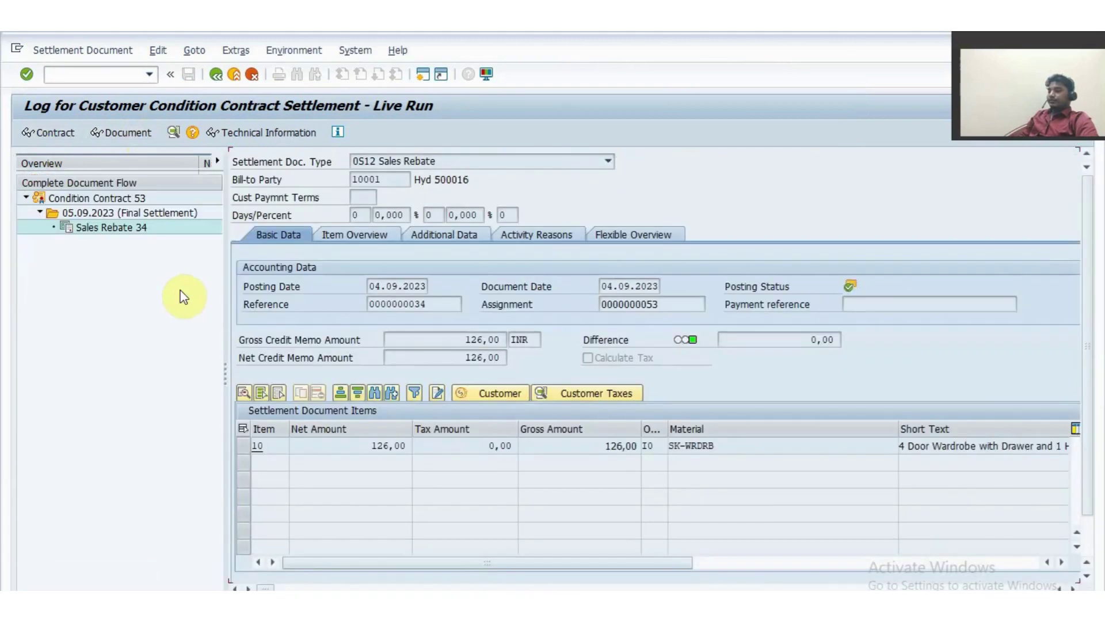
Open item 10's customer pricing elements in the final settlement document and examine its rebate business volume, rebate rate and rebate value
double_click(323, 378)
click(459, 407)
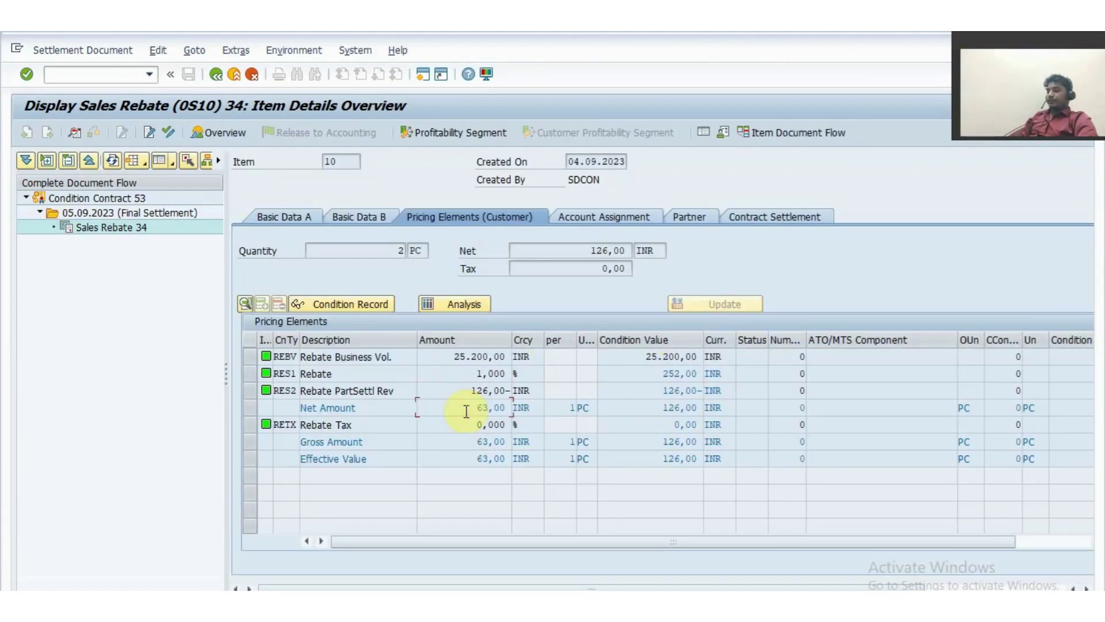
click(448, 355)
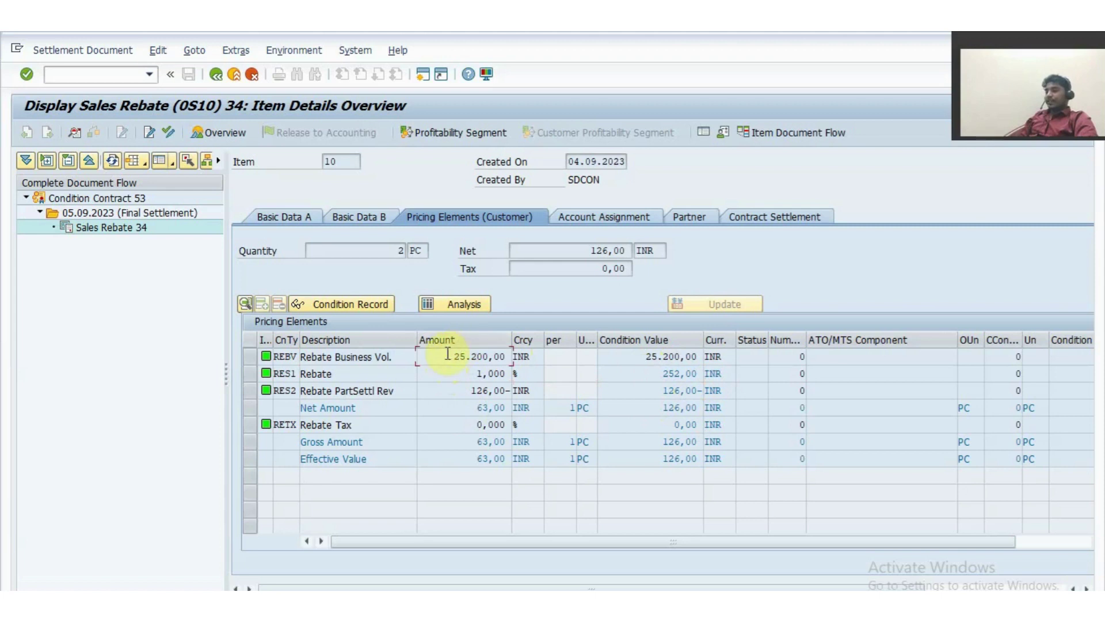
drag(448, 354, 535, 375)
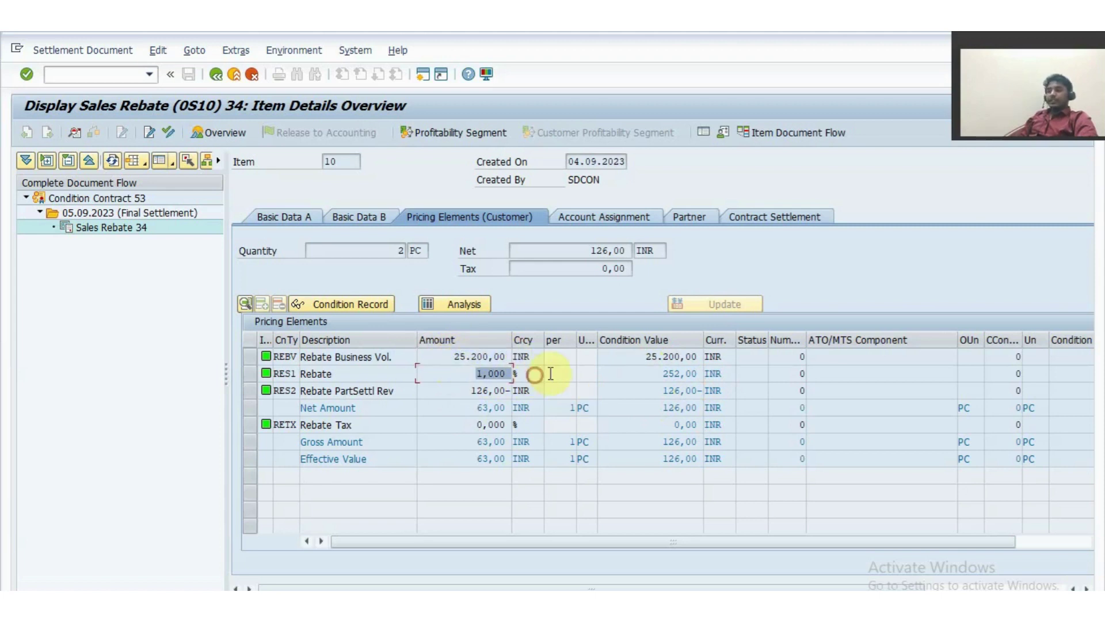
drag(659, 375, 713, 375)
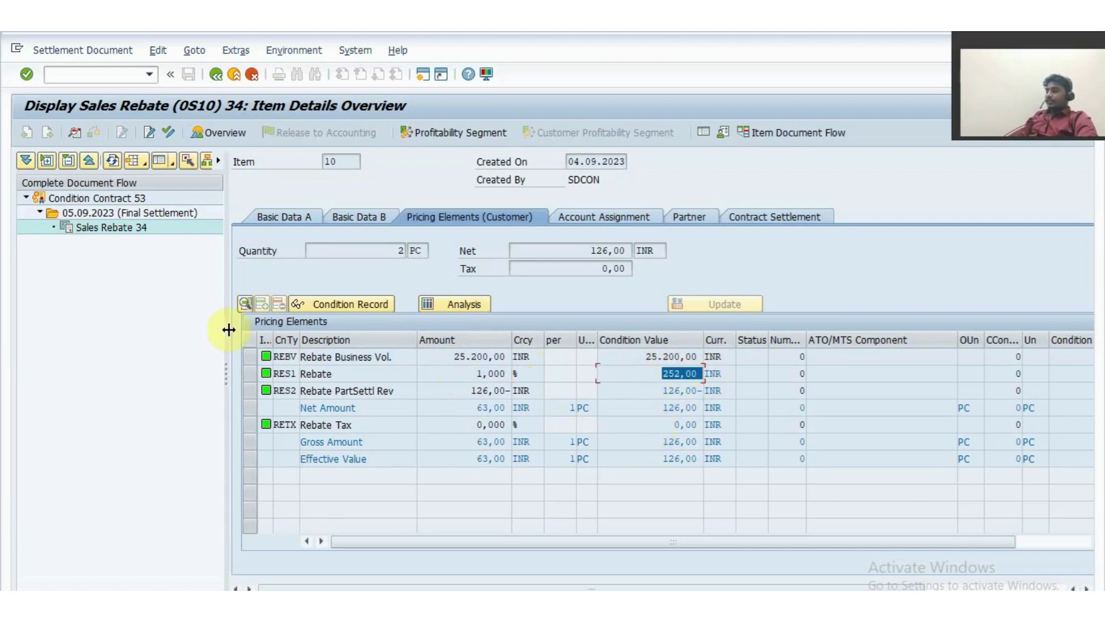
Return to the settlement overview, compare item 10's rebate with its partial settlement reversal in the customer pricing elements, and go back to the overview
click(192, 135)
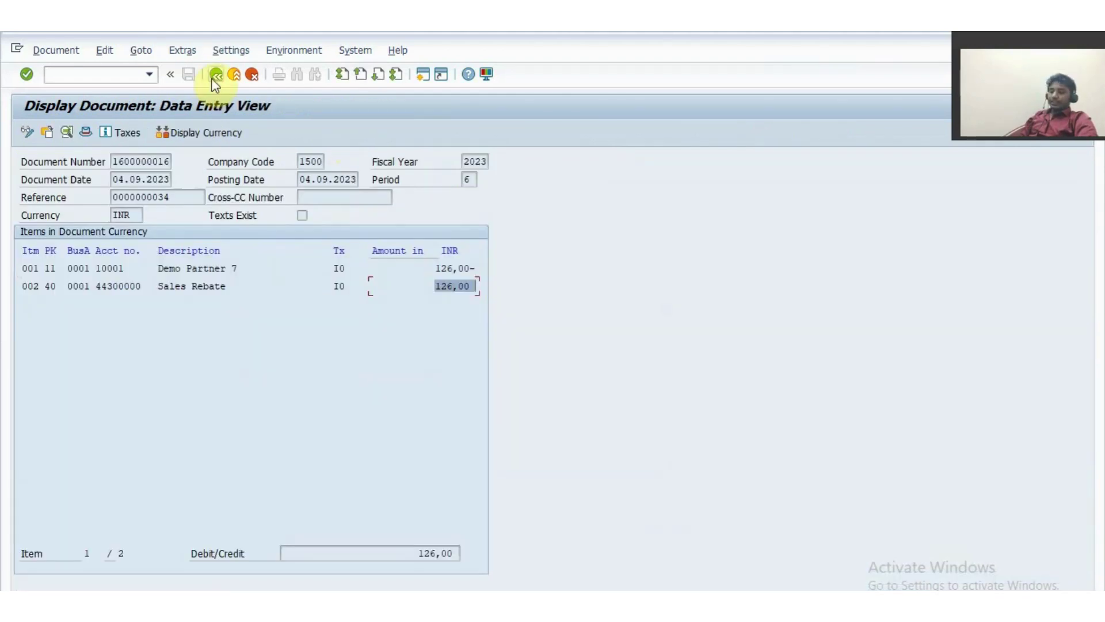
click(215, 76)
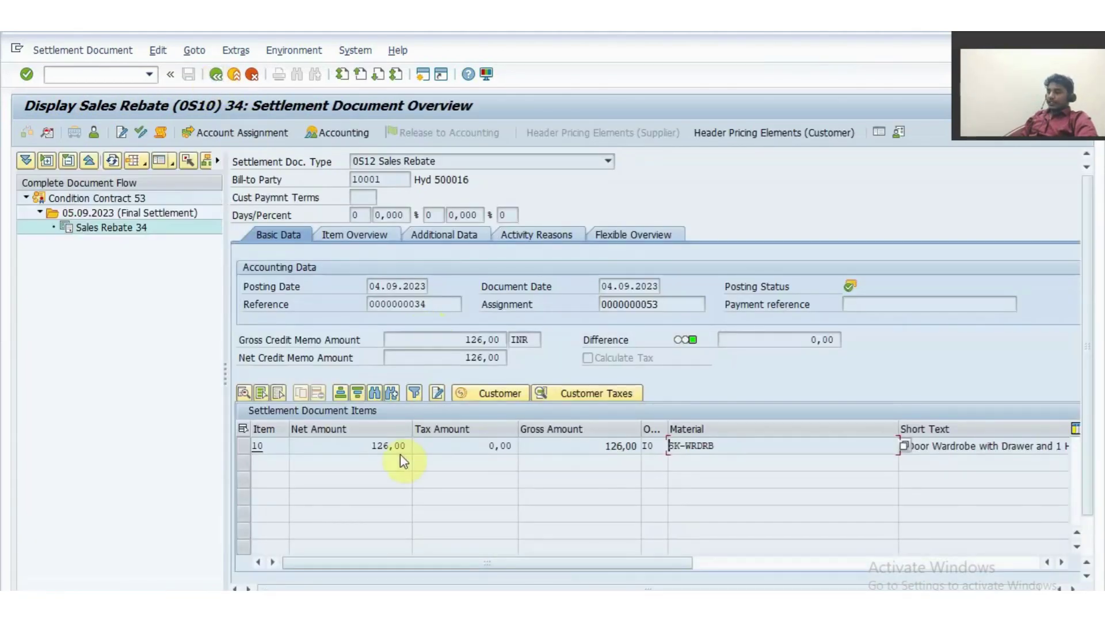
click(243, 448)
click(487, 395)
drag(661, 374, 705, 373)
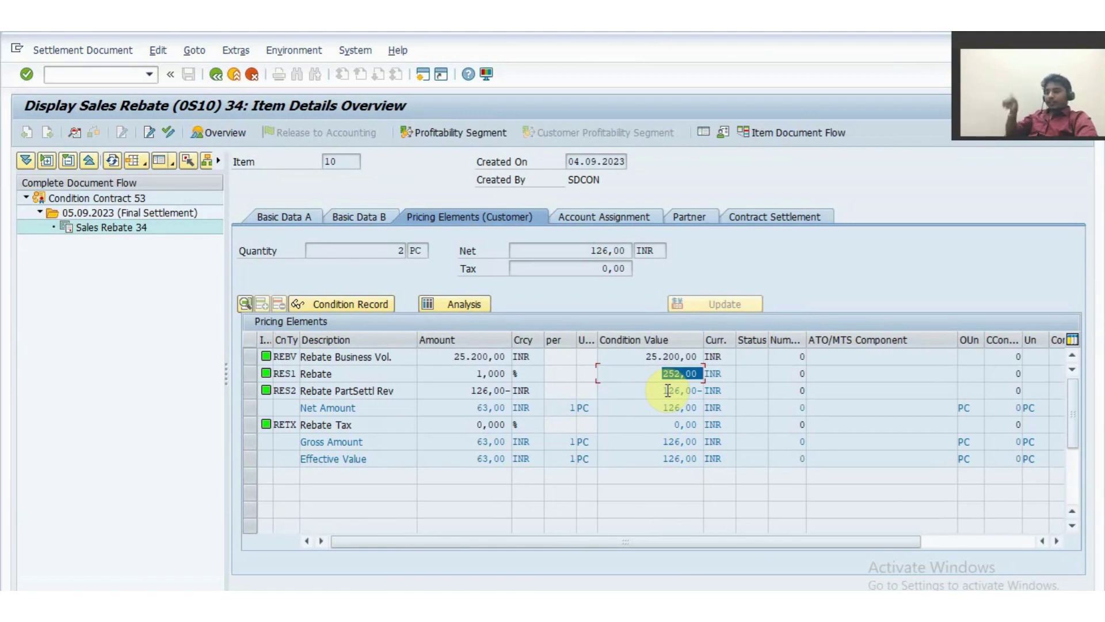
double_click(648, 391)
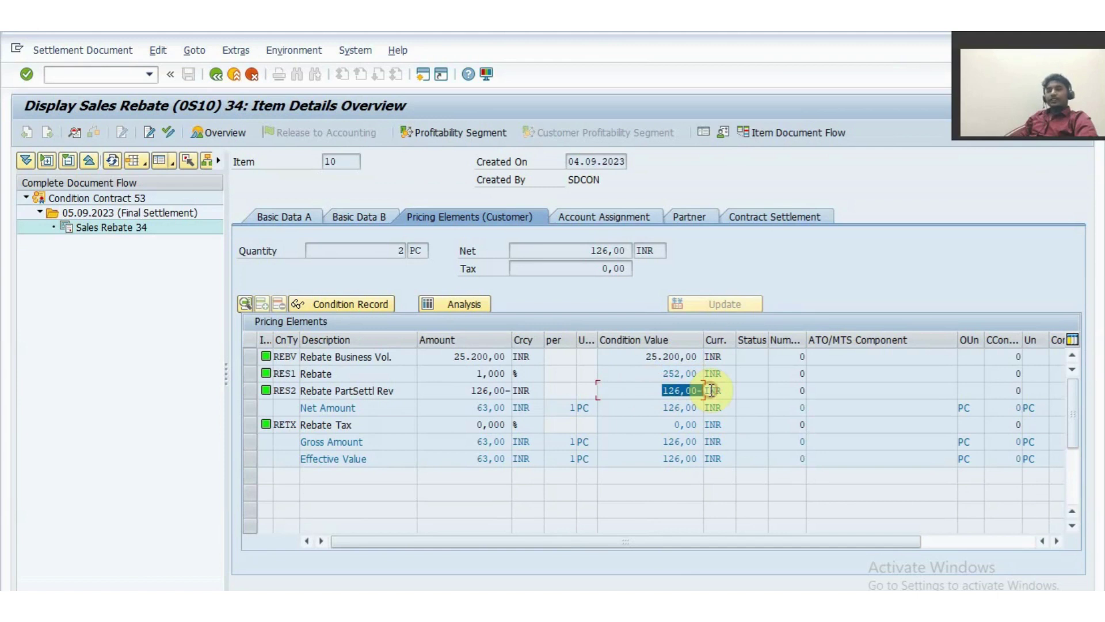
key(Up)
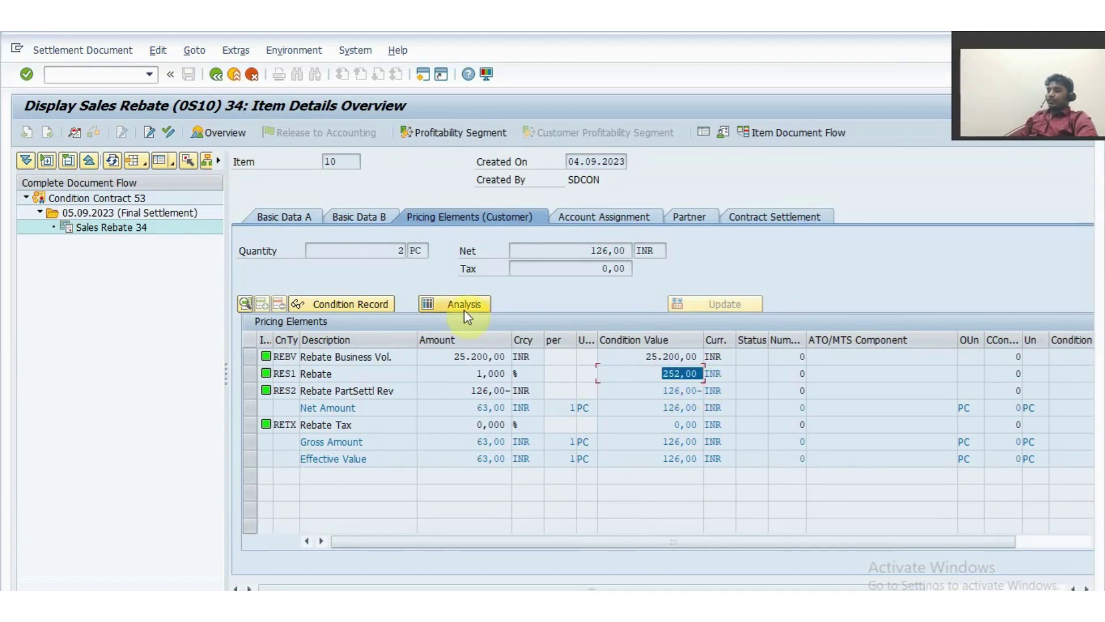
click(216, 74)
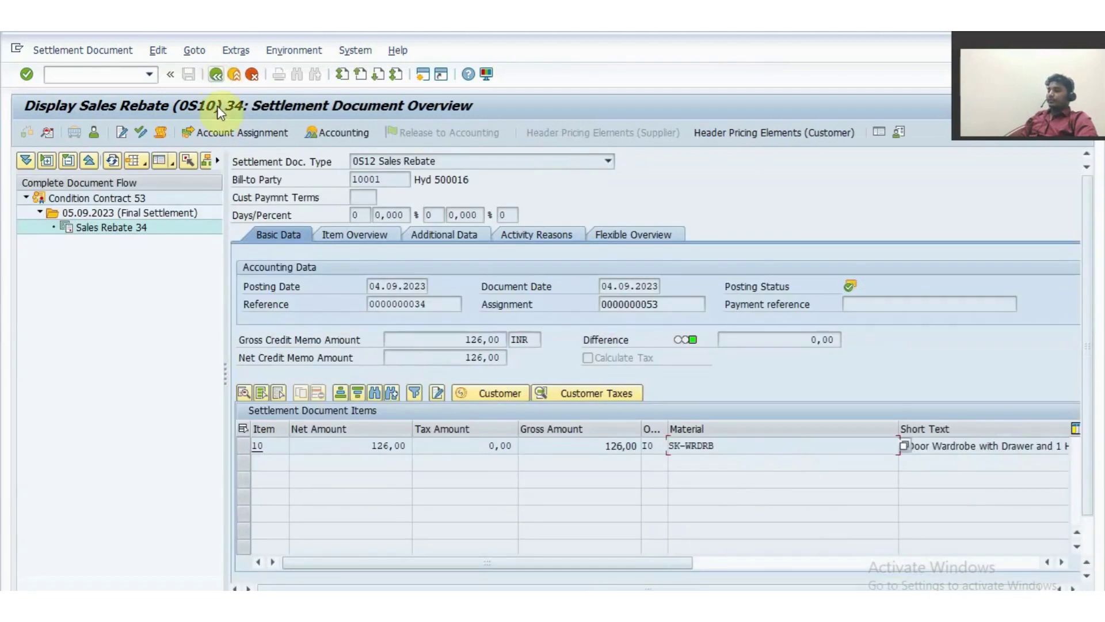
Open the final settlement's accounting document, examine the accounts and amounts of the customer and Sales Rebate lines, and leave the document
click(330, 135)
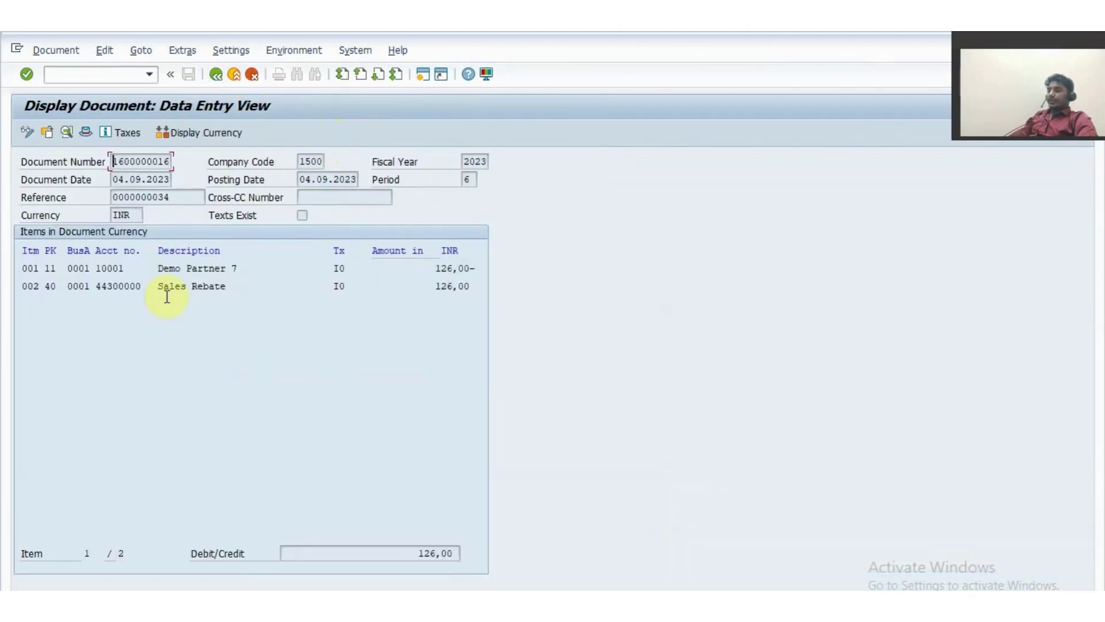
double_click(161, 274)
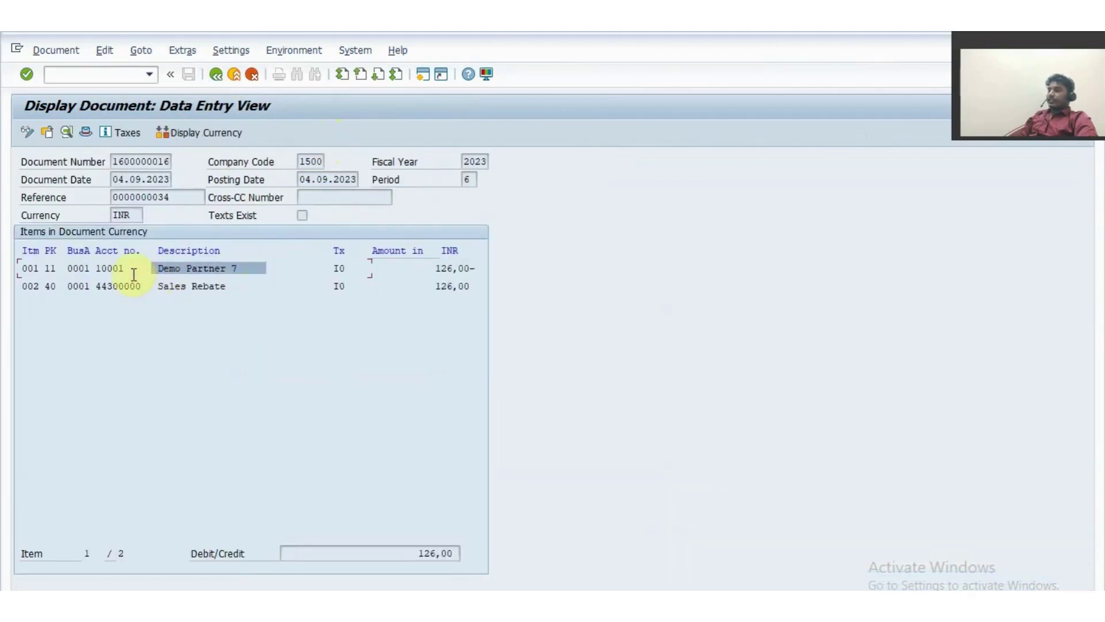
click(133, 272)
double_click(97, 287)
click(150, 286)
drag(436, 272, 476, 286)
key(F3)
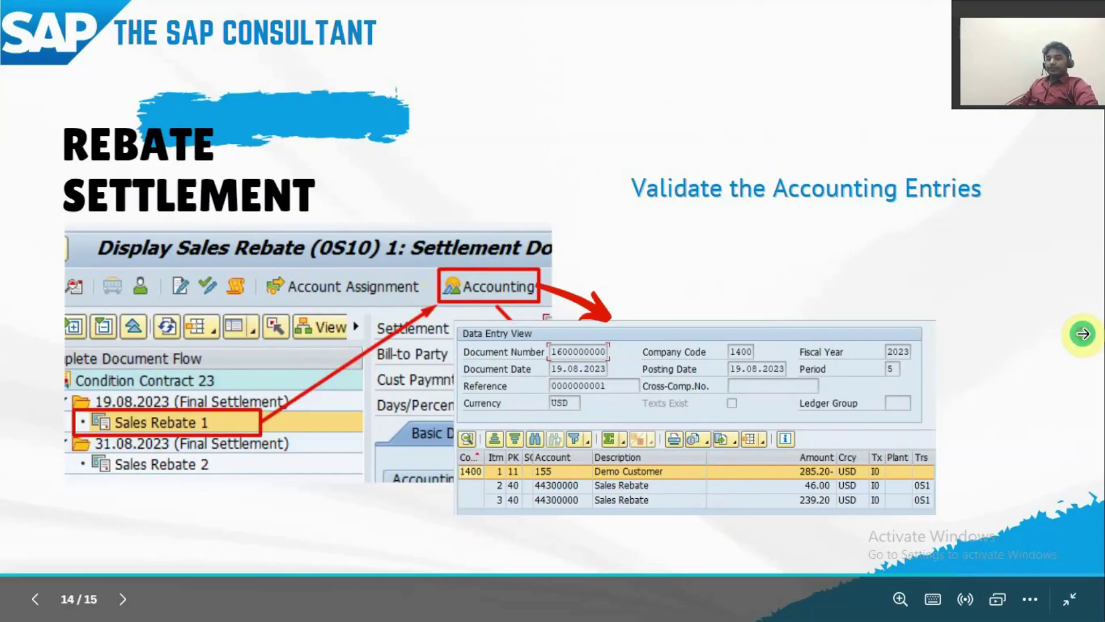
click(1083, 333)
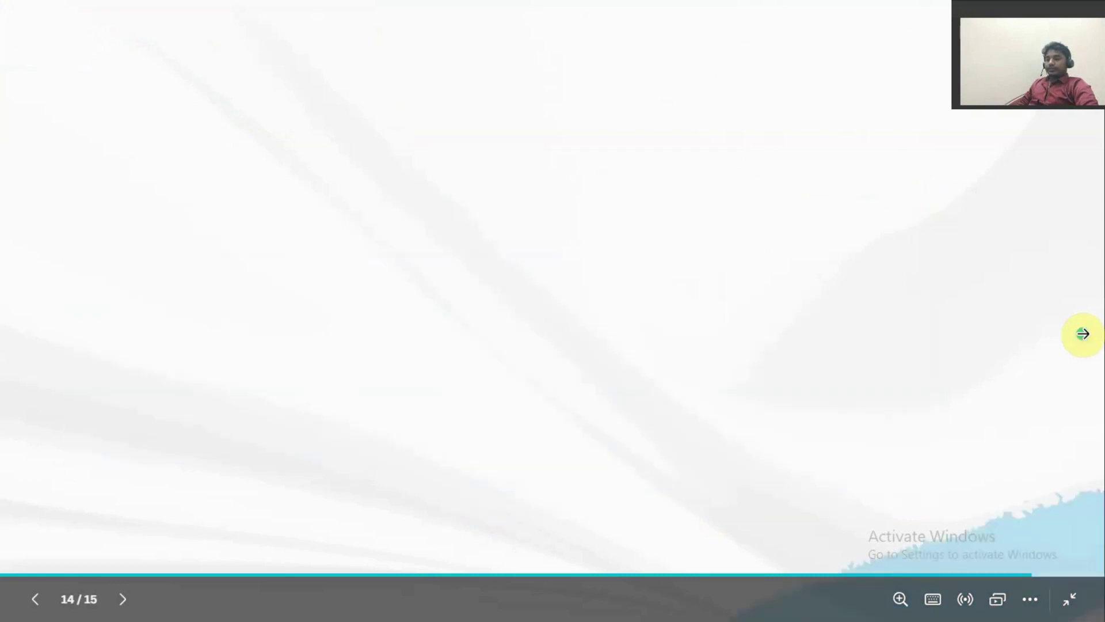